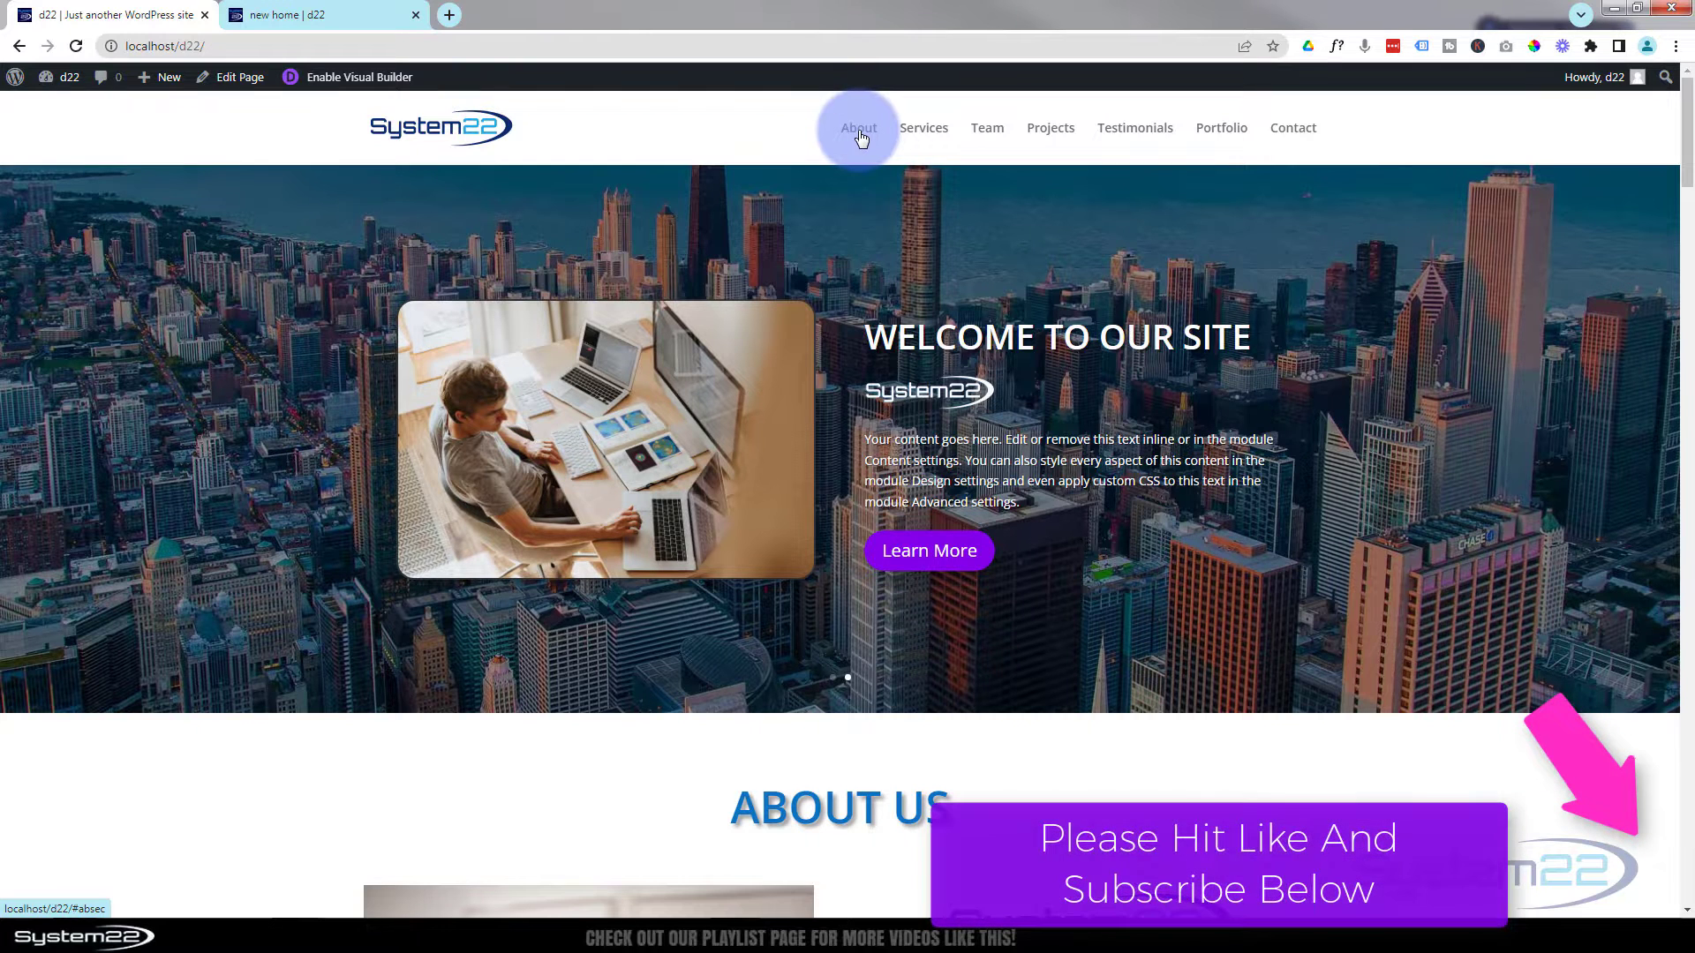
Step: Jump through About, Services, Team, Projects, Testimonials, Portfolio and Contact, then down to the map and footer
{"action": "left_click", "coordinate": [861, 132]}
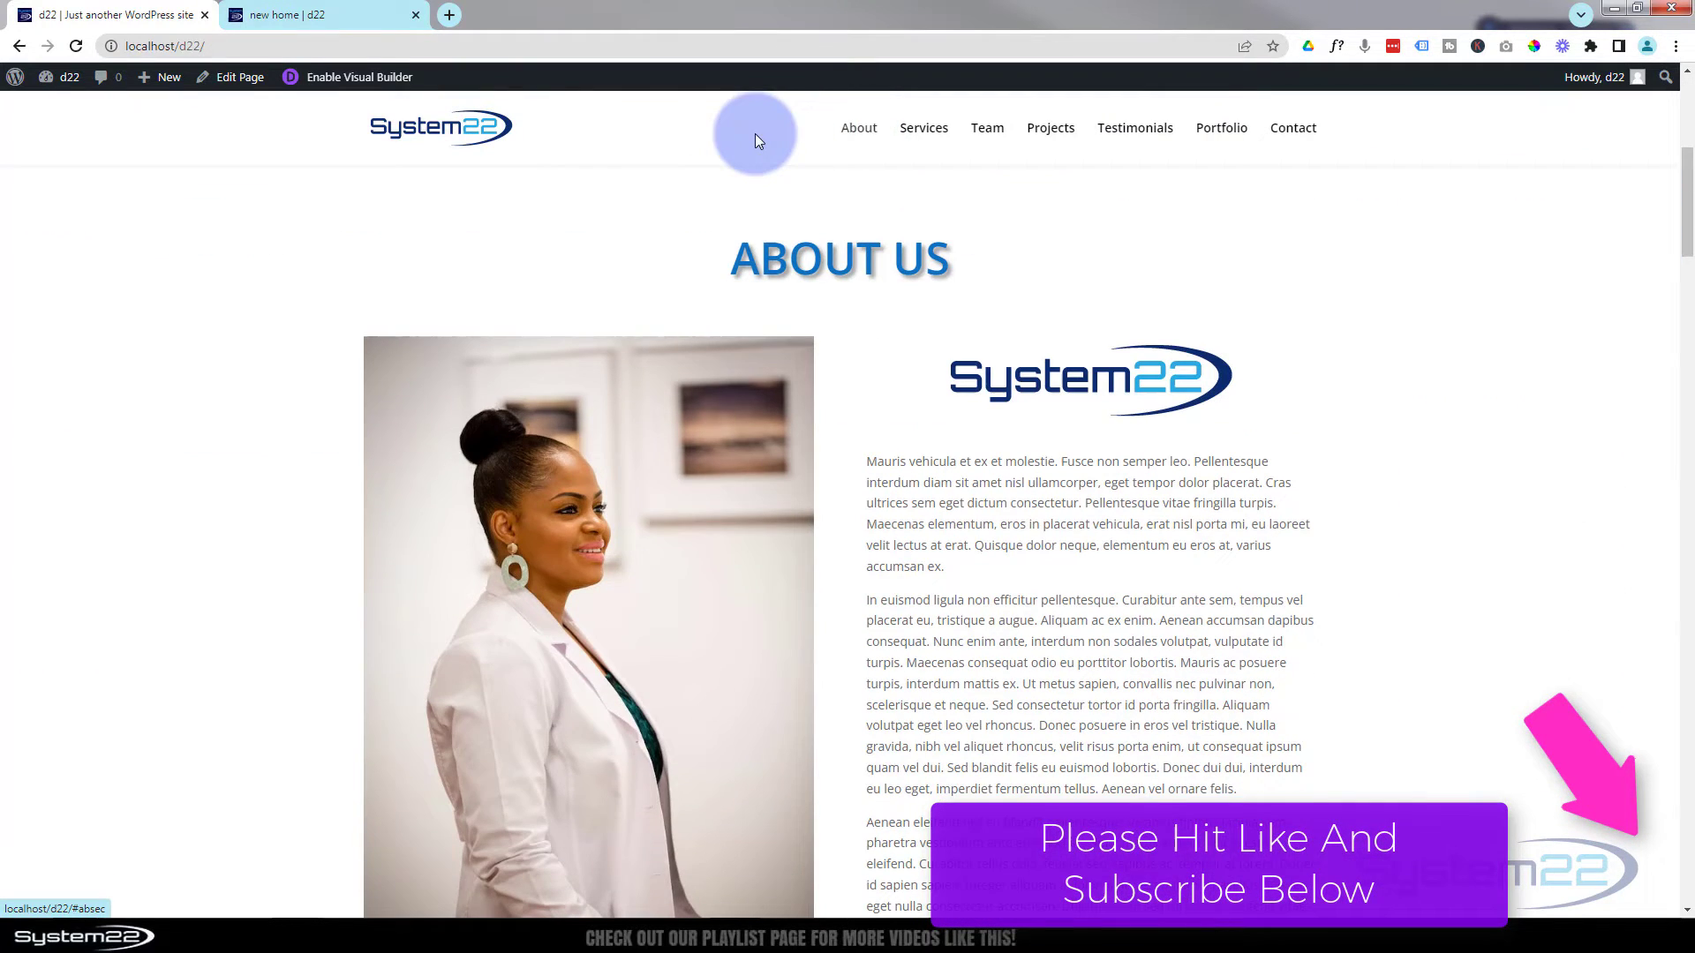
{"action": "left_click", "coordinate": [923, 130]}
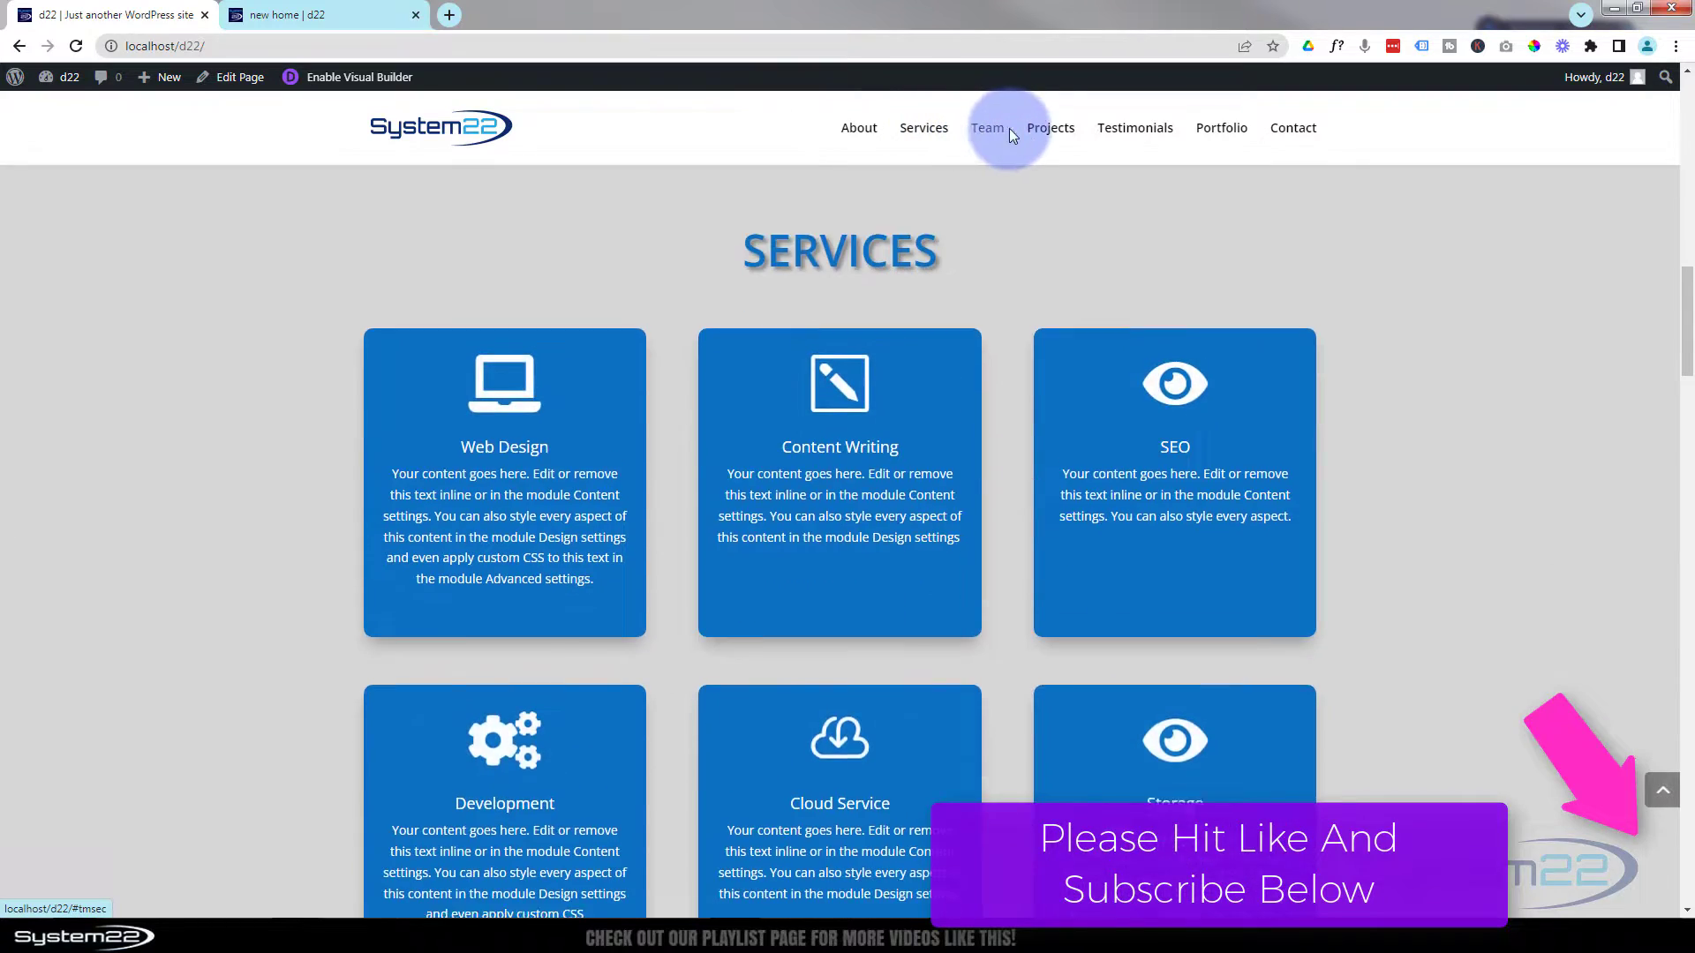
{"action": "left_click", "coordinate": [991, 130]}
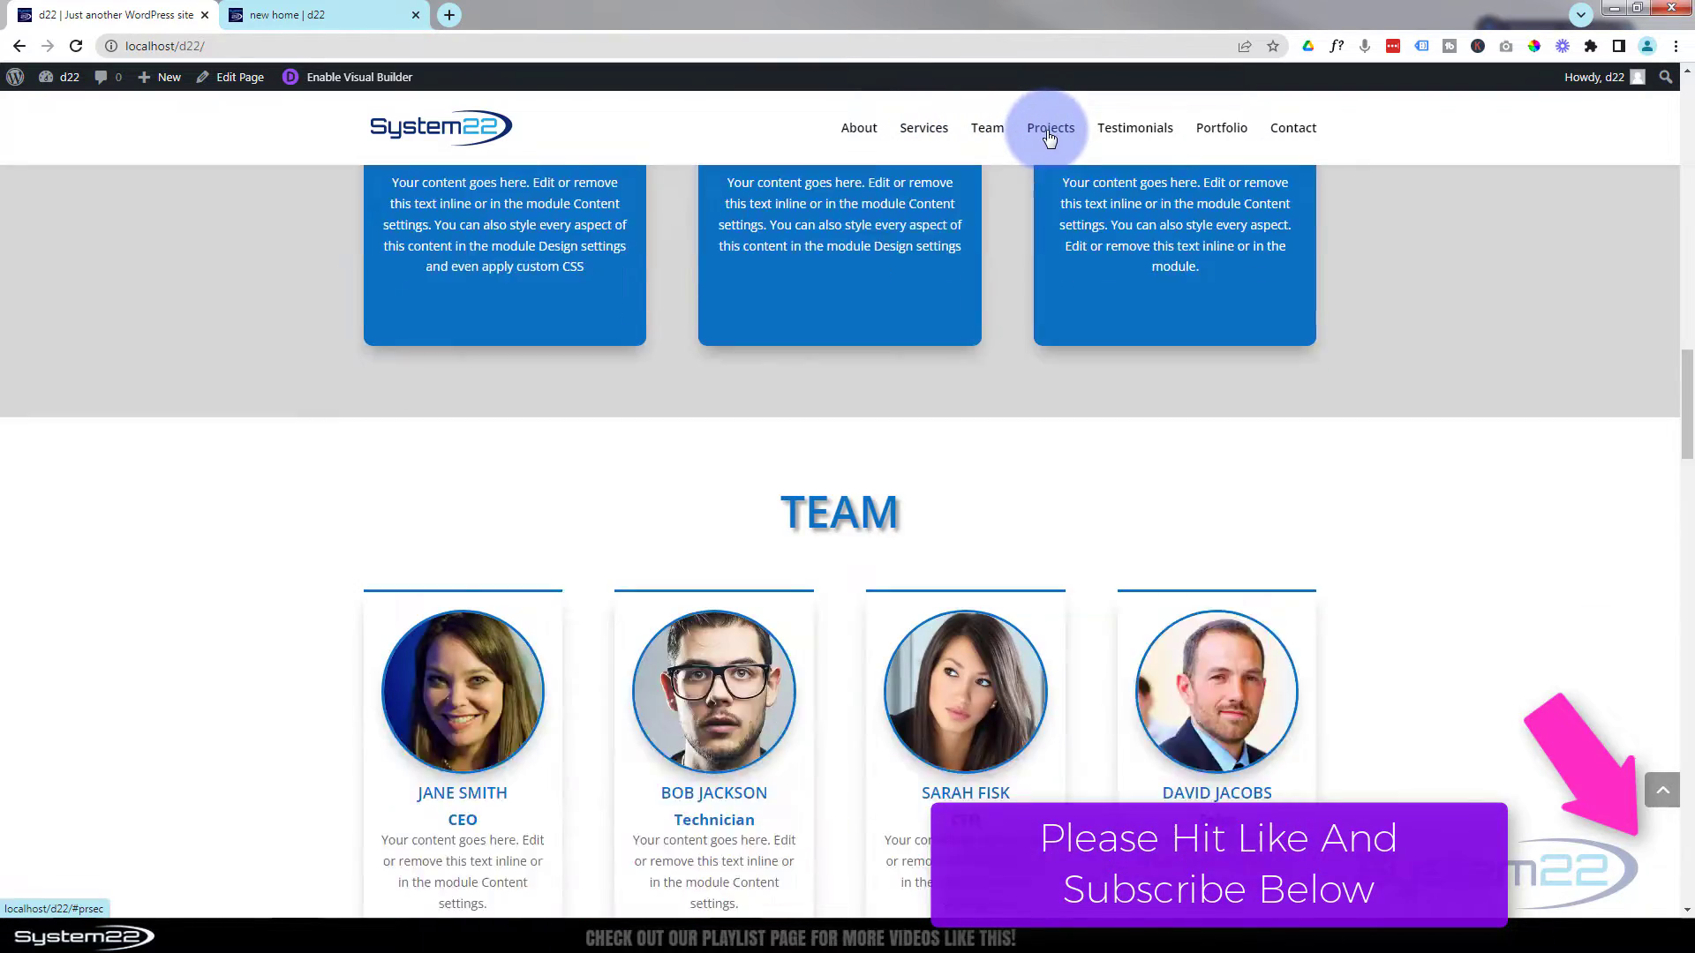
{"action": "left_click", "coordinate": [1051, 132]}
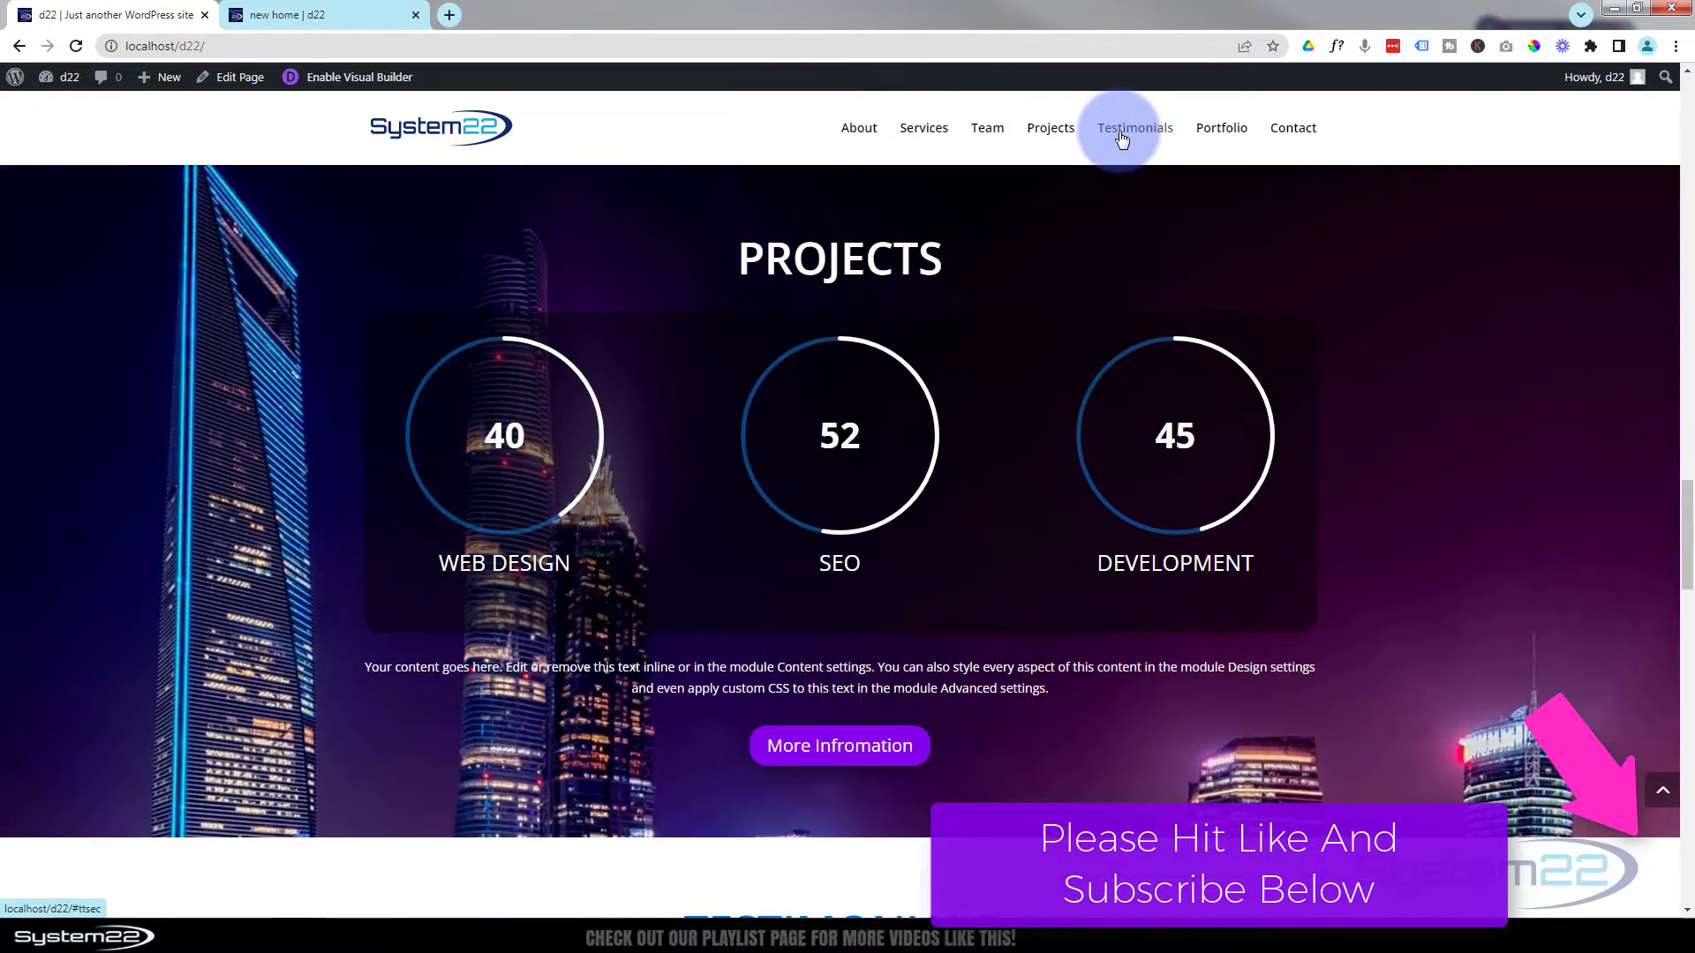
{"action": "left_click", "coordinate": [1122, 137]}
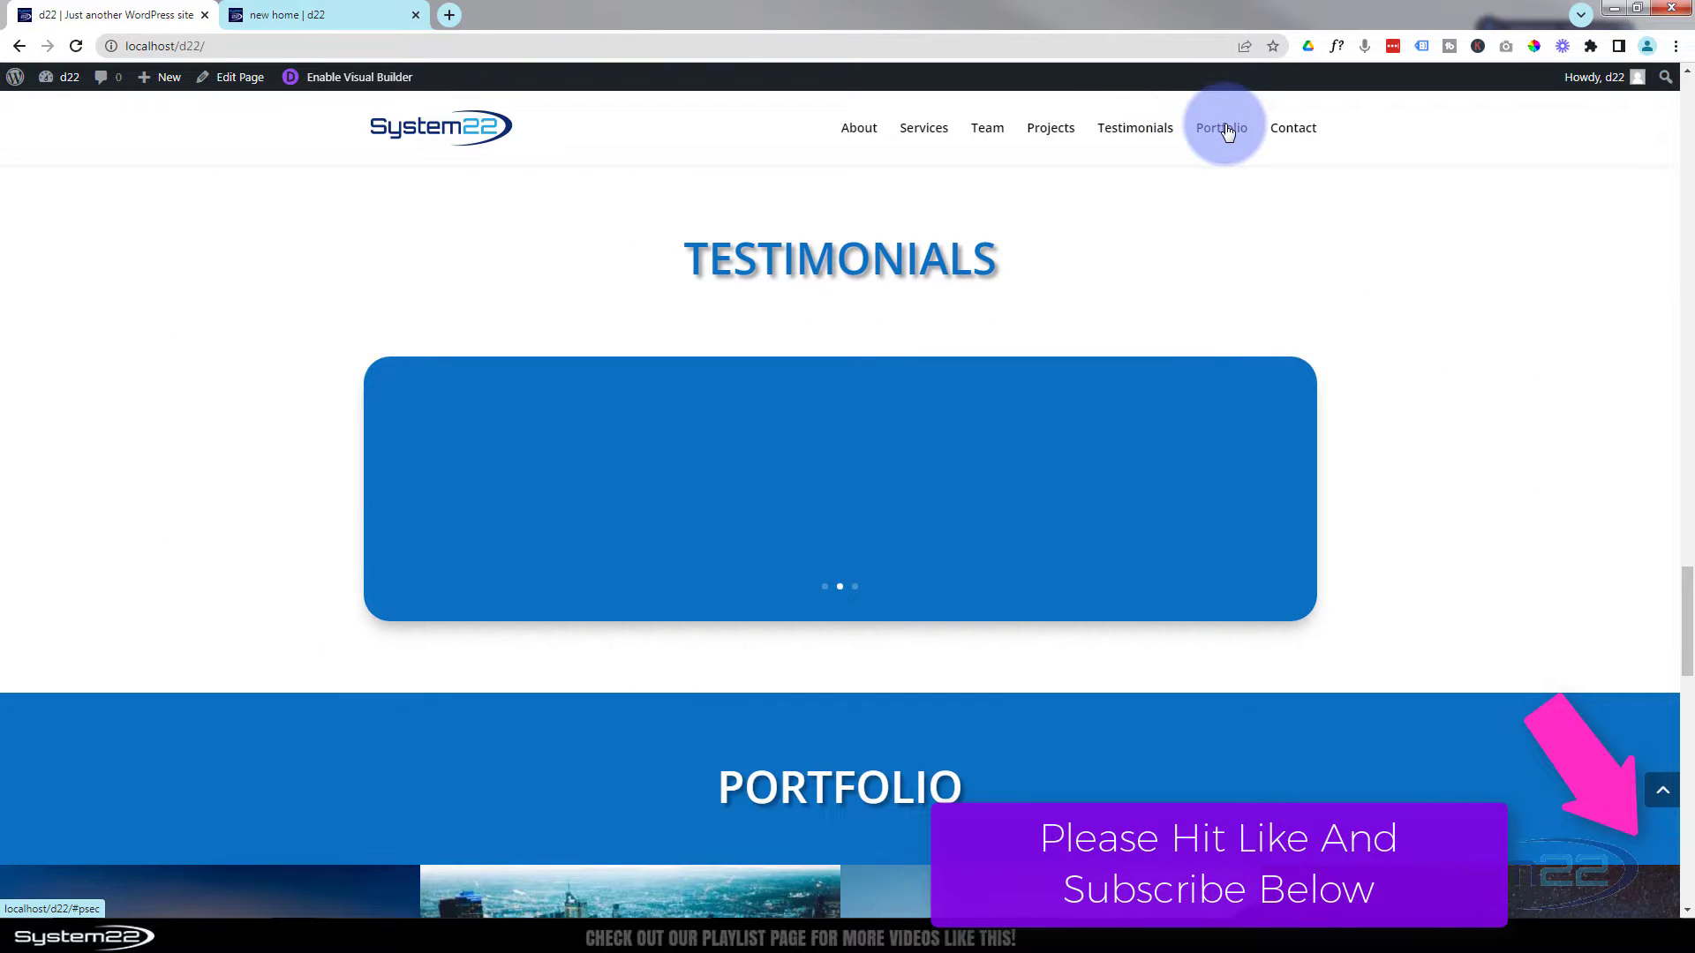
{"action": "left_click", "coordinate": [1227, 132]}
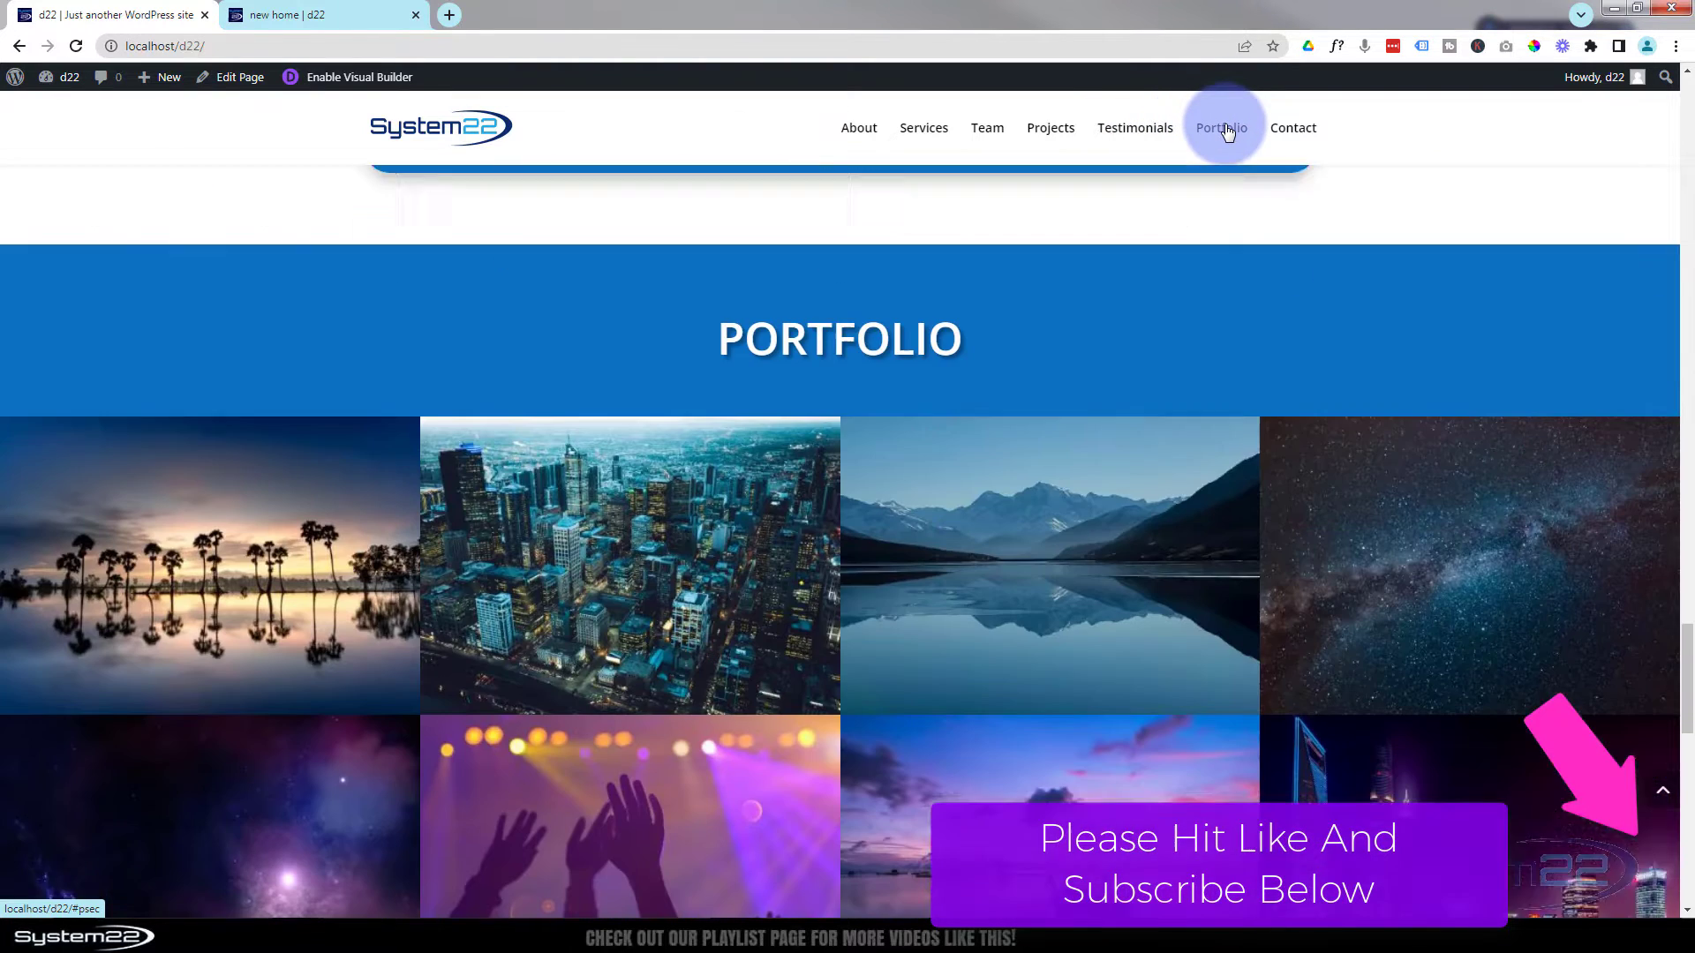
{"action": "left_click", "coordinate": [1293, 132]}
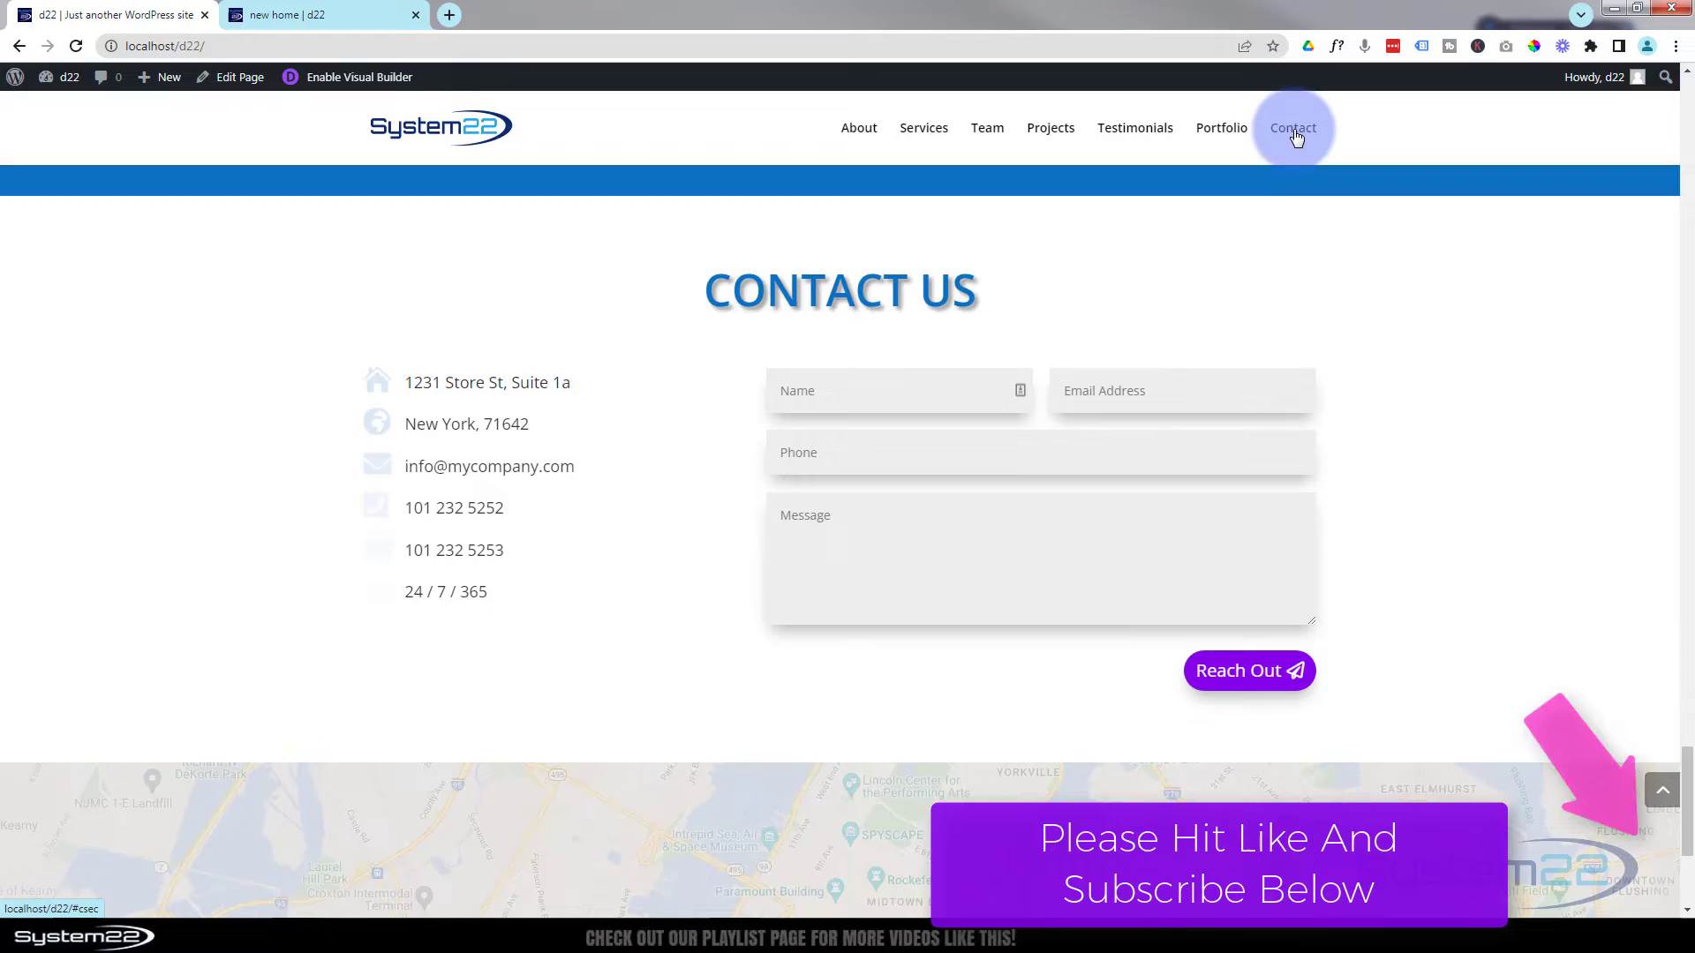
{"action": "scroll", "coordinate": [639, 416], "scroll_direction": "down", "scroll_amount": 4}
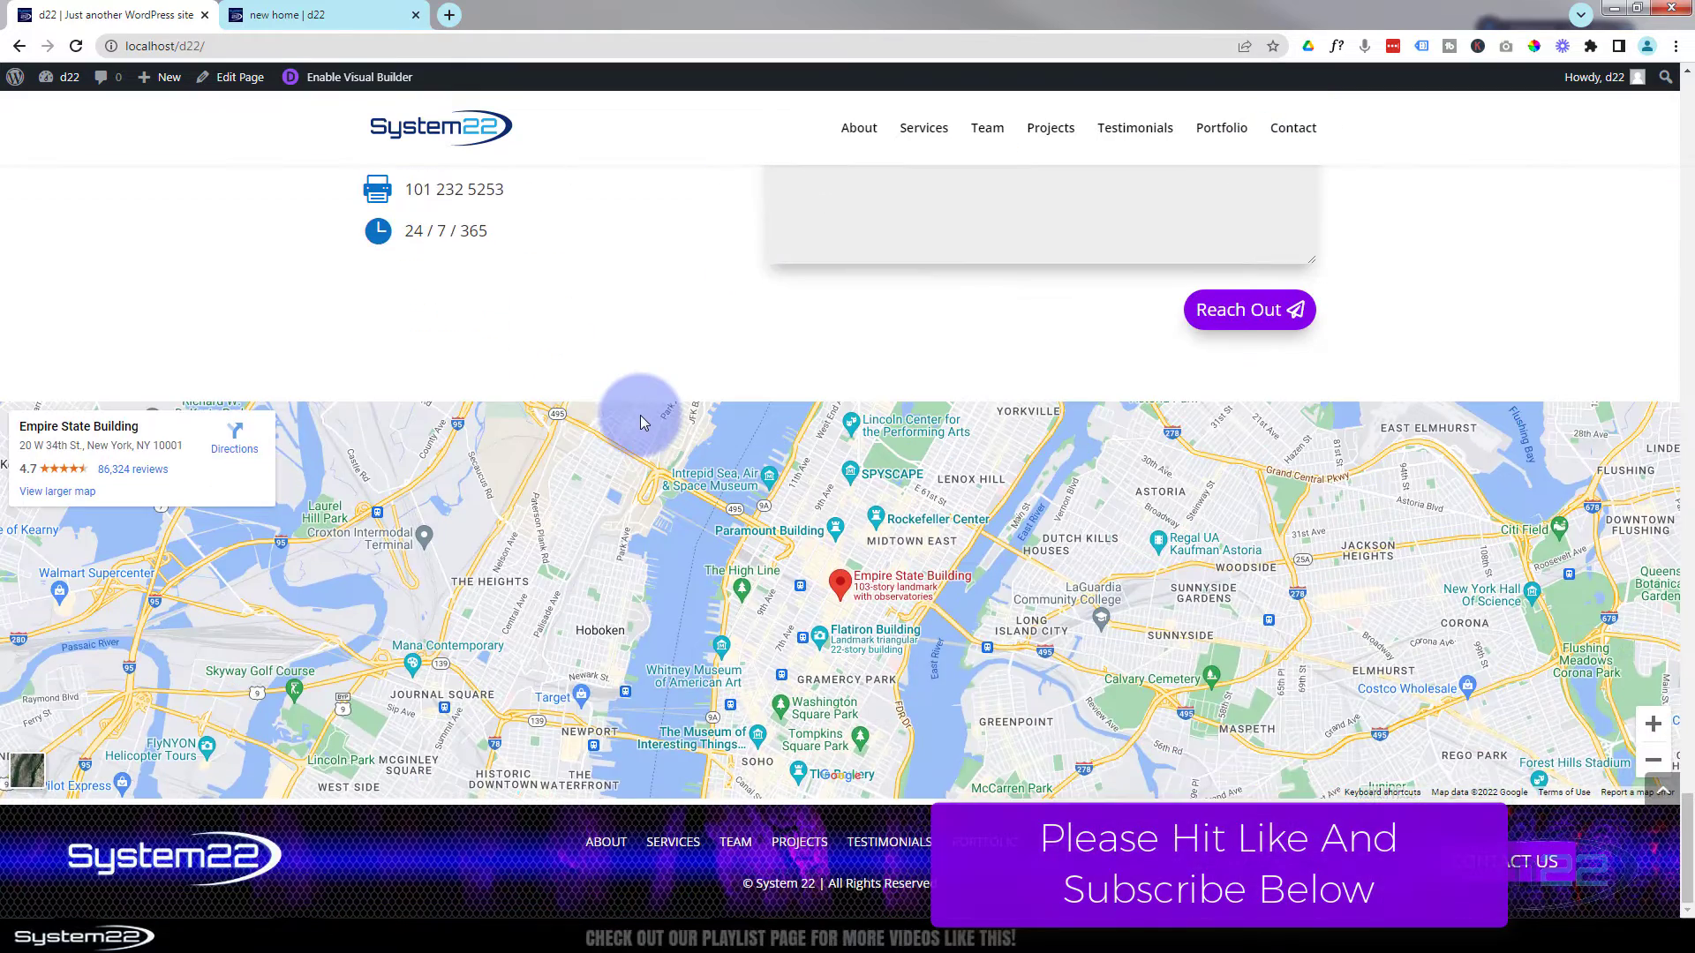
Step: Switch to the 'new home | d22' page open in the Divi Visual Builder
{"action": "left_click", "coordinate": [334, 15]}
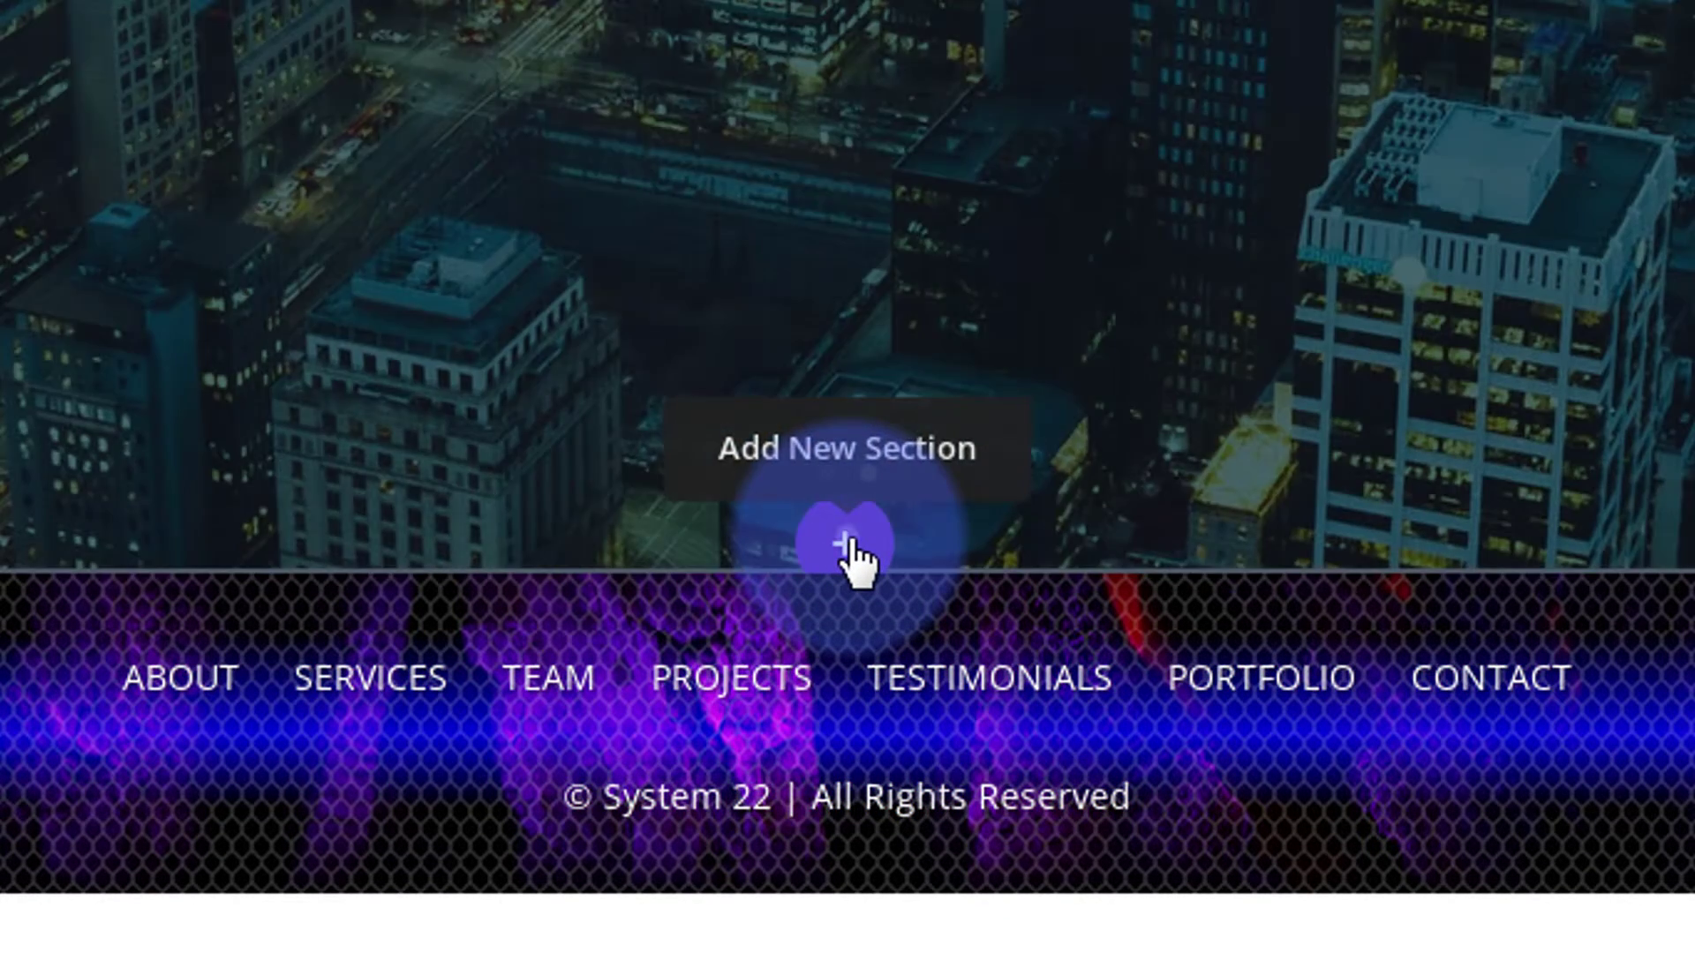
Step: Insert a Regular section with a one-column row beneath the hero slider
{"action": "left_click", "coordinate": [845, 543]}
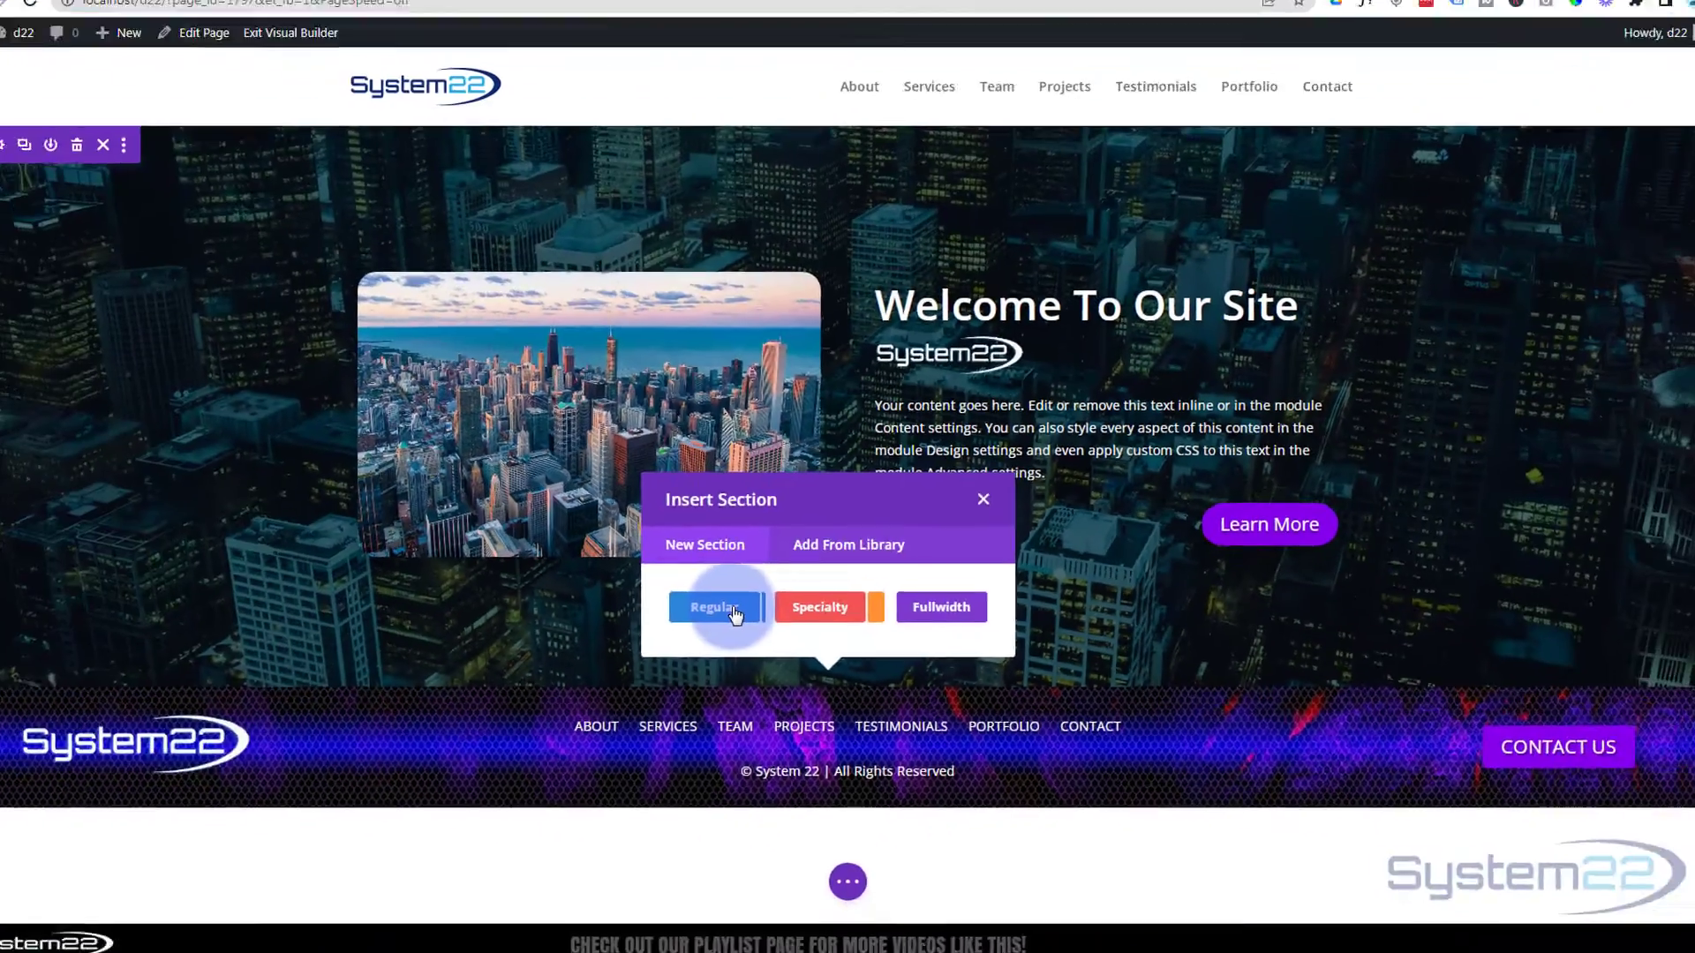
{"action": "left_click", "coordinate": [547, 360]}
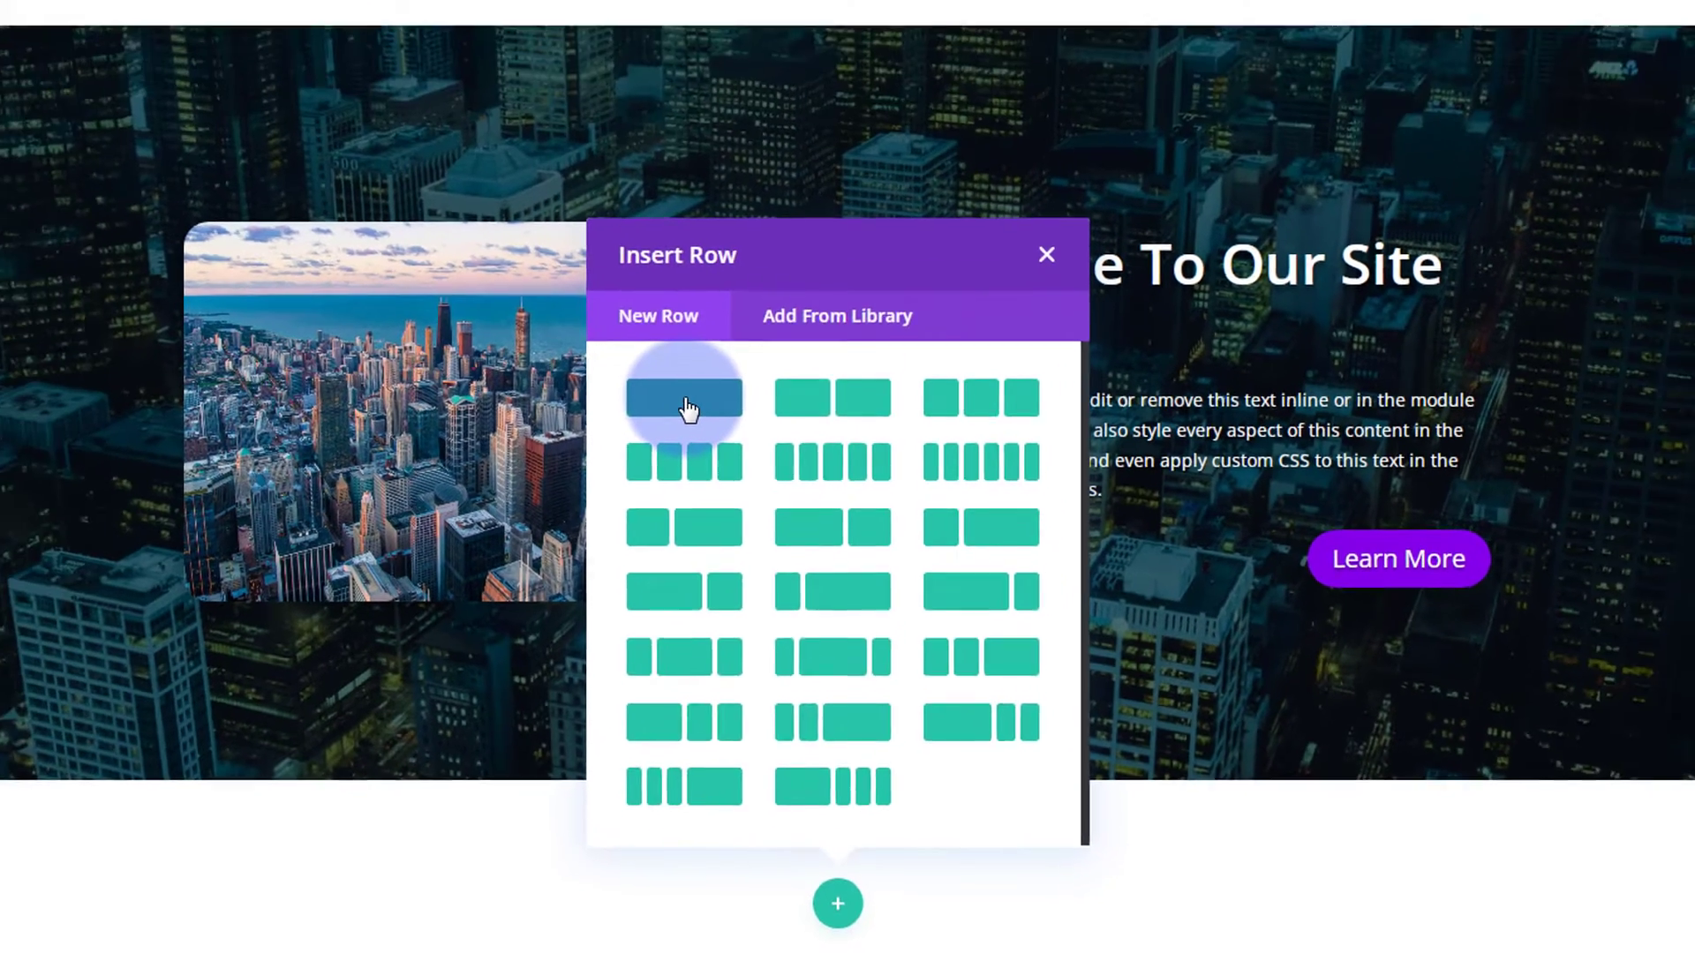
{"action": "left_click", "coordinate": [651, 278]}
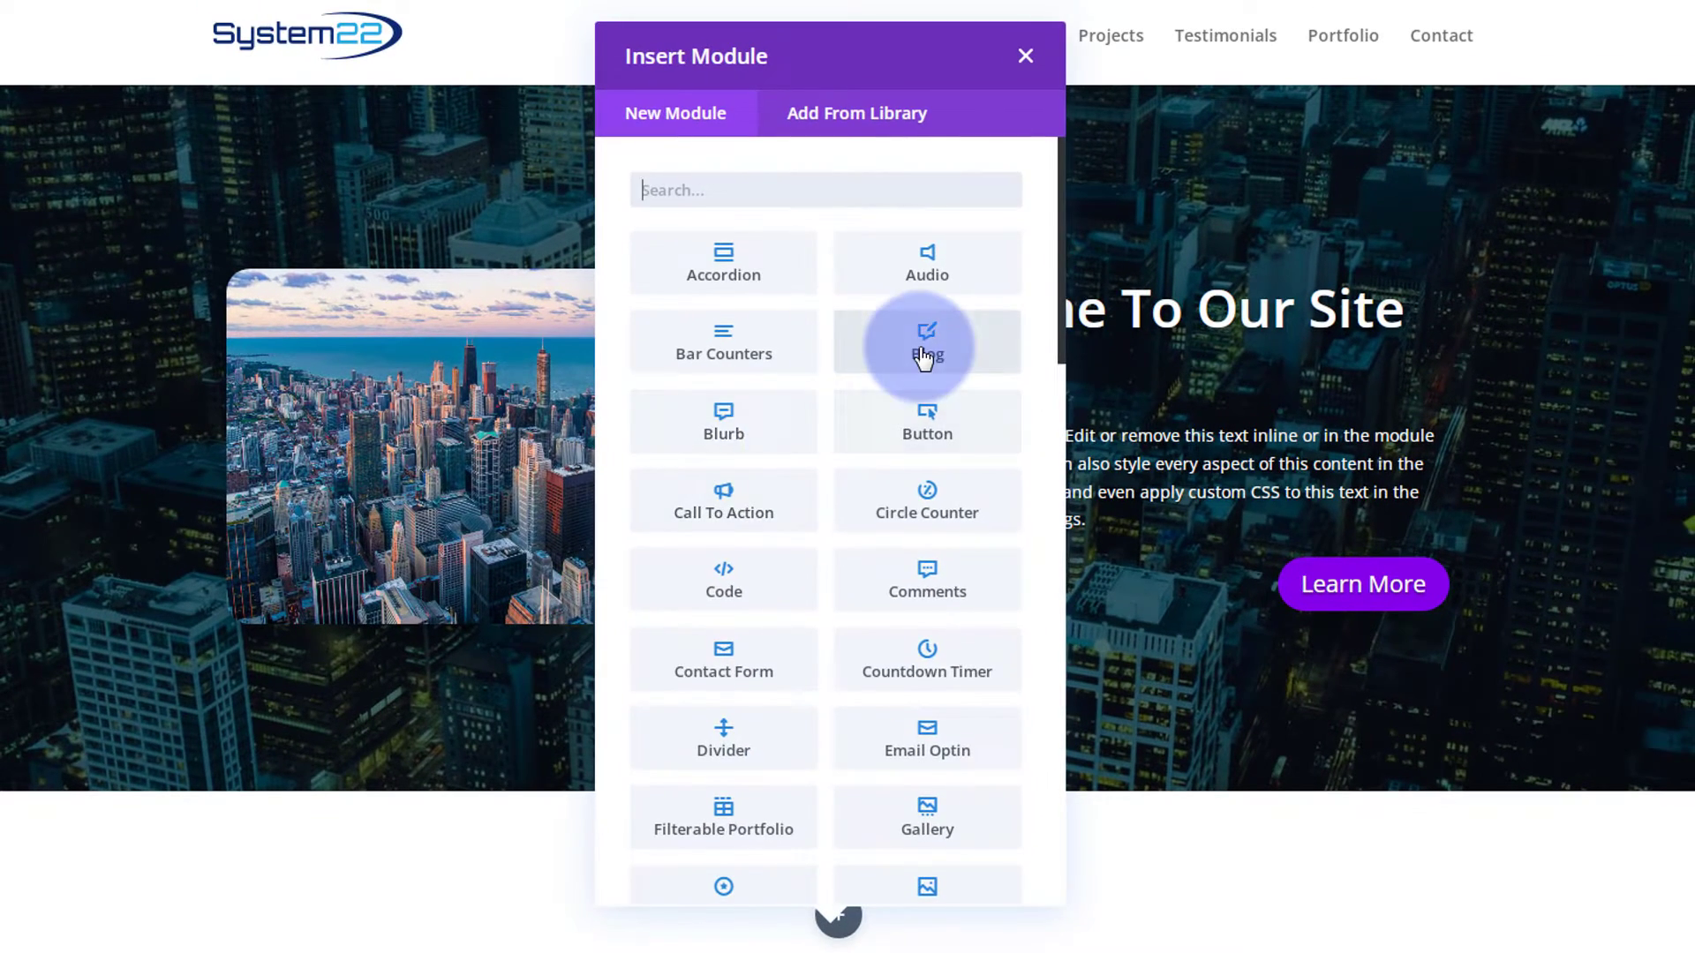
{"action": "scroll", "coordinate": [923, 353], "scroll_direction": "down", "scroll_amount": 8}
{"action": "scroll", "coordinate": [925, 353], "scroll_direction": "down", "scroll_amount": 15}
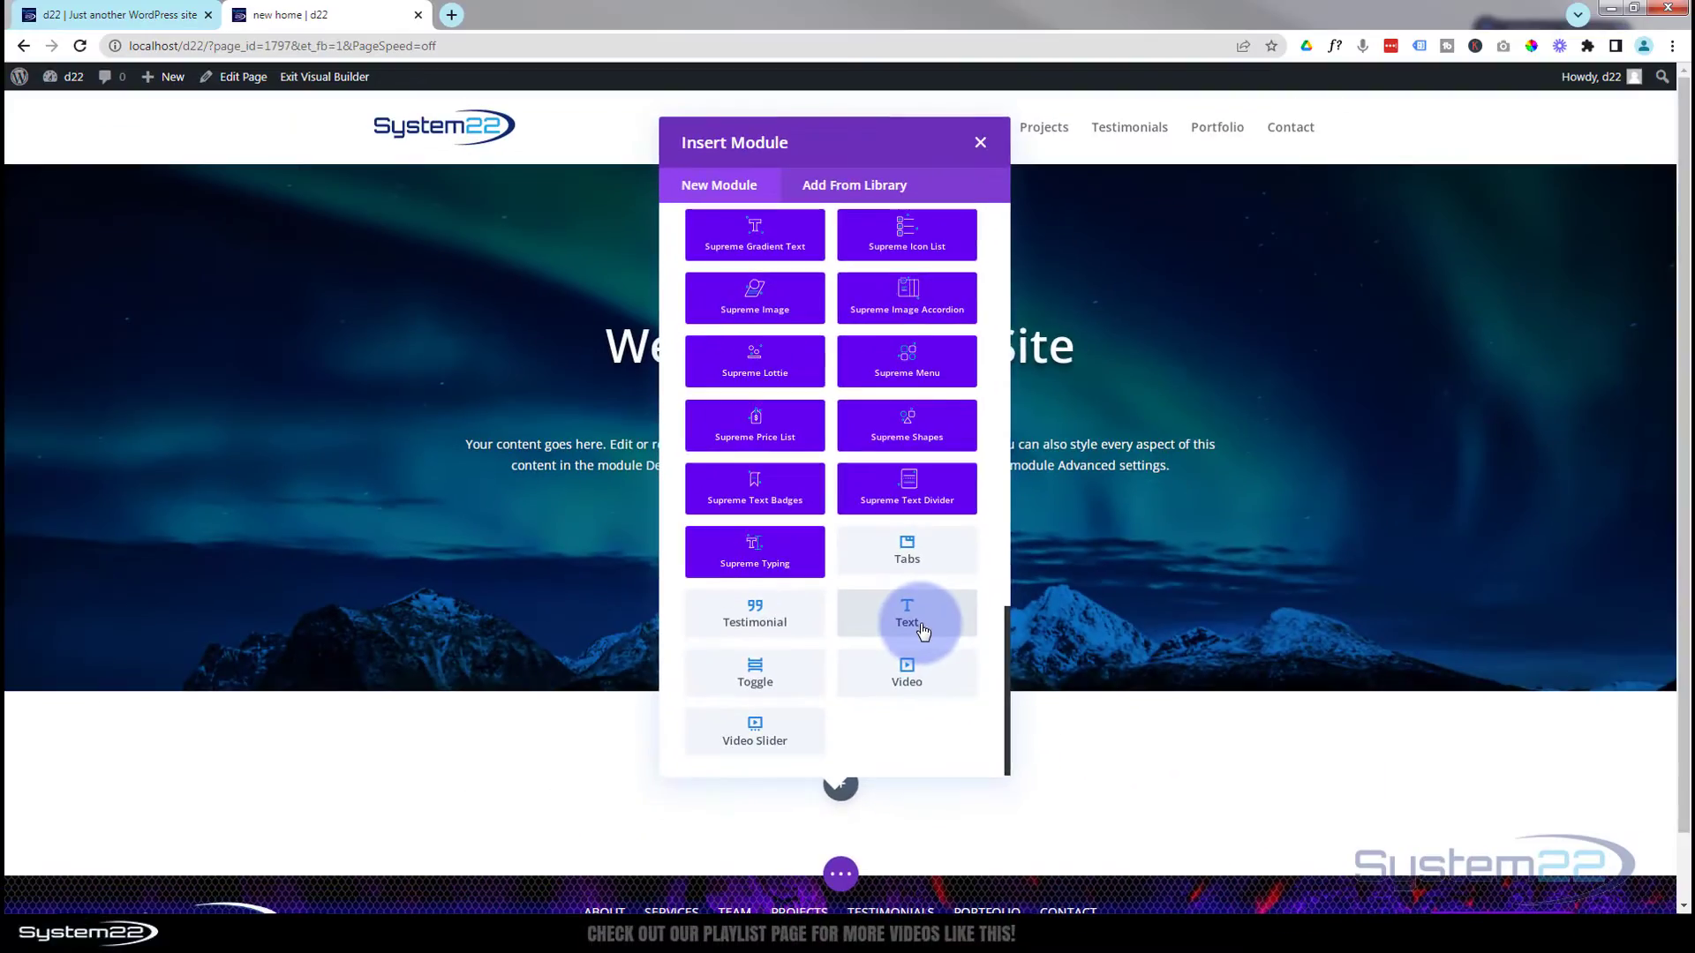
Step: Add a Text module whose placeholder is replaced by 'About Us' as Heading 2
{"action": "left_click", "coordinate": [1108, 172]}
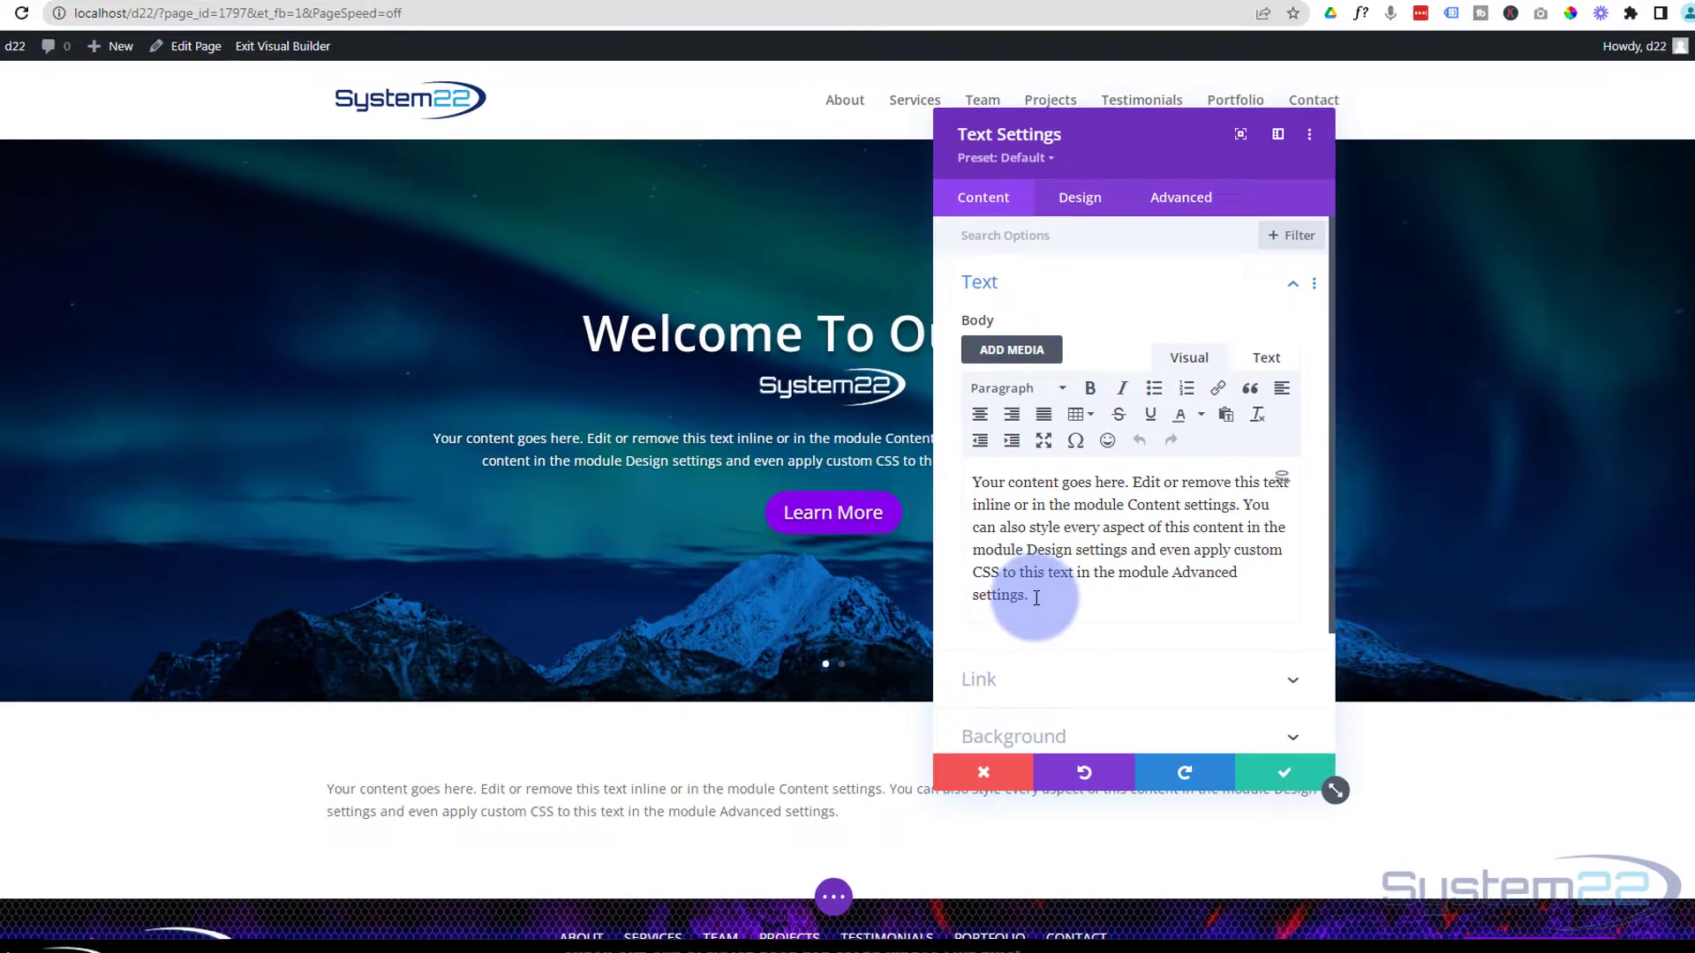
{"action": "left_click_drag", "start_coordinate": [1025, 590], "coordinate": [971, 473]}
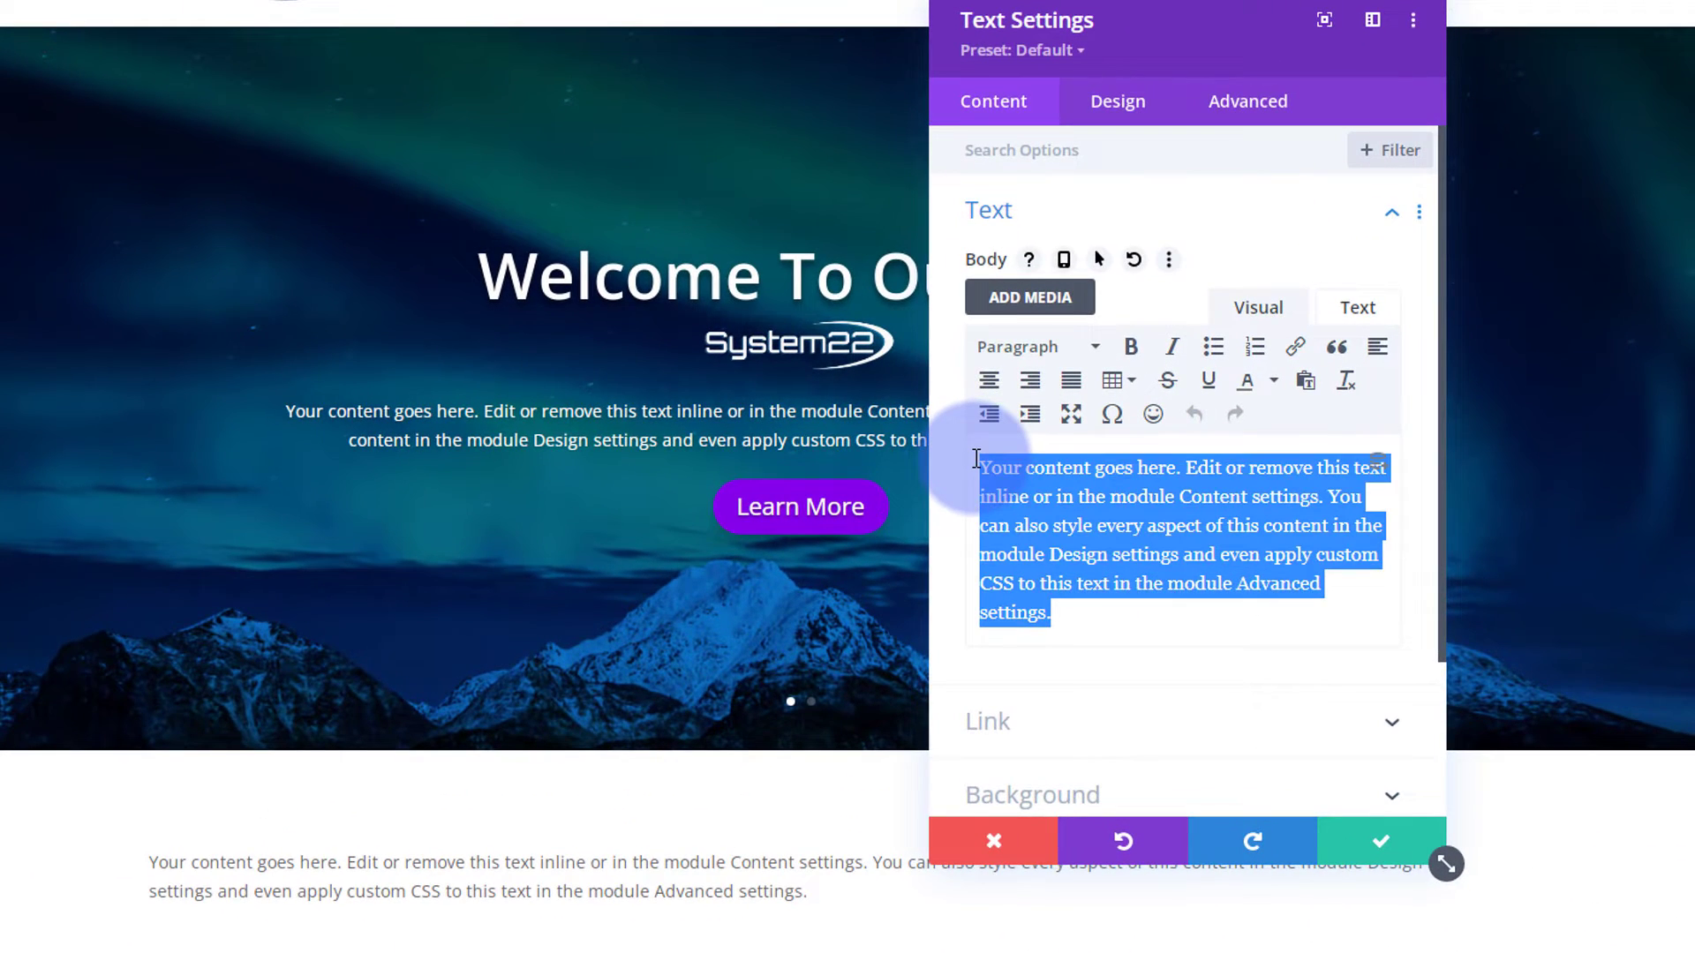
{"action": "type", "text": "About Us"}
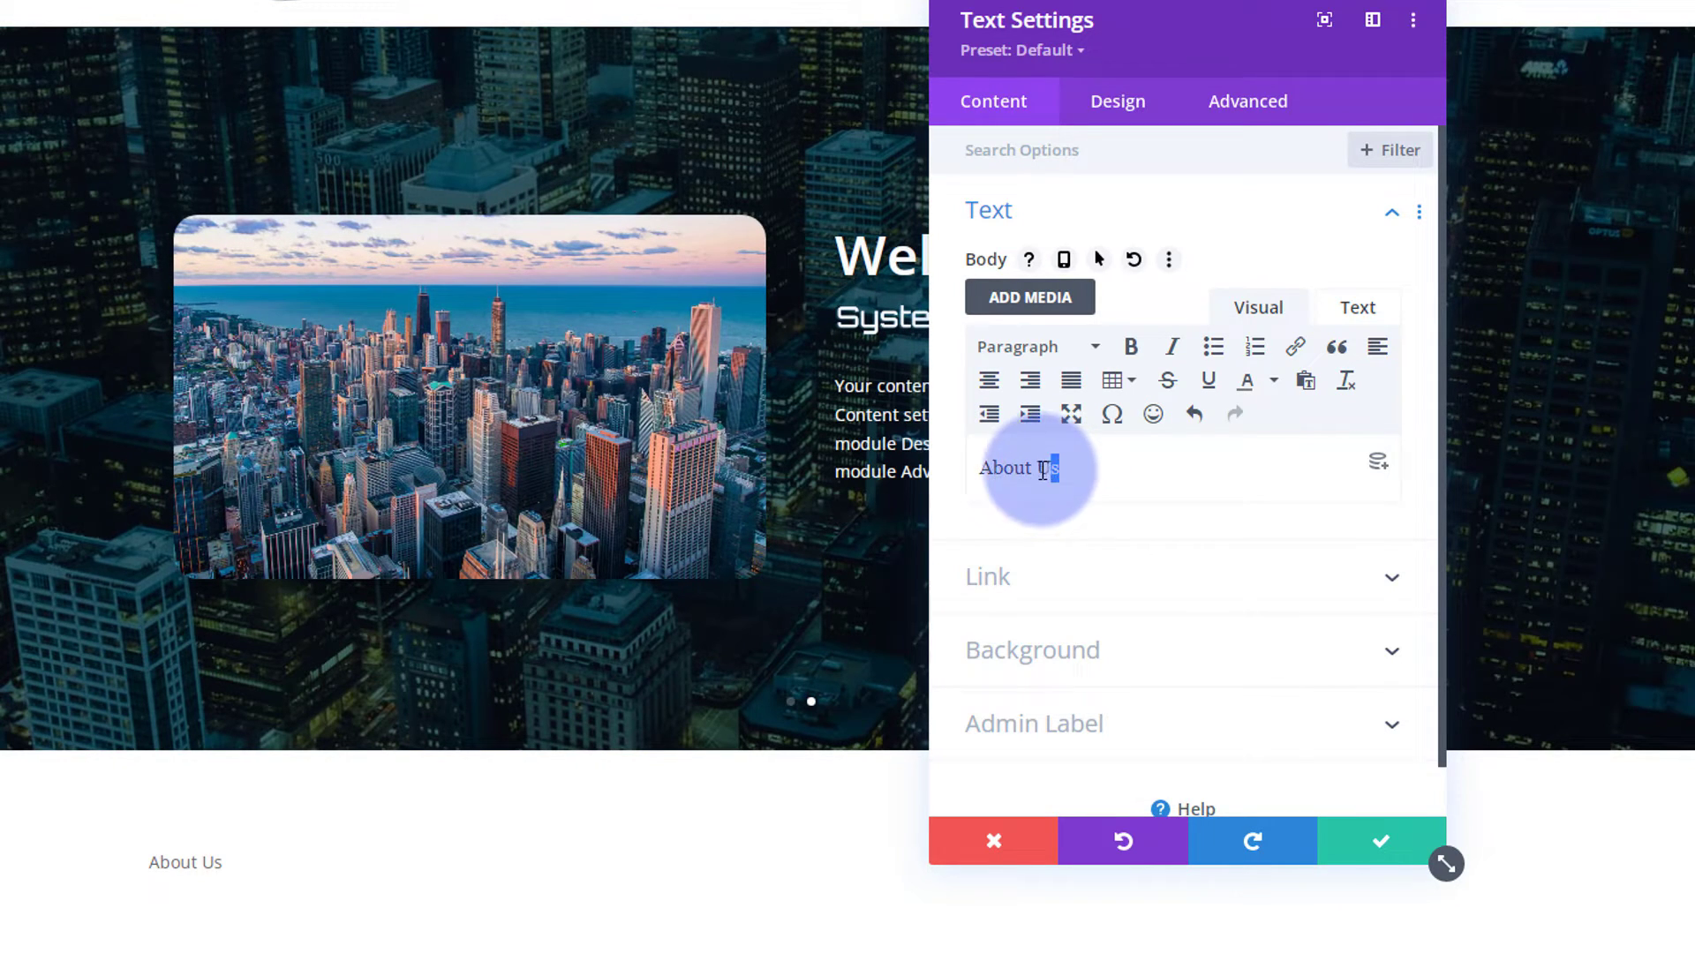
{"action": "left_click_drag", "start_coordinate": [1043, 471], "coordinate": [979, 468]}
{"action": "left_click", "coordinate": [1027, 351]}
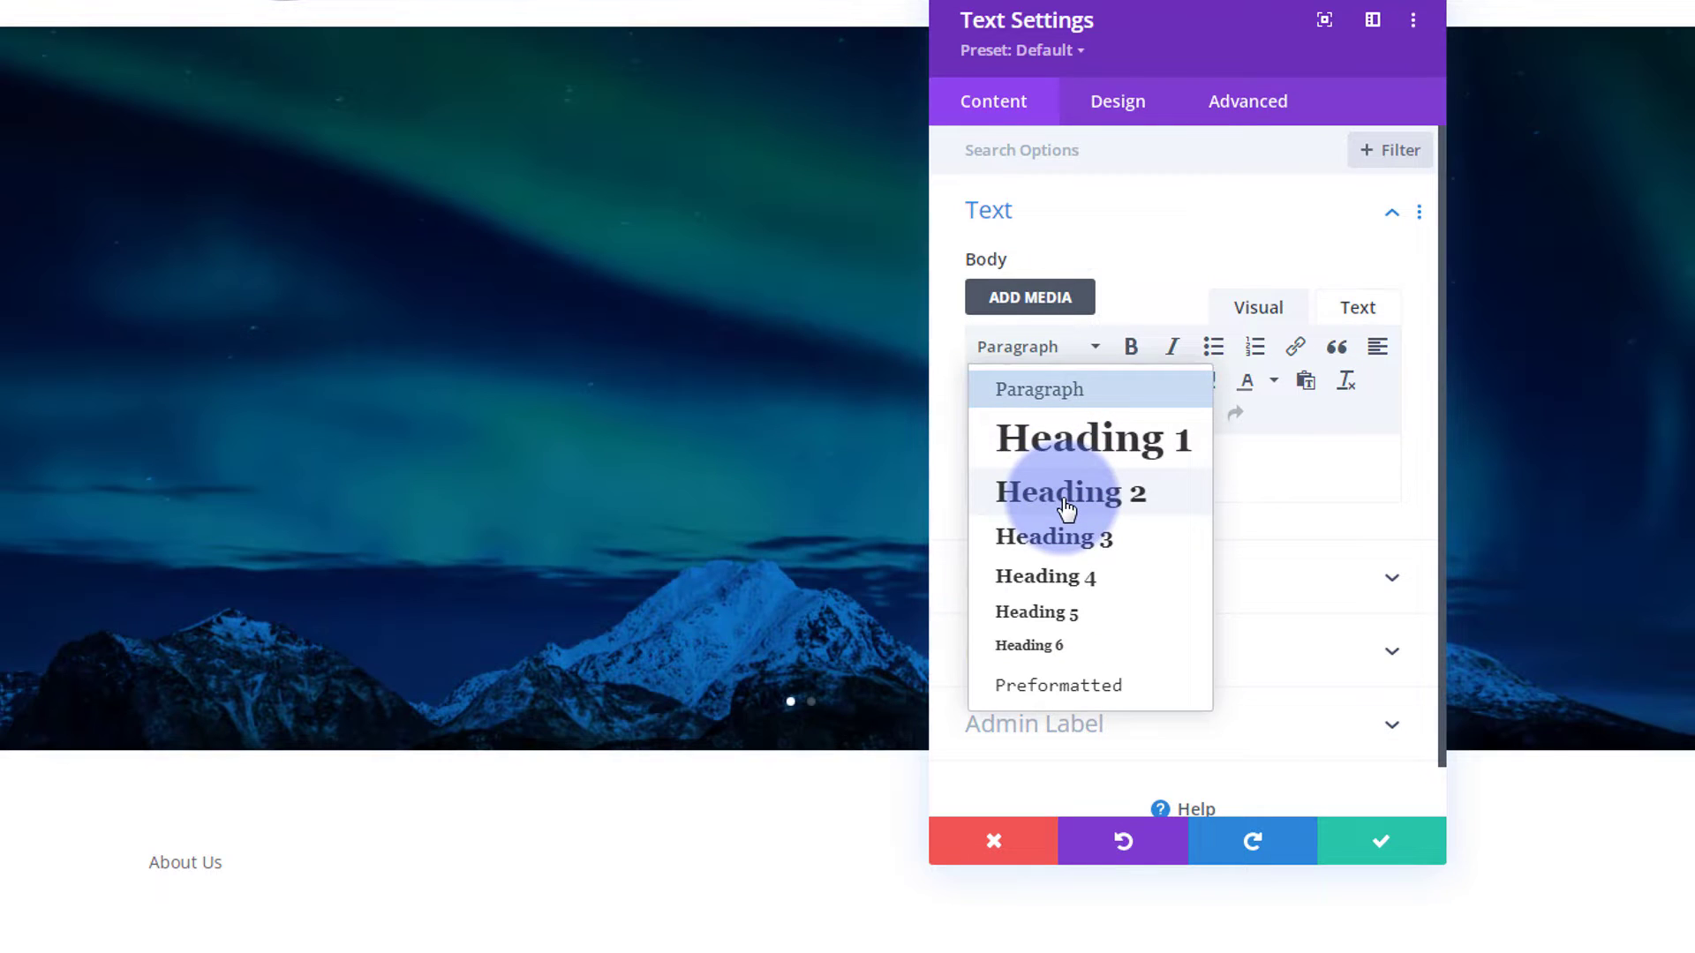
{"action": "left_click", "coordinate": [1066, 496]}
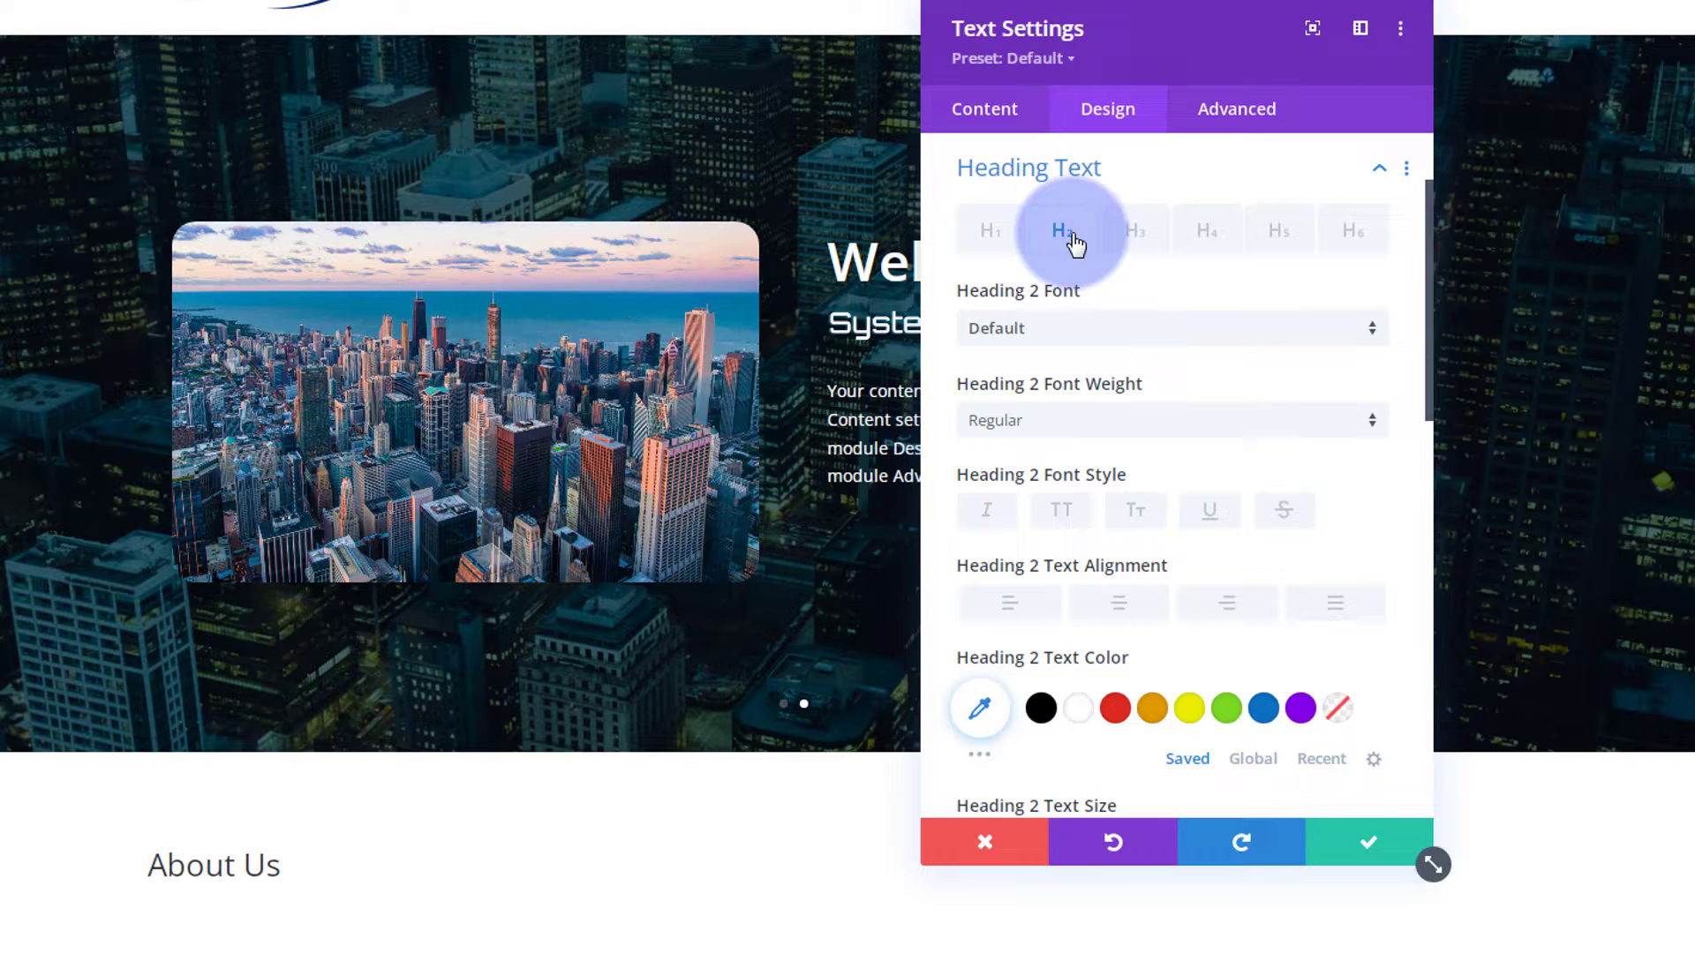
Step: Style the H2 heading blue, Semi Bold, uppercase and centred, keeping the default font
{"action": "scroll", "coordinate": [76, 415], "scroll_direction": "down", "scroll_amount": 1}
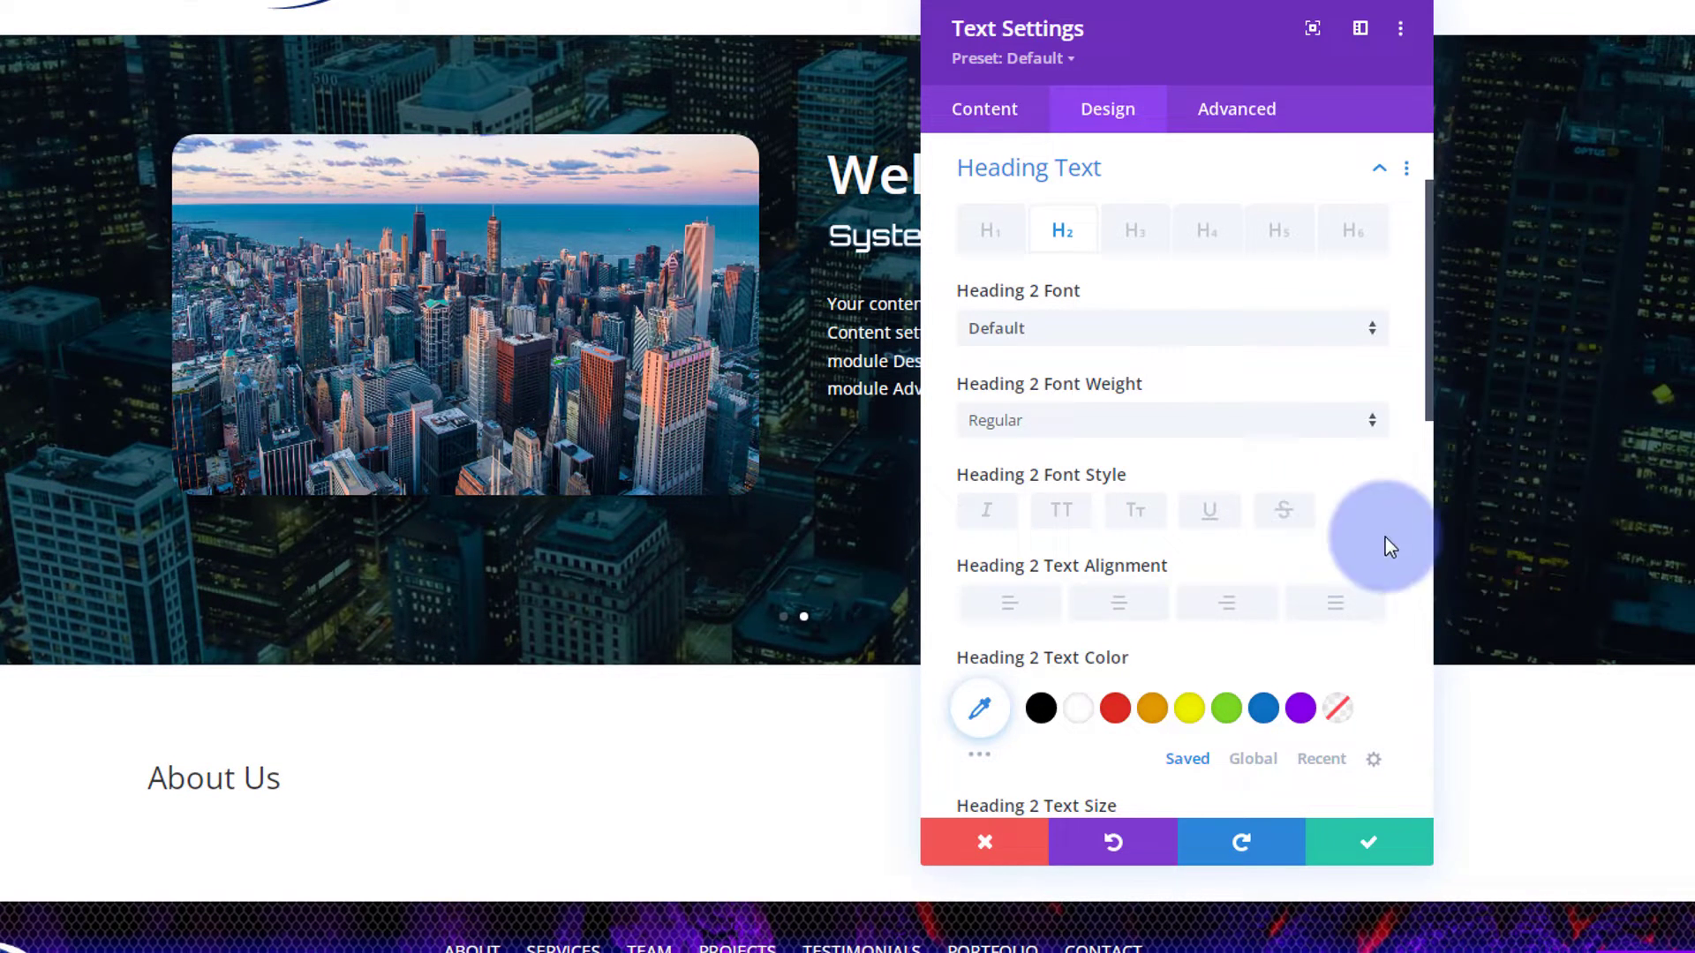
{"action": "left_click", "coordinate": [1129, 345]}
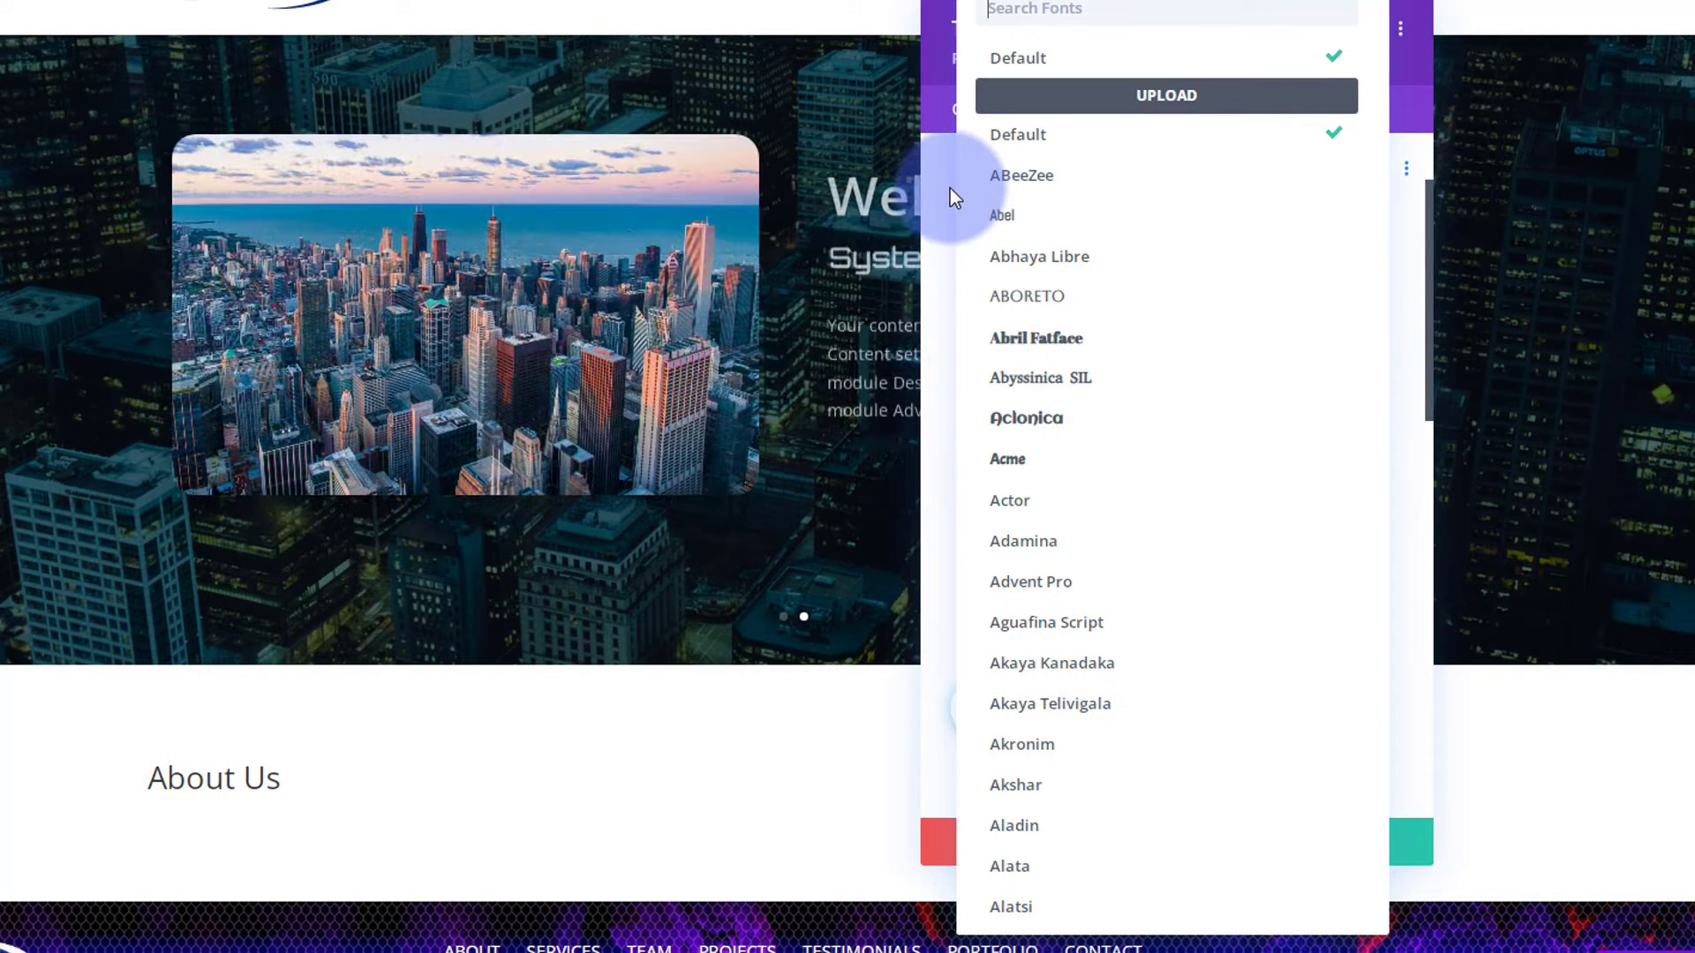
{"action": "left_click", "coordinate": [949, 188]}
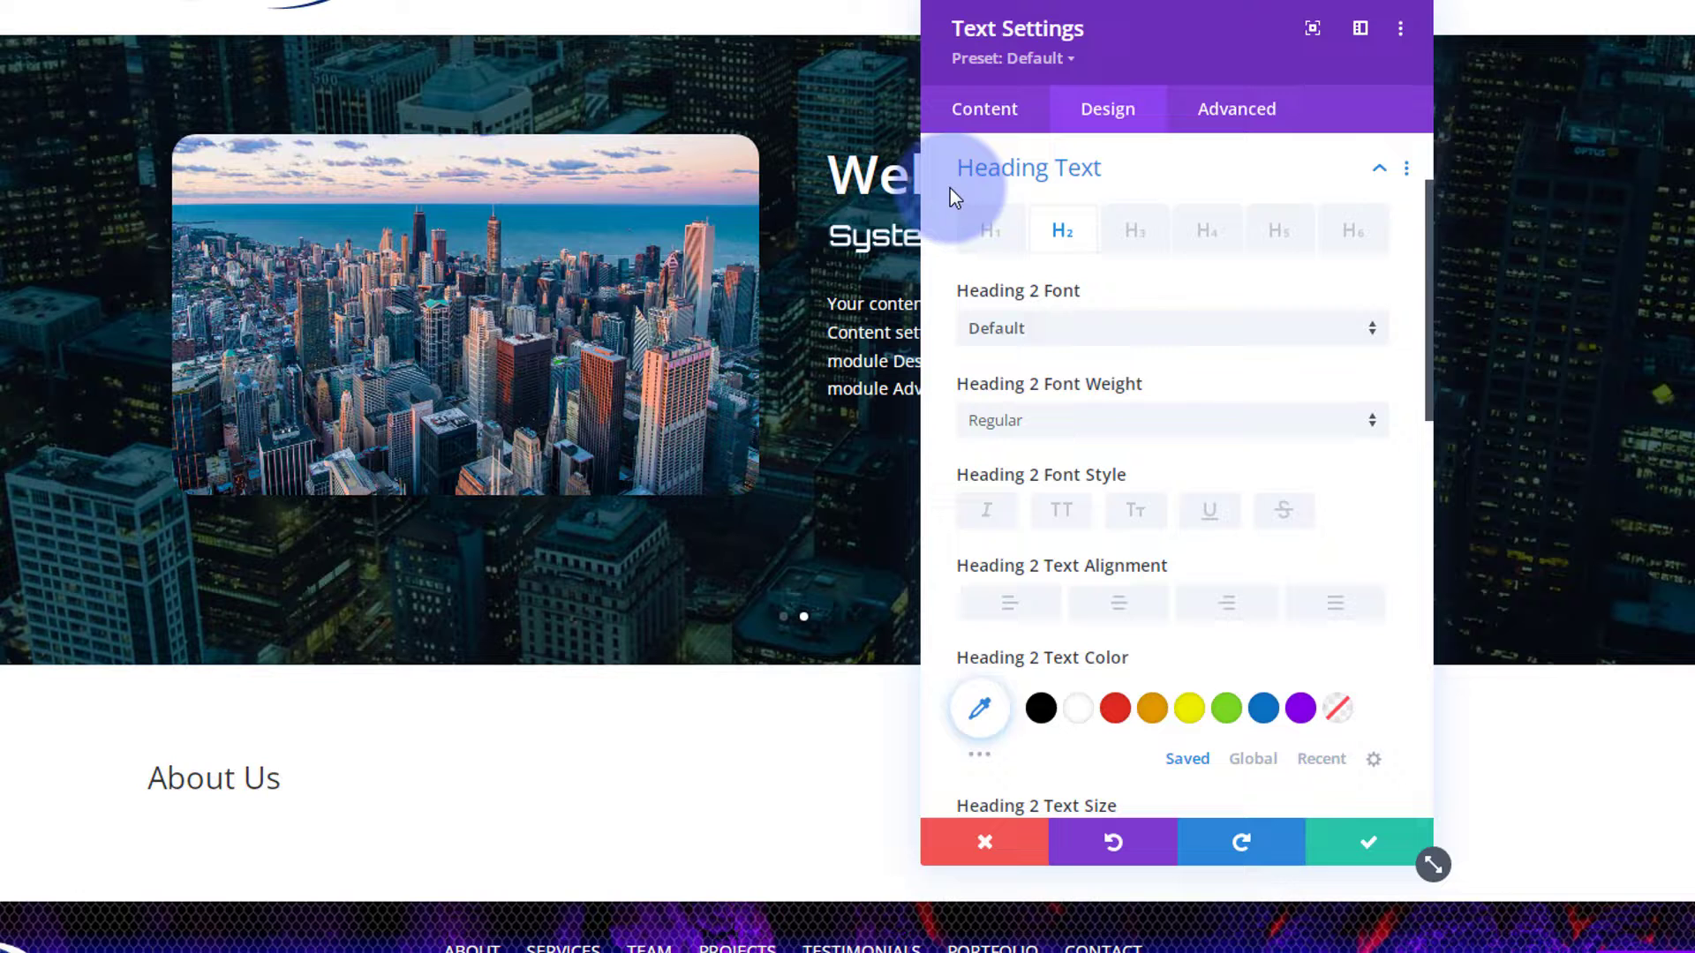
{"action": "left_click", "coordinate": [1225, 505]}
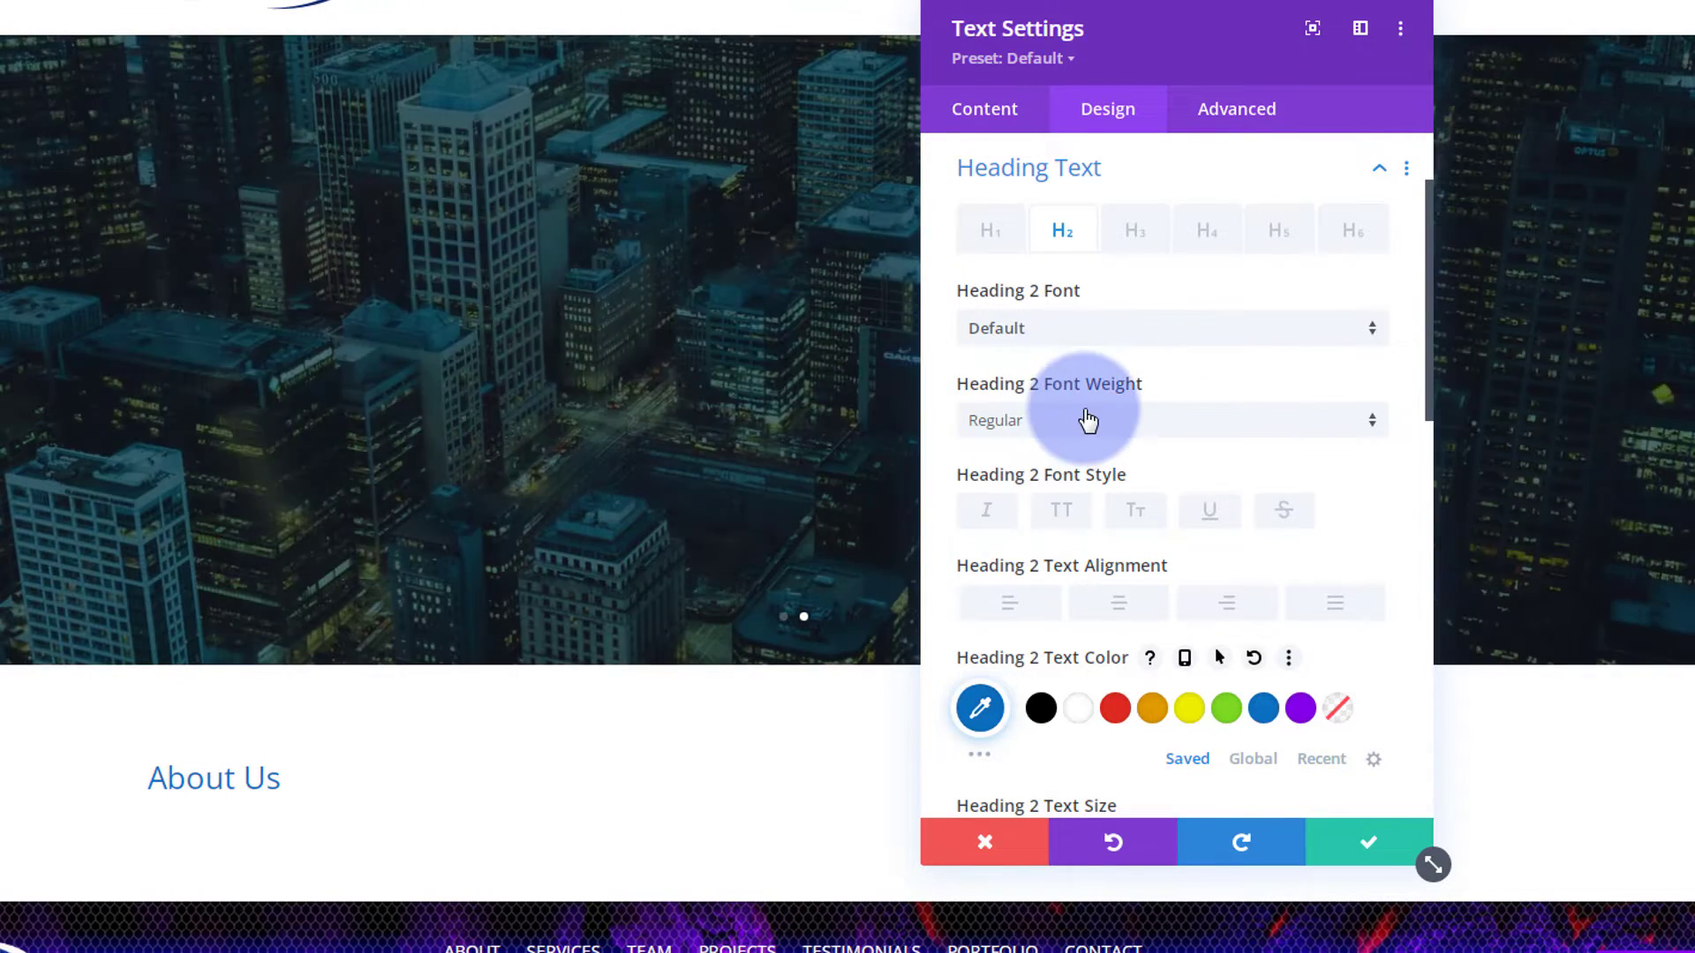
{"action": "left_click", "coordinate": [1086, 420]}
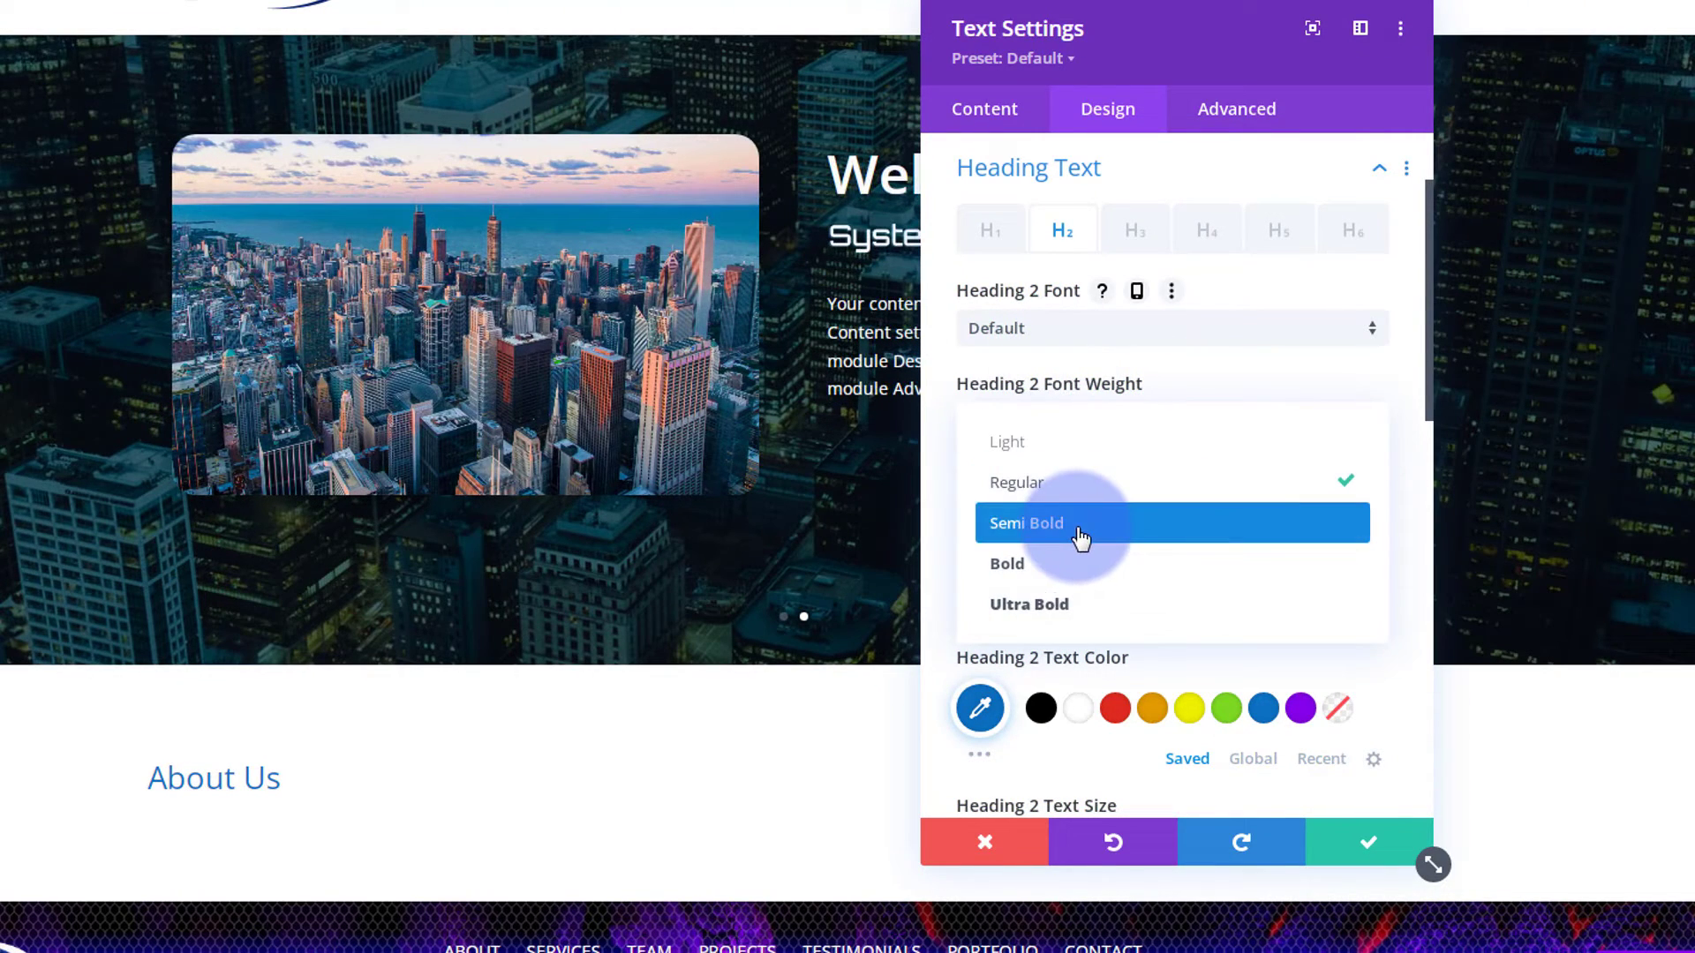
{"action": "left_click", "coordinate": [1077, 530]}
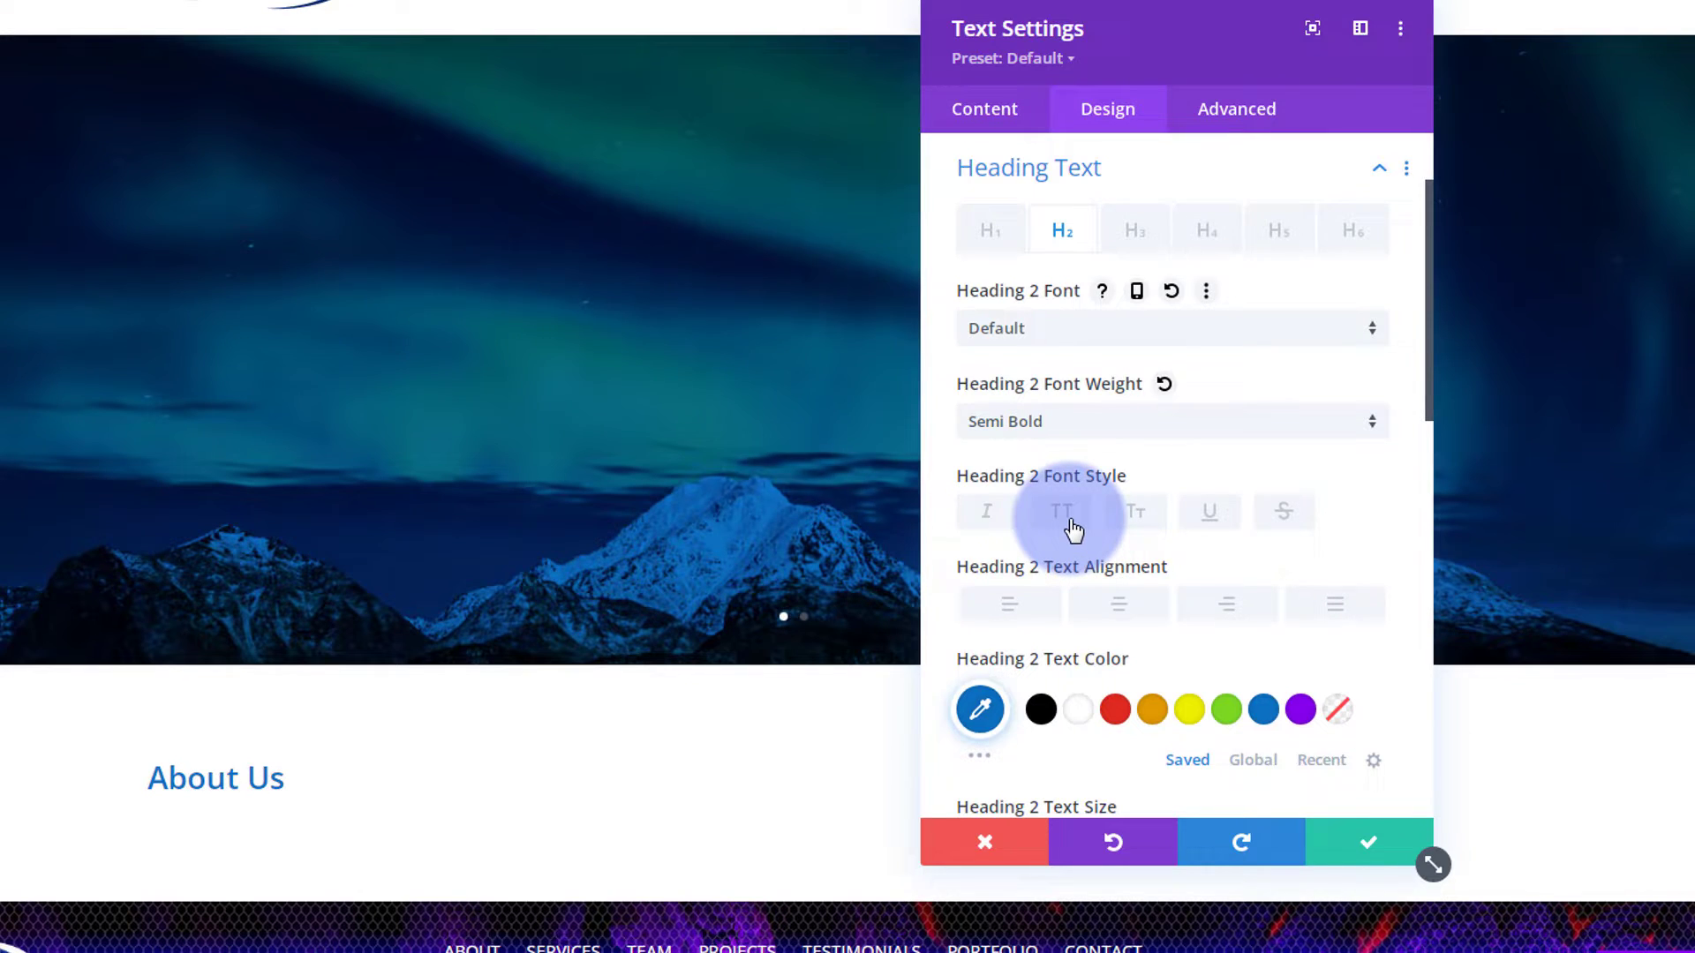
{"action": "left_click", "coordinate": [1062, 513]}
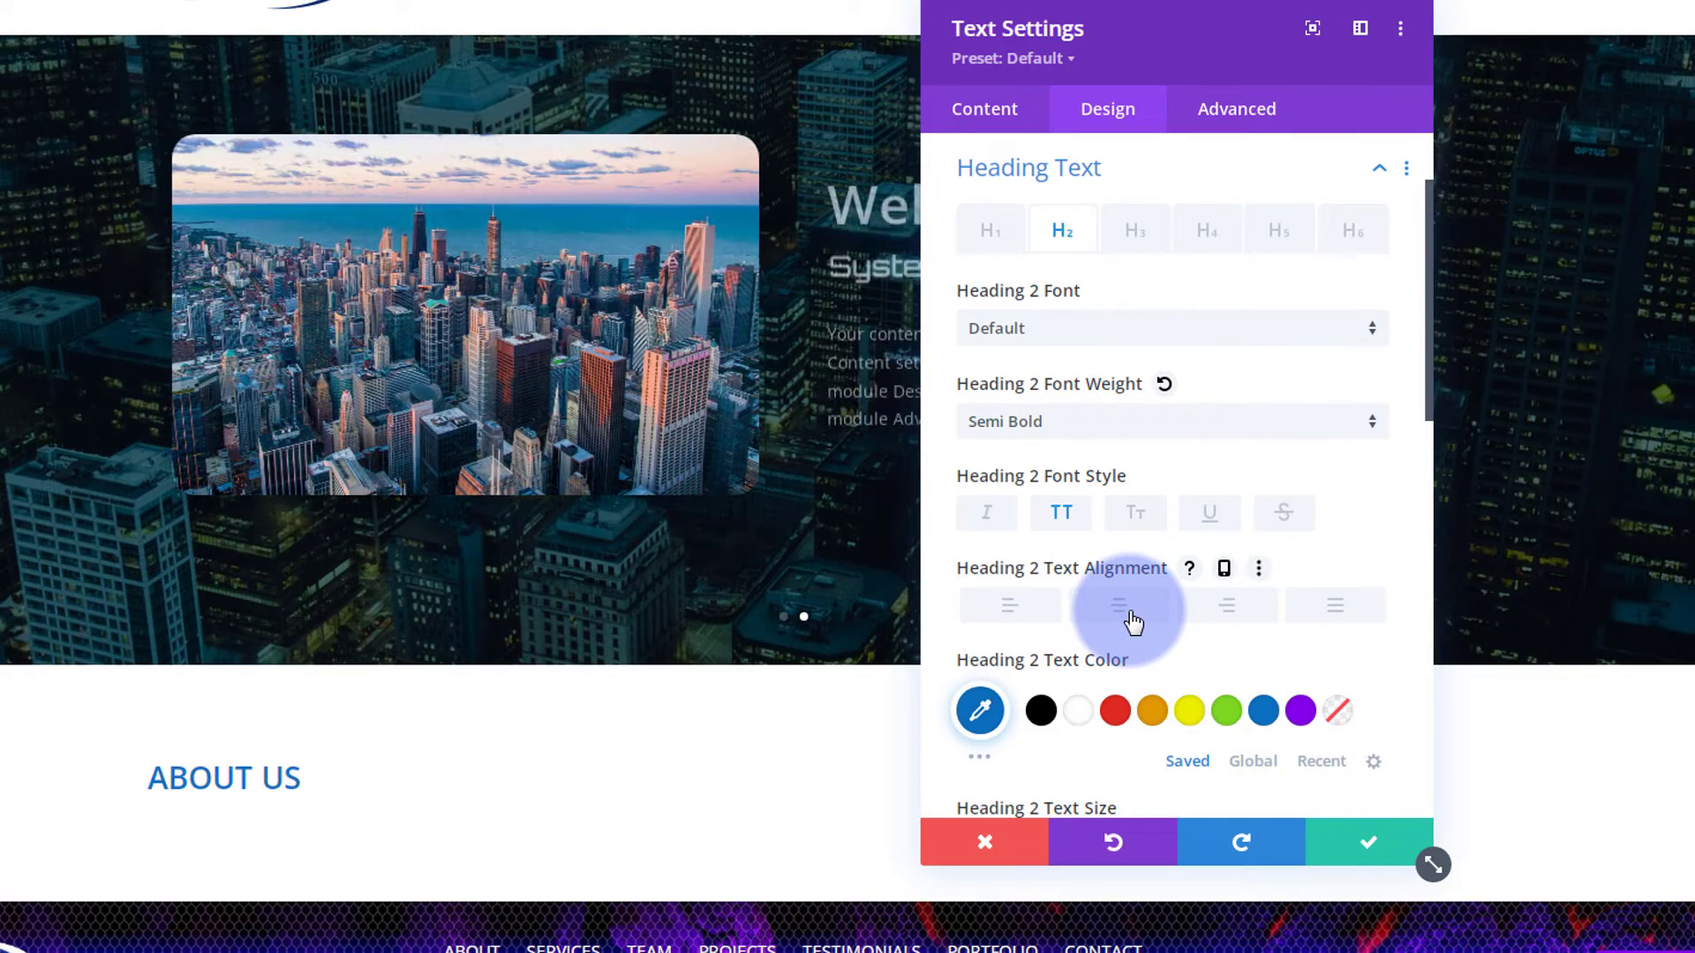
{"action": "left_click", "coordinate": [1130, 612]}
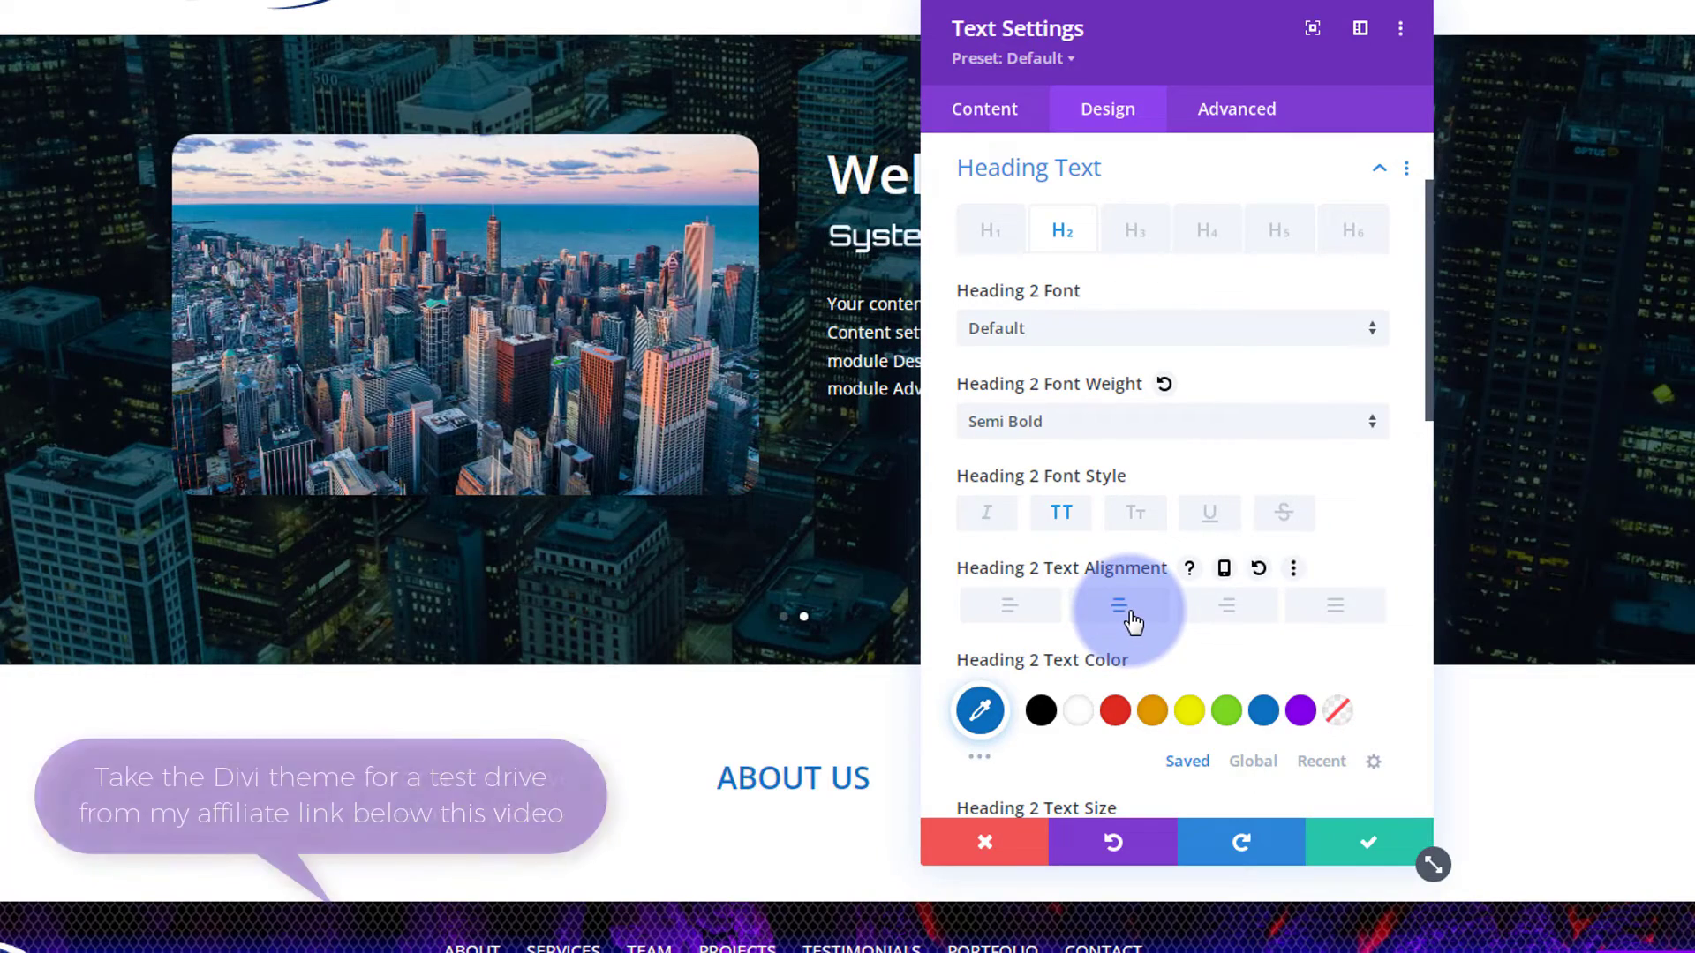
Step: Enlarge the ABOUT US heading to 50px, add a drop text shadow, and save
{"action": "left_click_drag", "start_coordinate": [1258, 65], "coordinate": [1343, 61]}
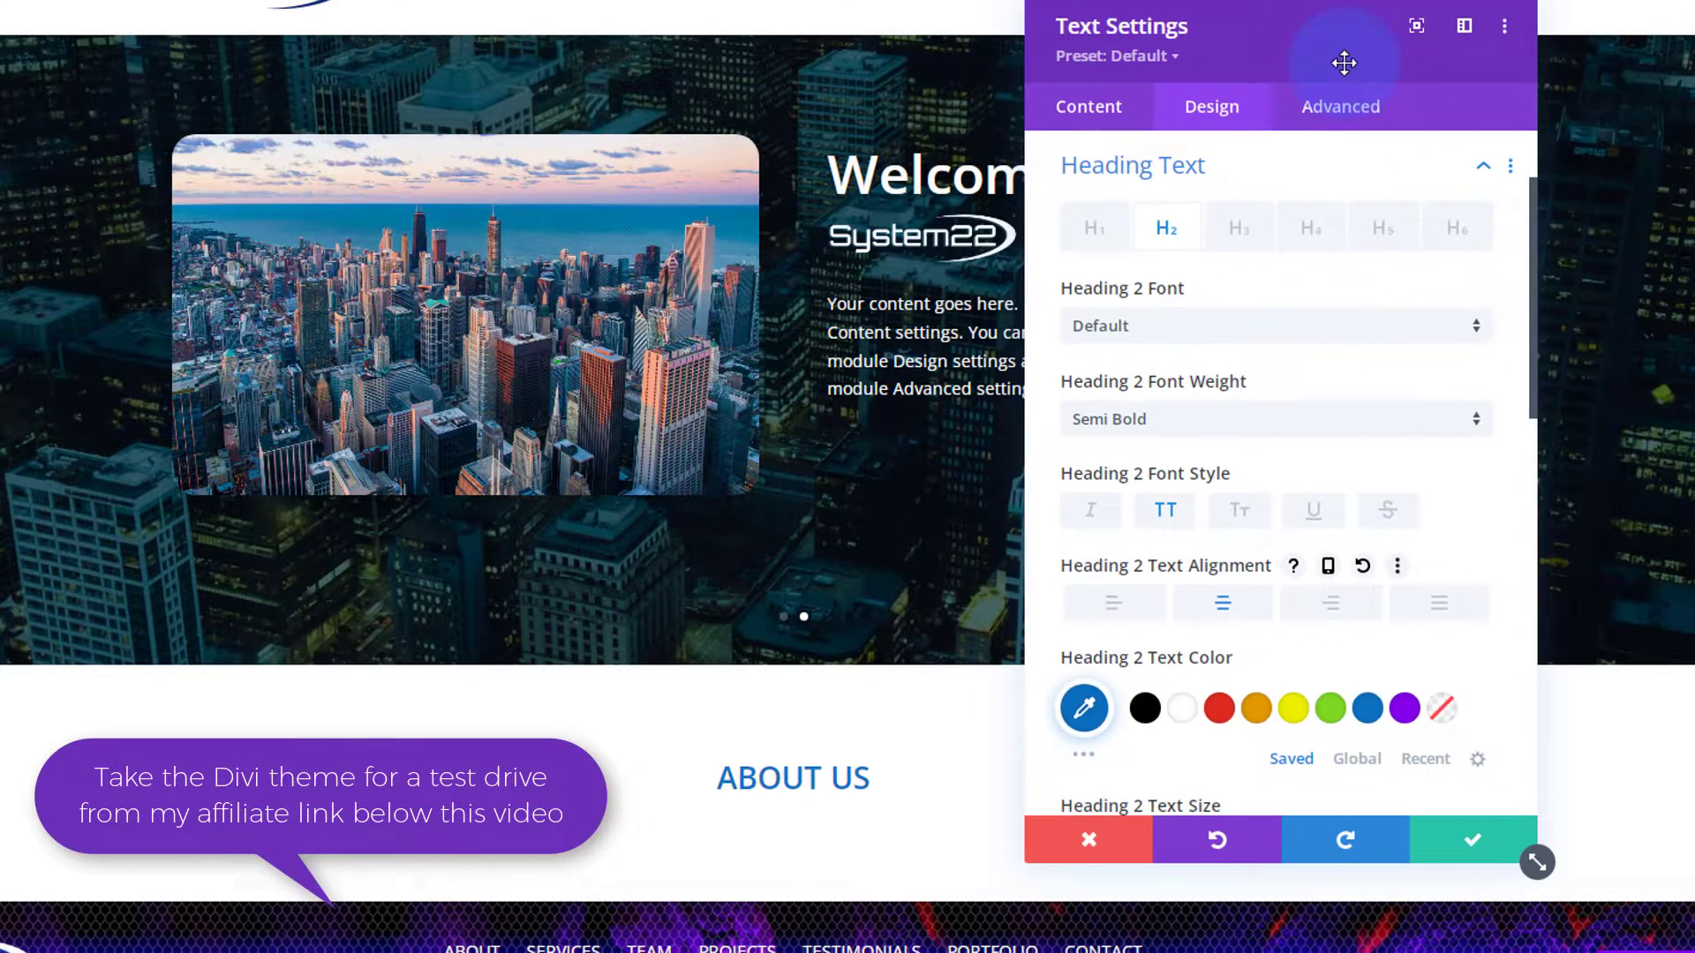
{"action": "scroll", "coordinate": [1346, 301], "scroll_direction": "down", "scroll_amount": 5}
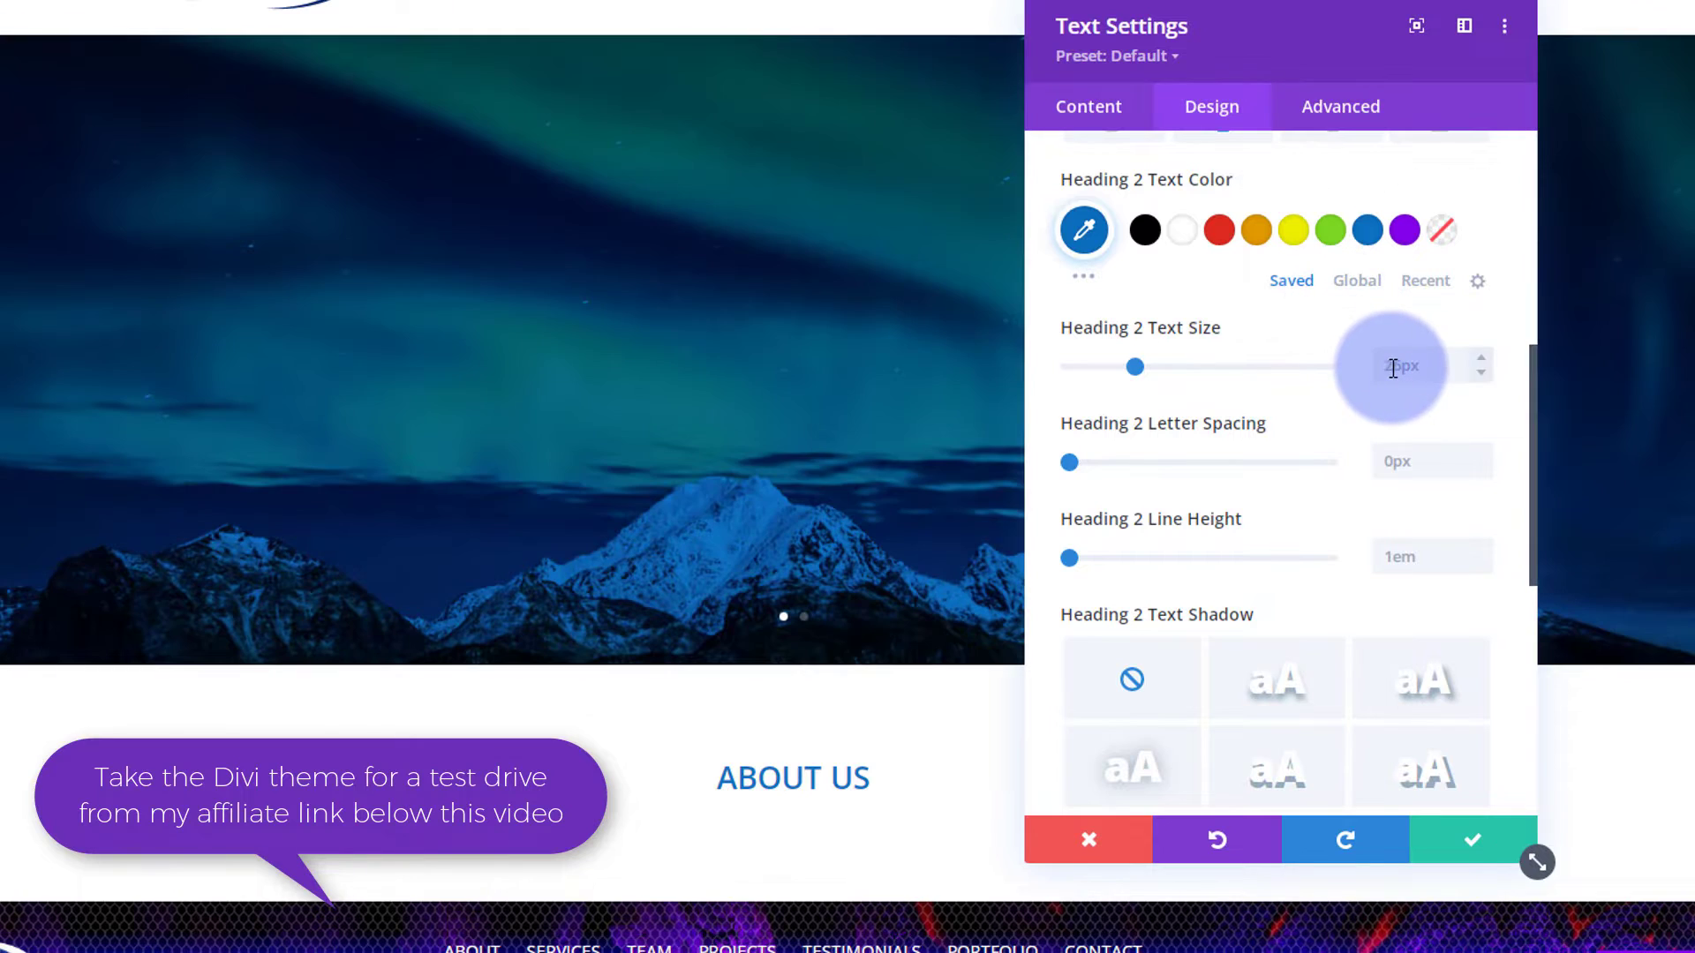
{"action": "left_click", "coordinate": [1470, 350]}
{"action": "type", "text": "50"}
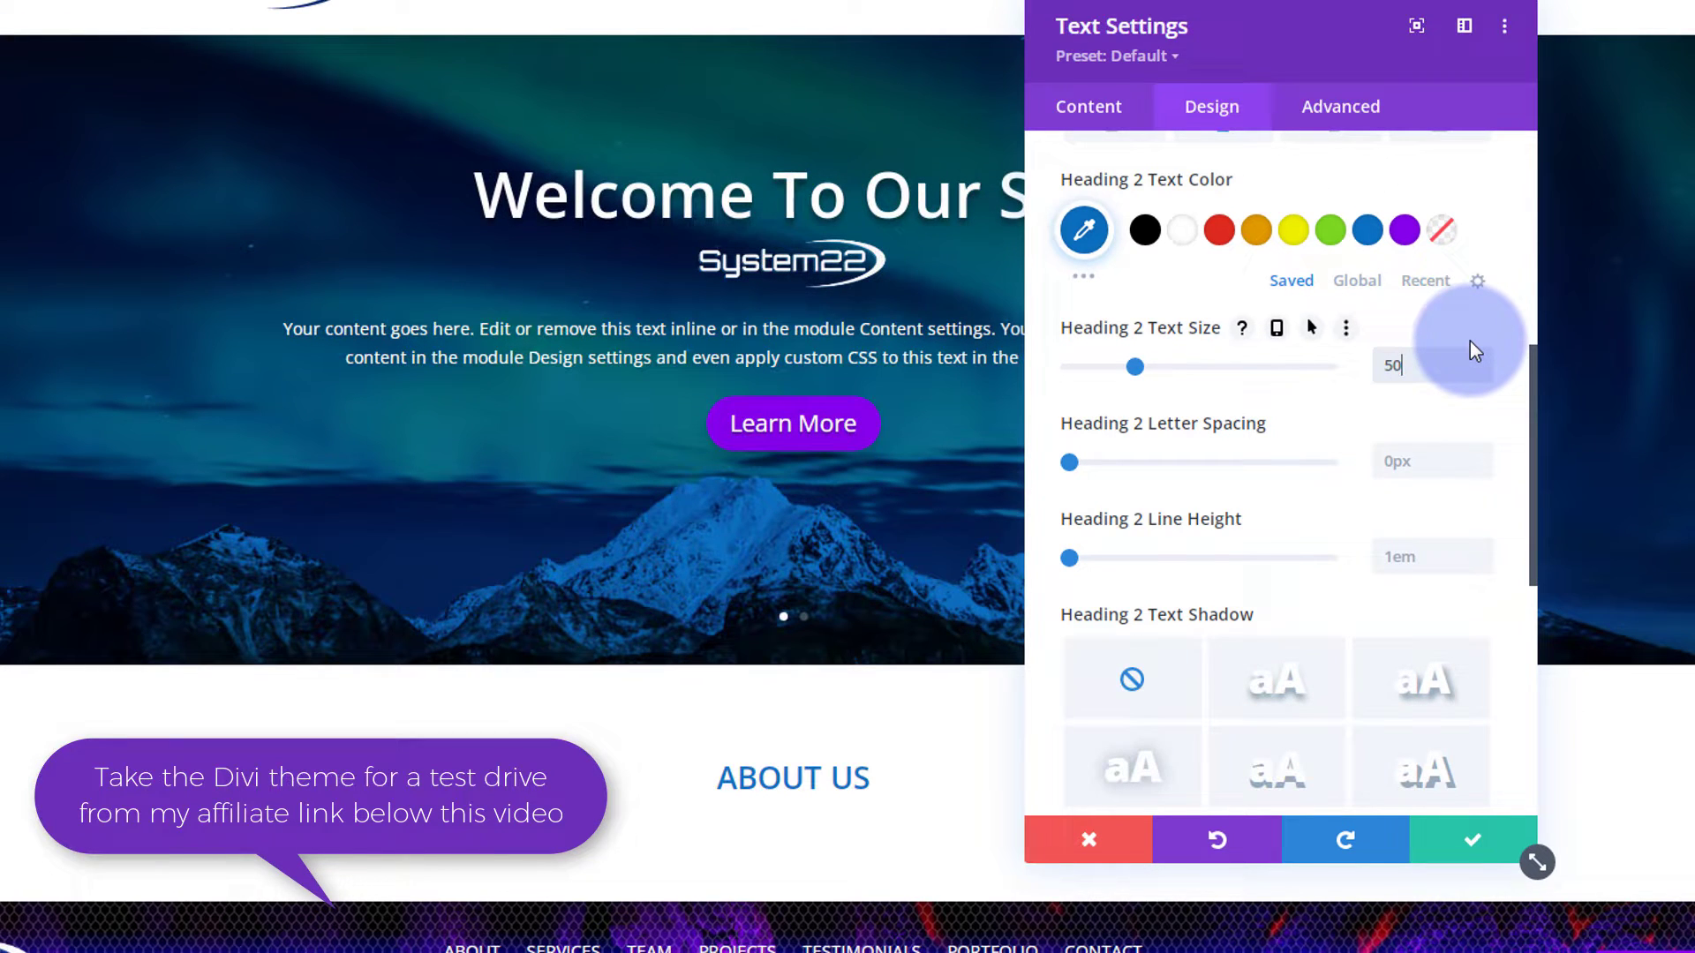
{"action": "key", "text": "Return"}
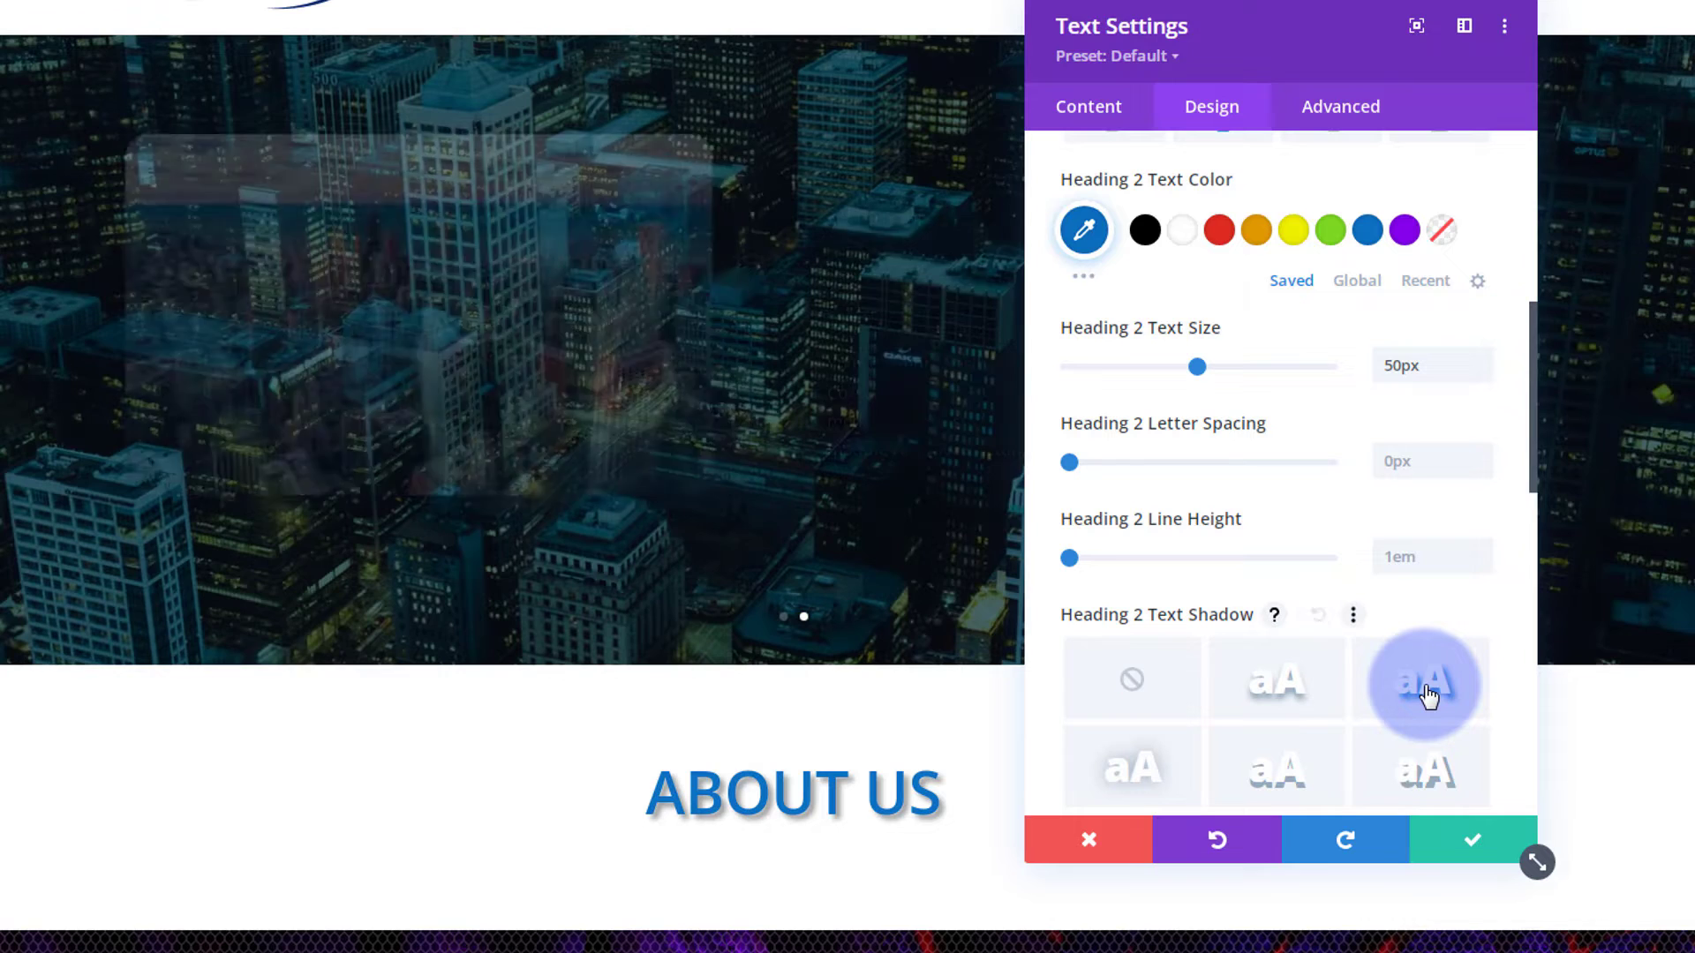
{"action": "left_click", "coordinate": [1427, 695]}
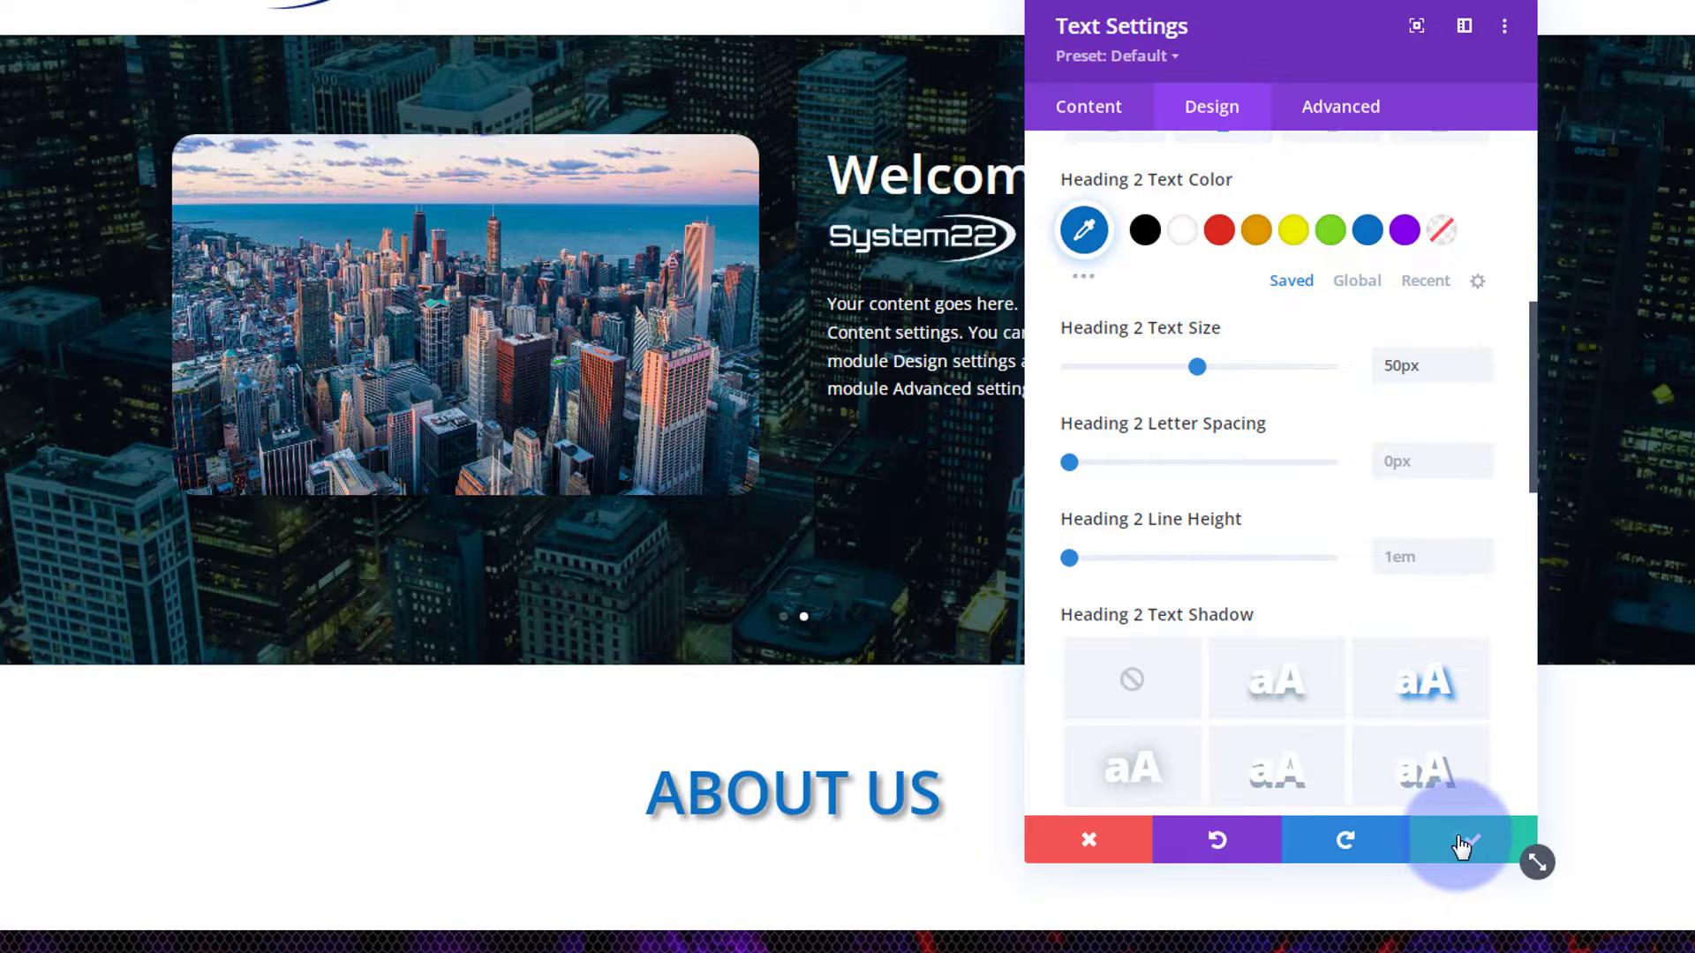
{"action": "left_click", "coordinate": [1461, 847]}
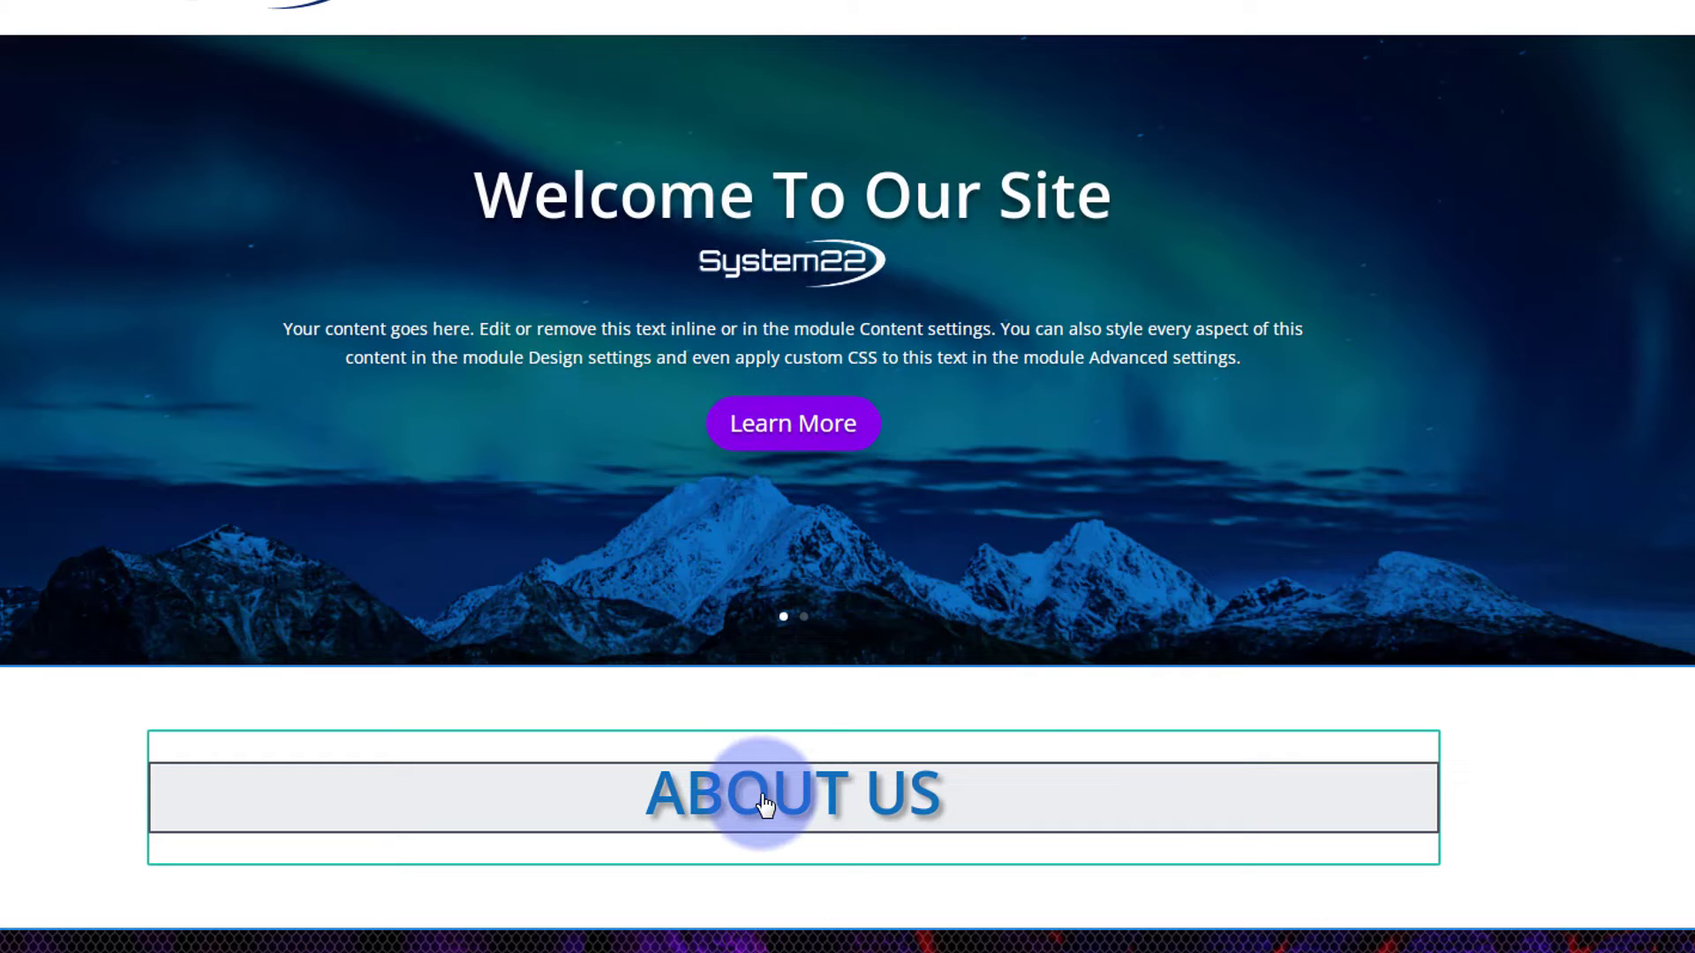
Step: Store the ABOUT US text module in the Divi library named 'One Page Title'
{"action": "mouse_move", "coordinate": [765, 799]}
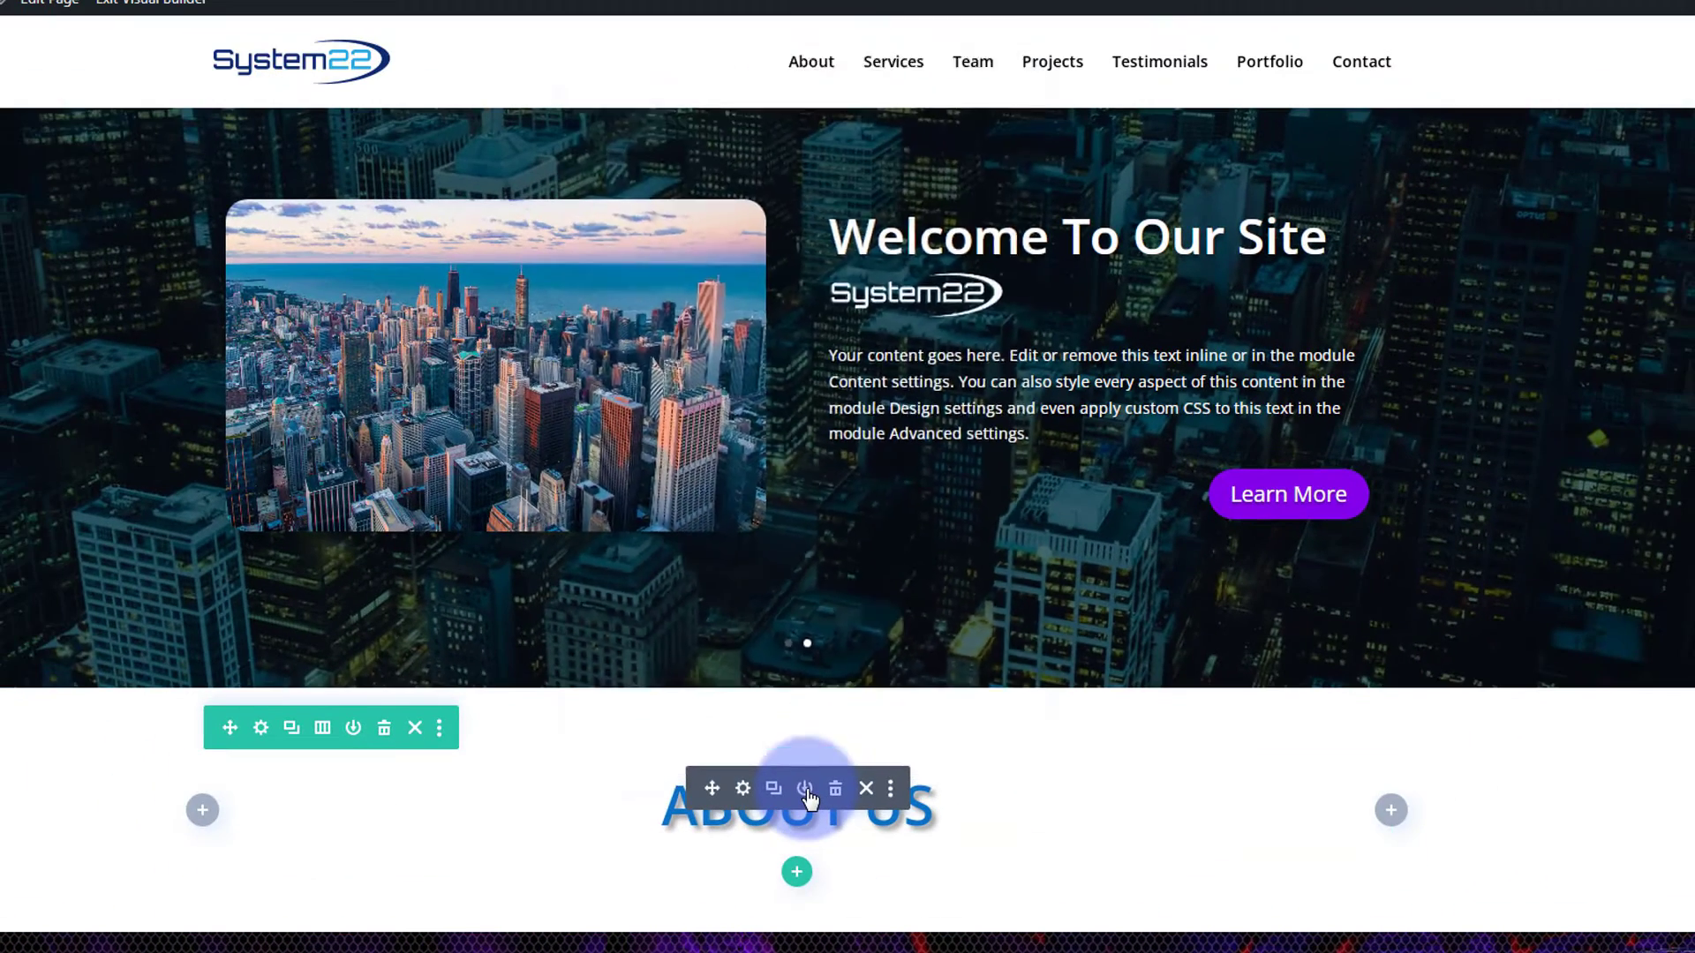
{"action": "left_click", "coordinate": [713, 439]}
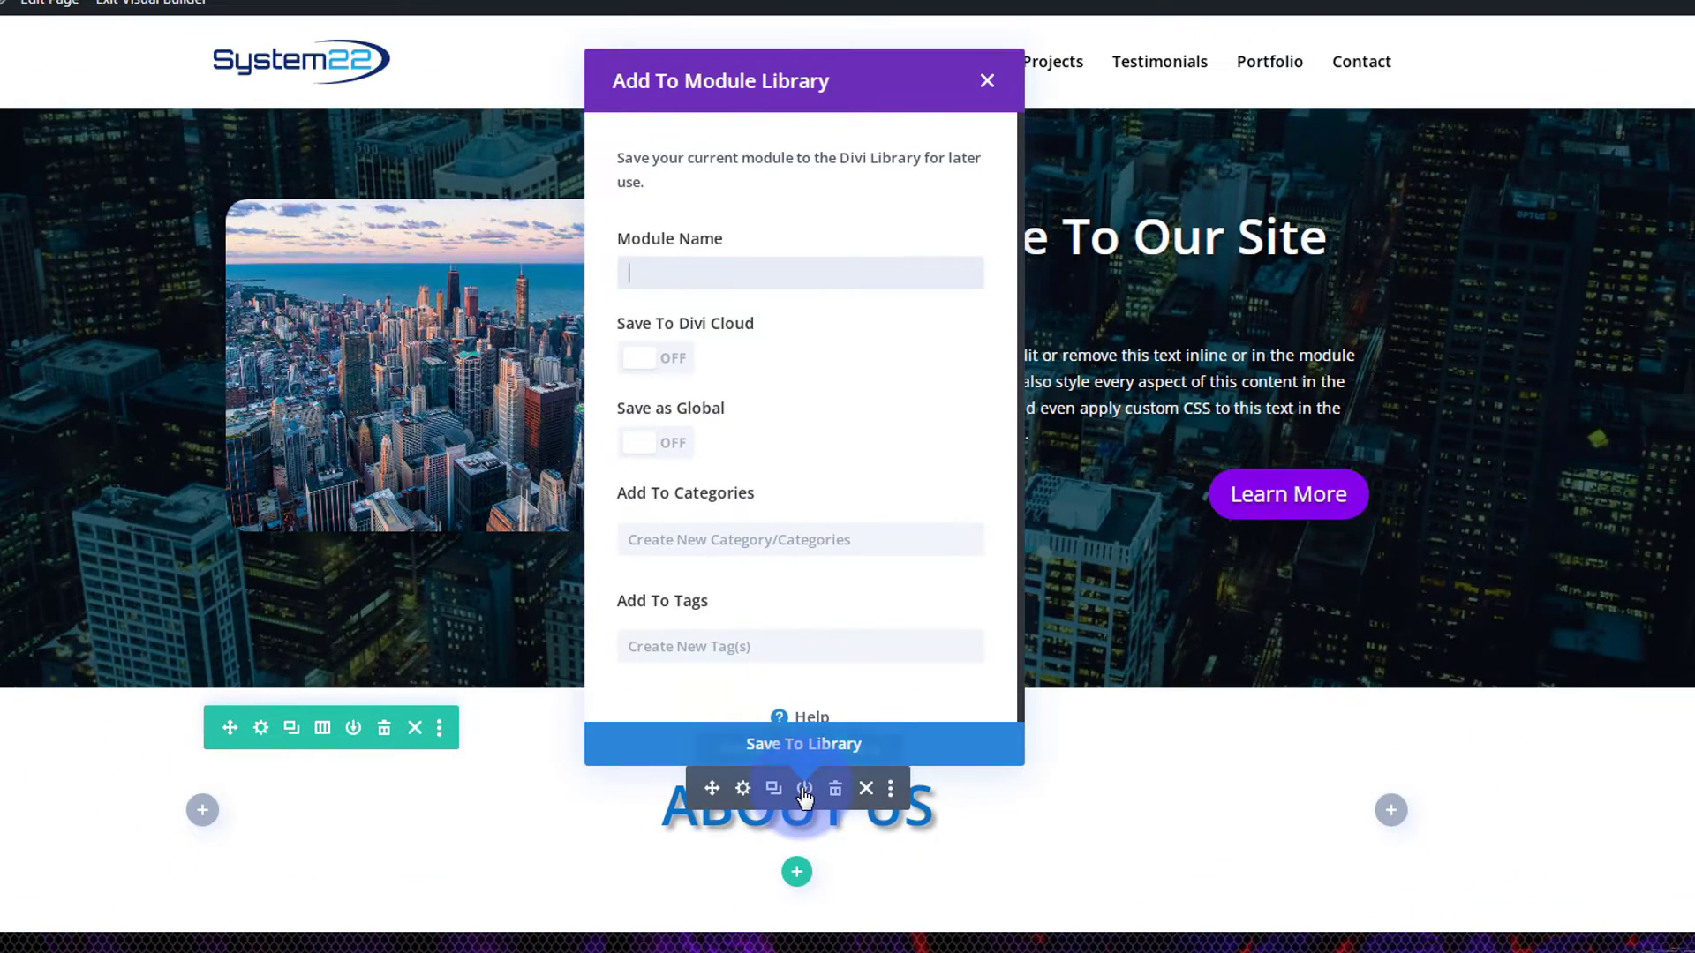
{"action": "type", "text": "One "}
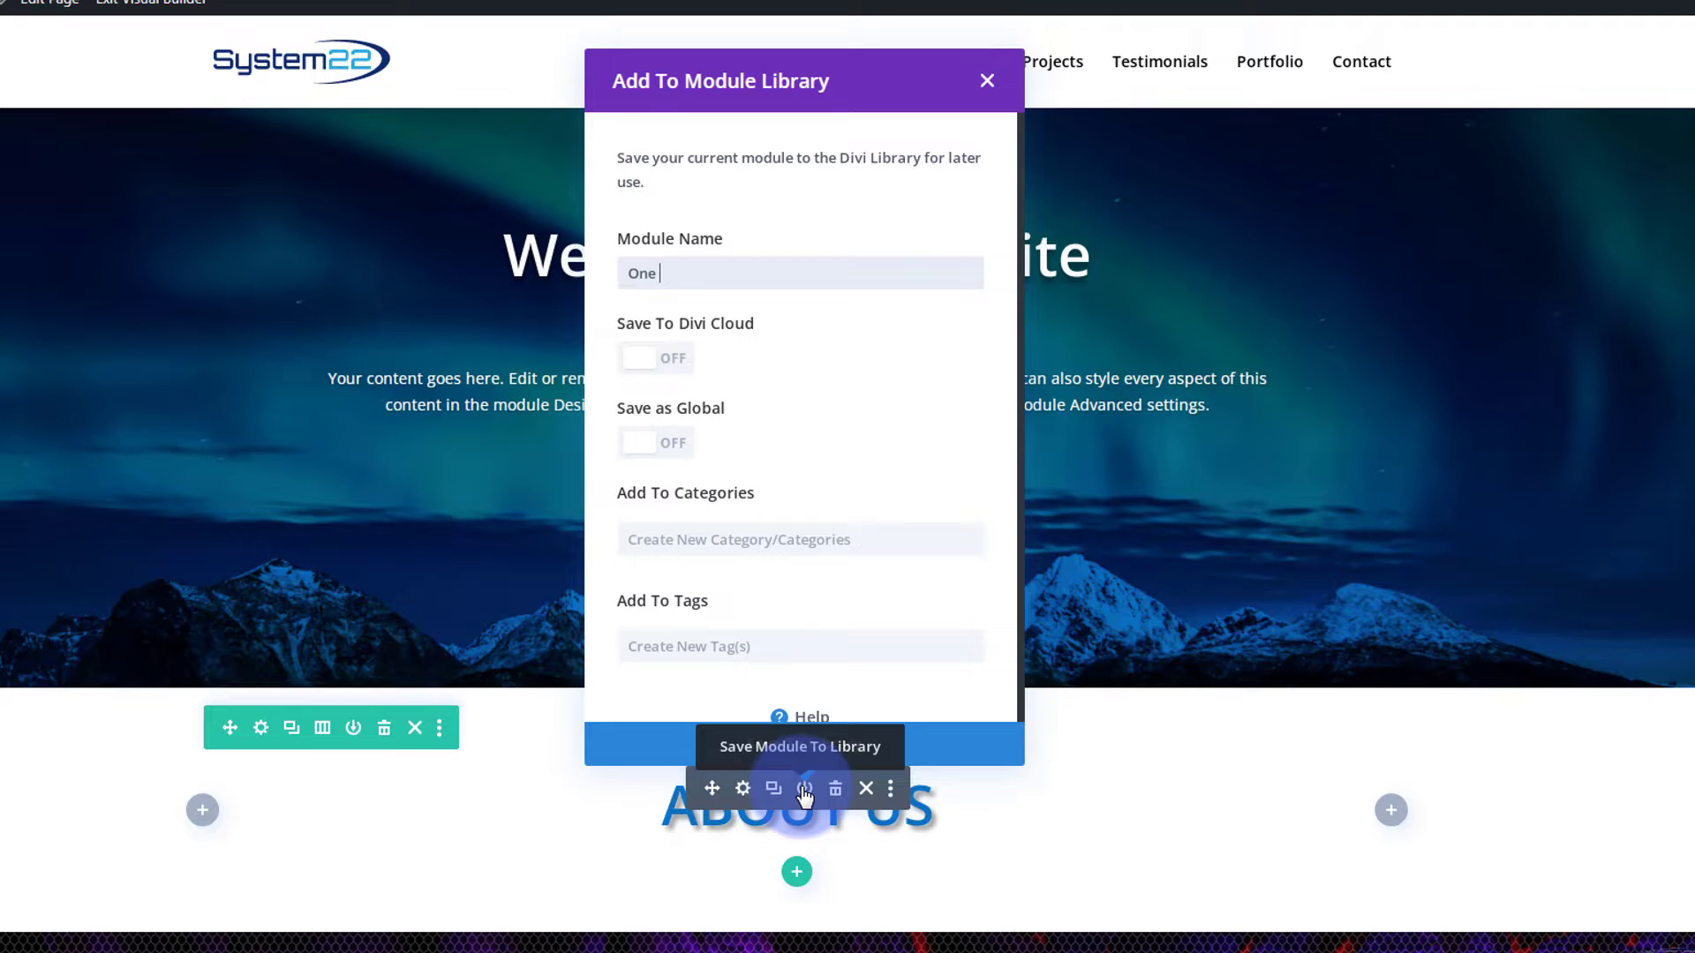
{"action": "type", "text": "Page Title"}
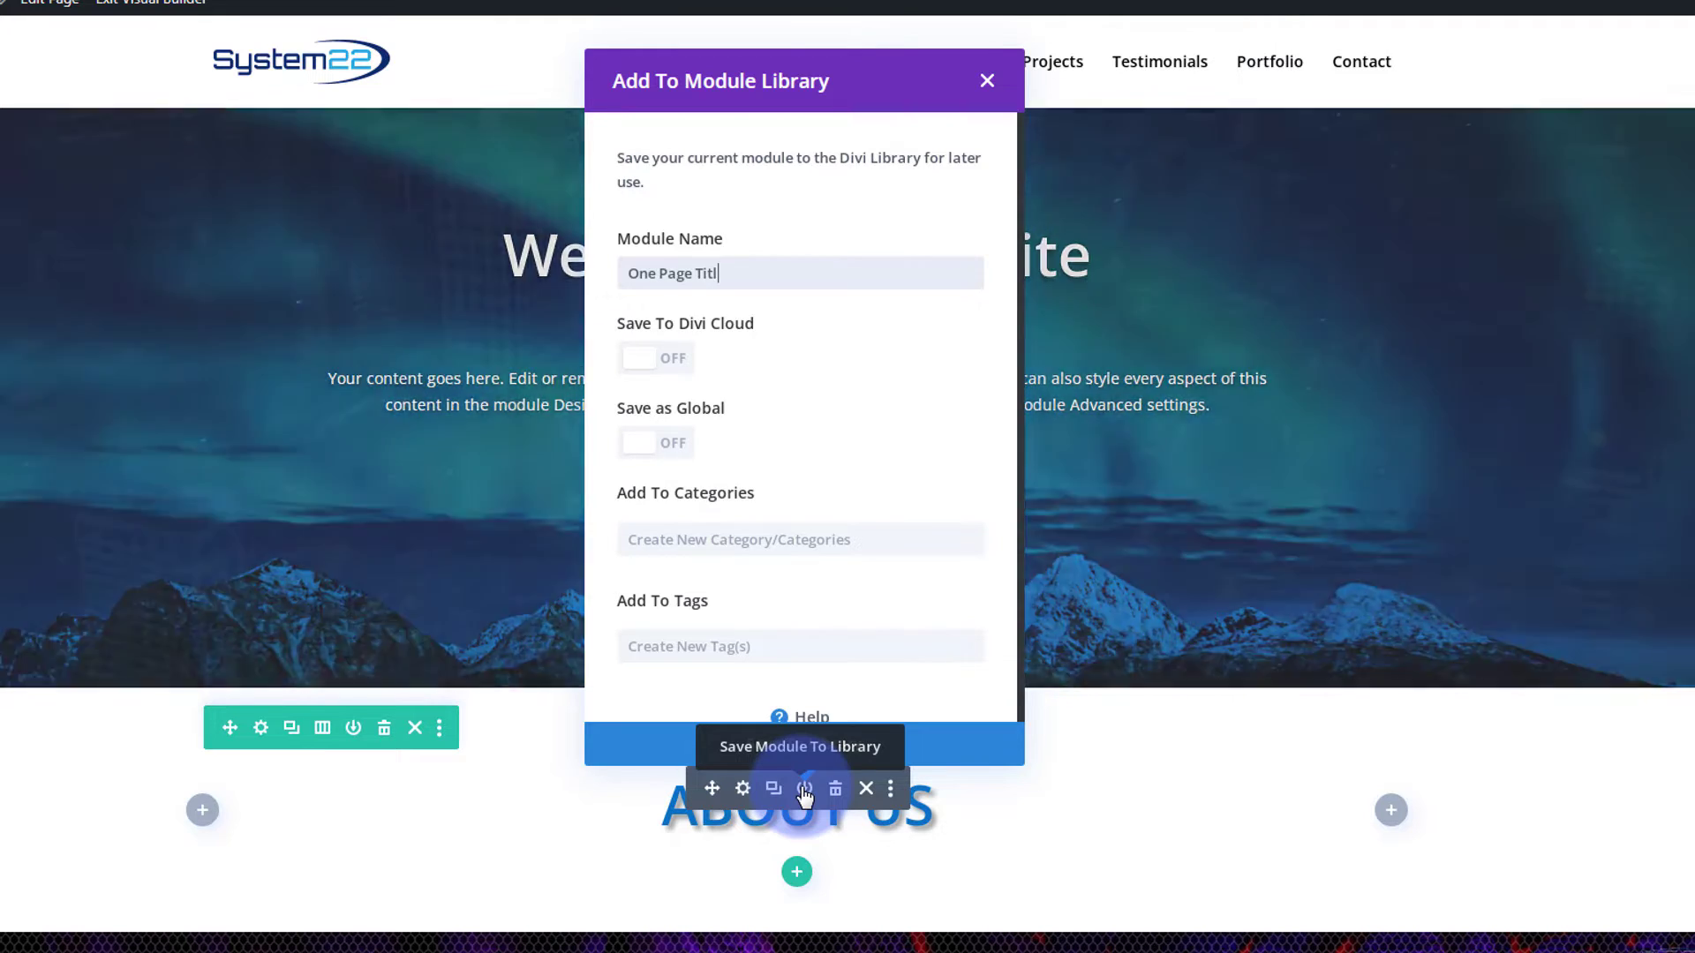
{"action": "left_click", "coordinate": [817, 740]}
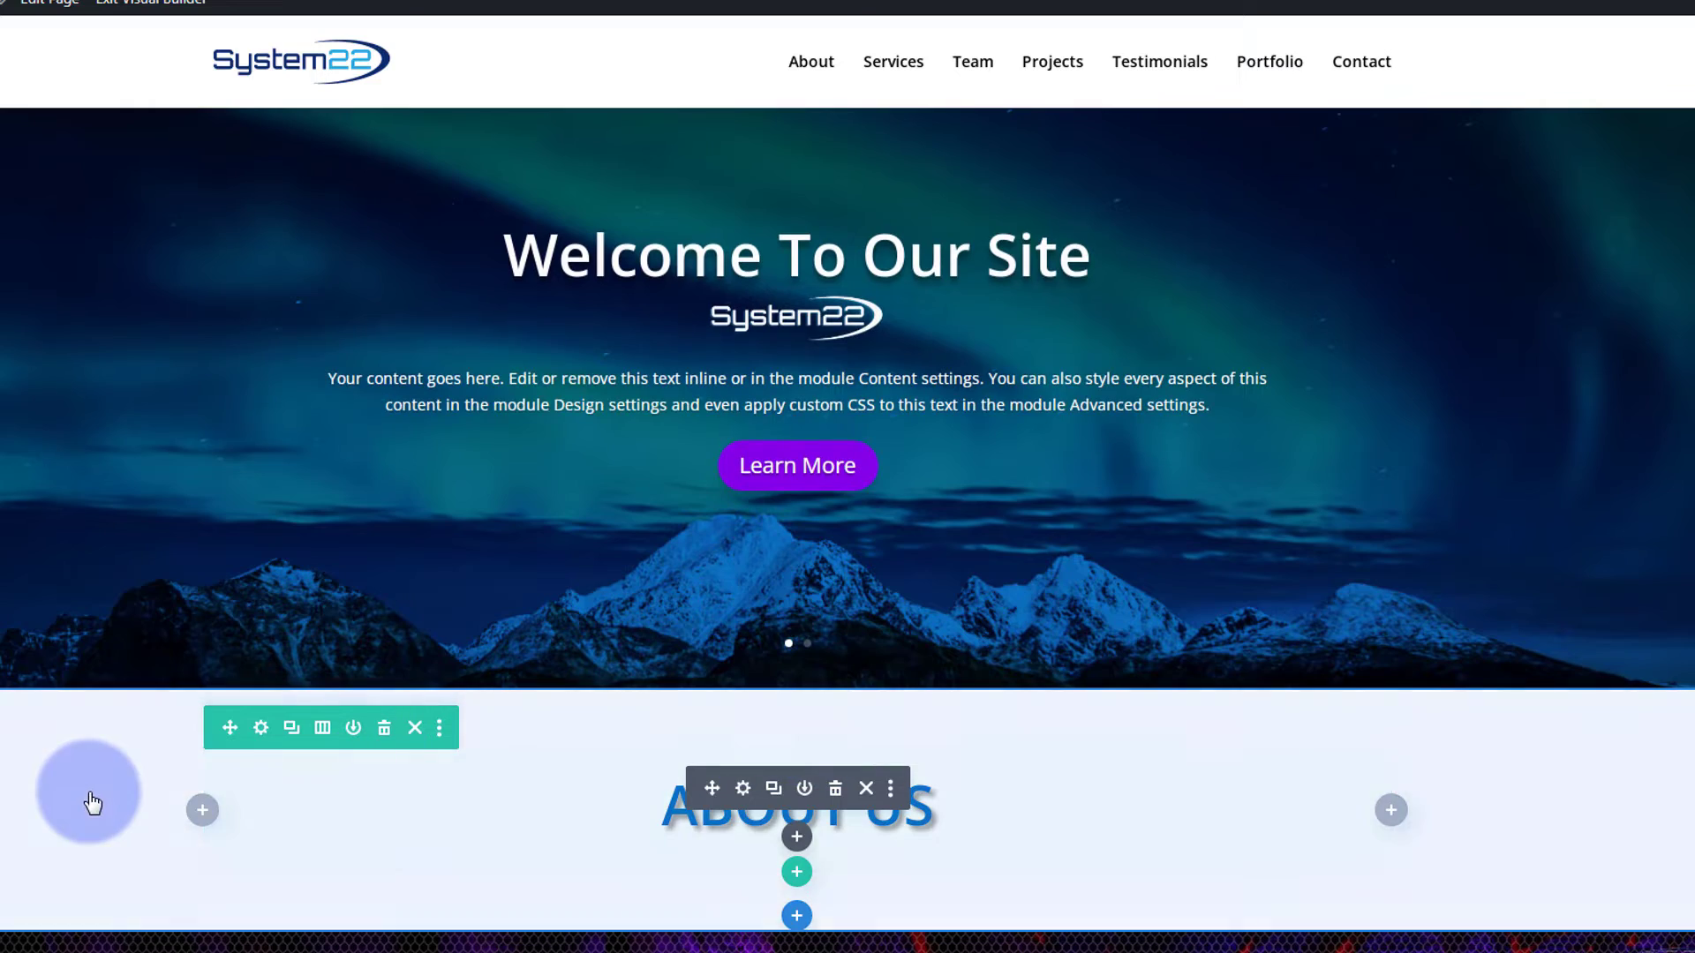
{"action": "scroll", "coordinate": [86, 798], "scroll_direction": "down", "scroll_amount": 1}
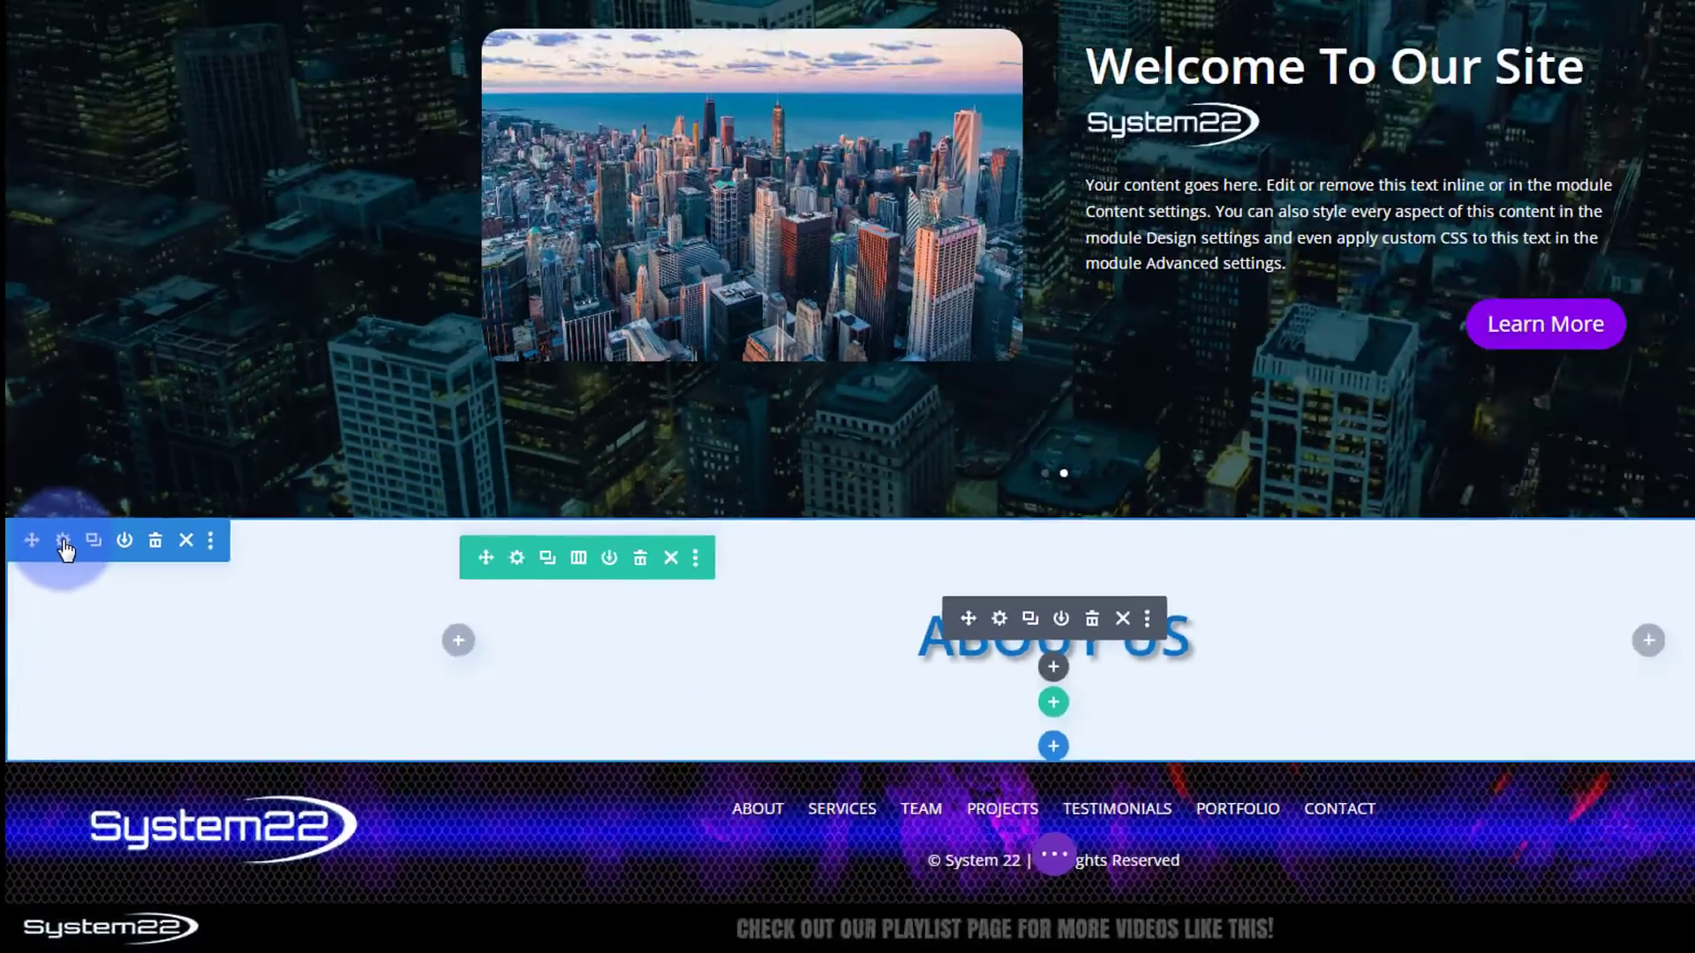
{"action": "left_click", "coordinate": [131, 102]}
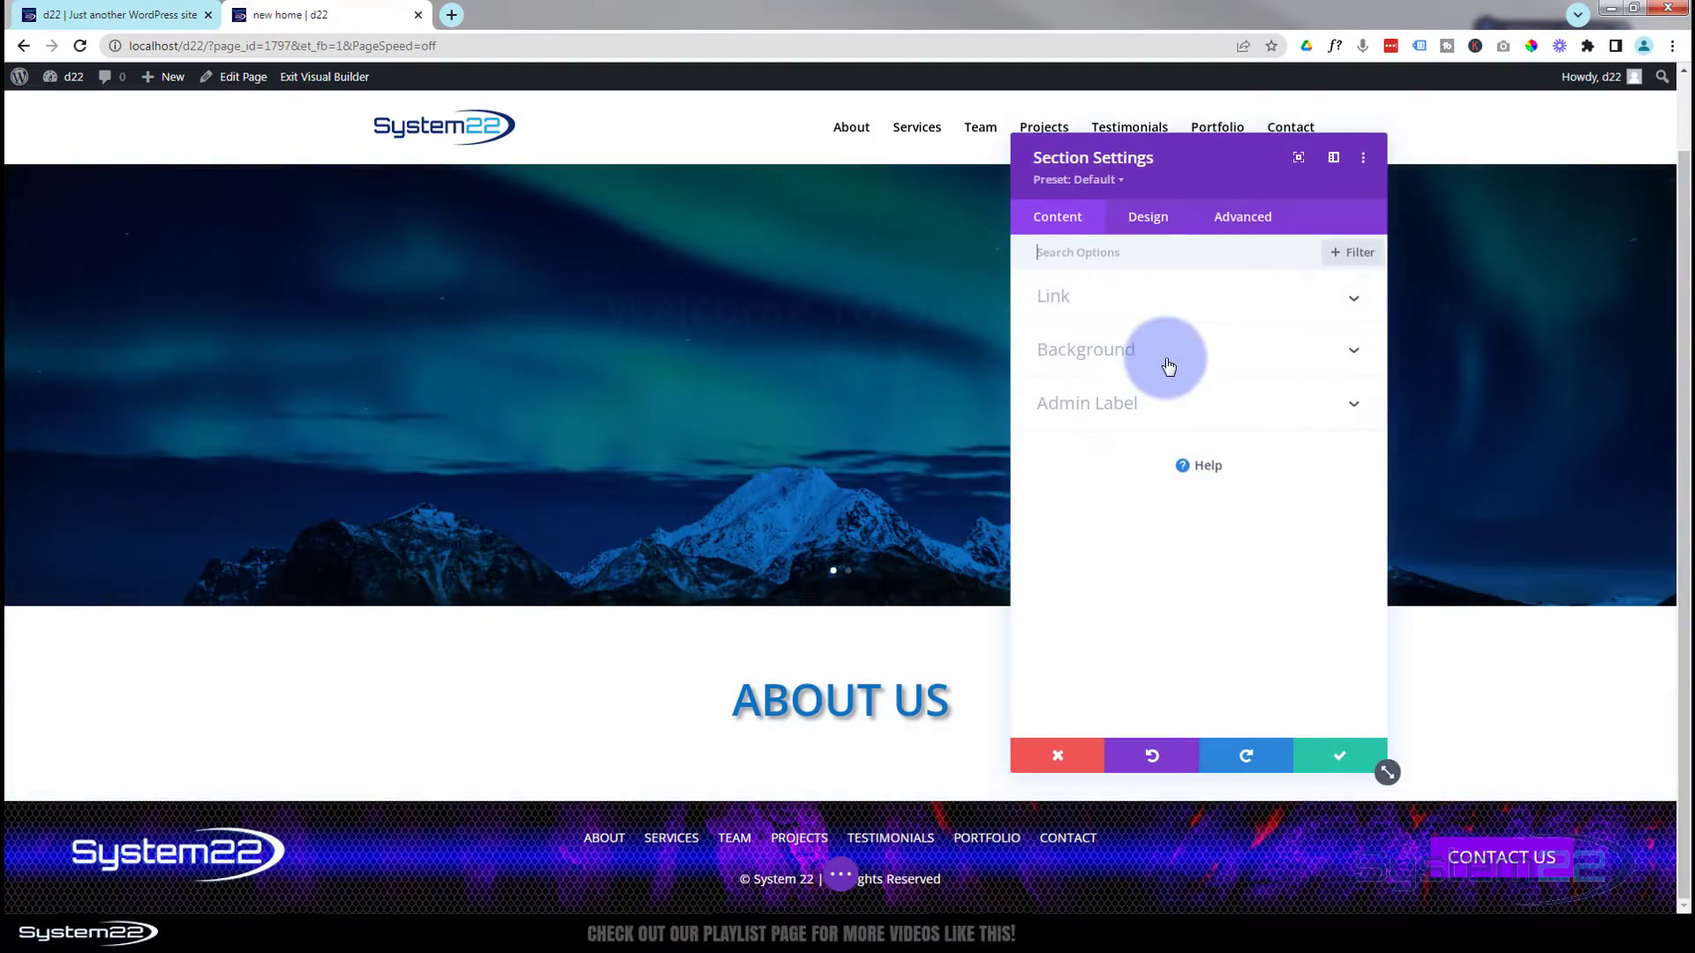
{"action": "left_click", "coordinate": [1165, 363]}
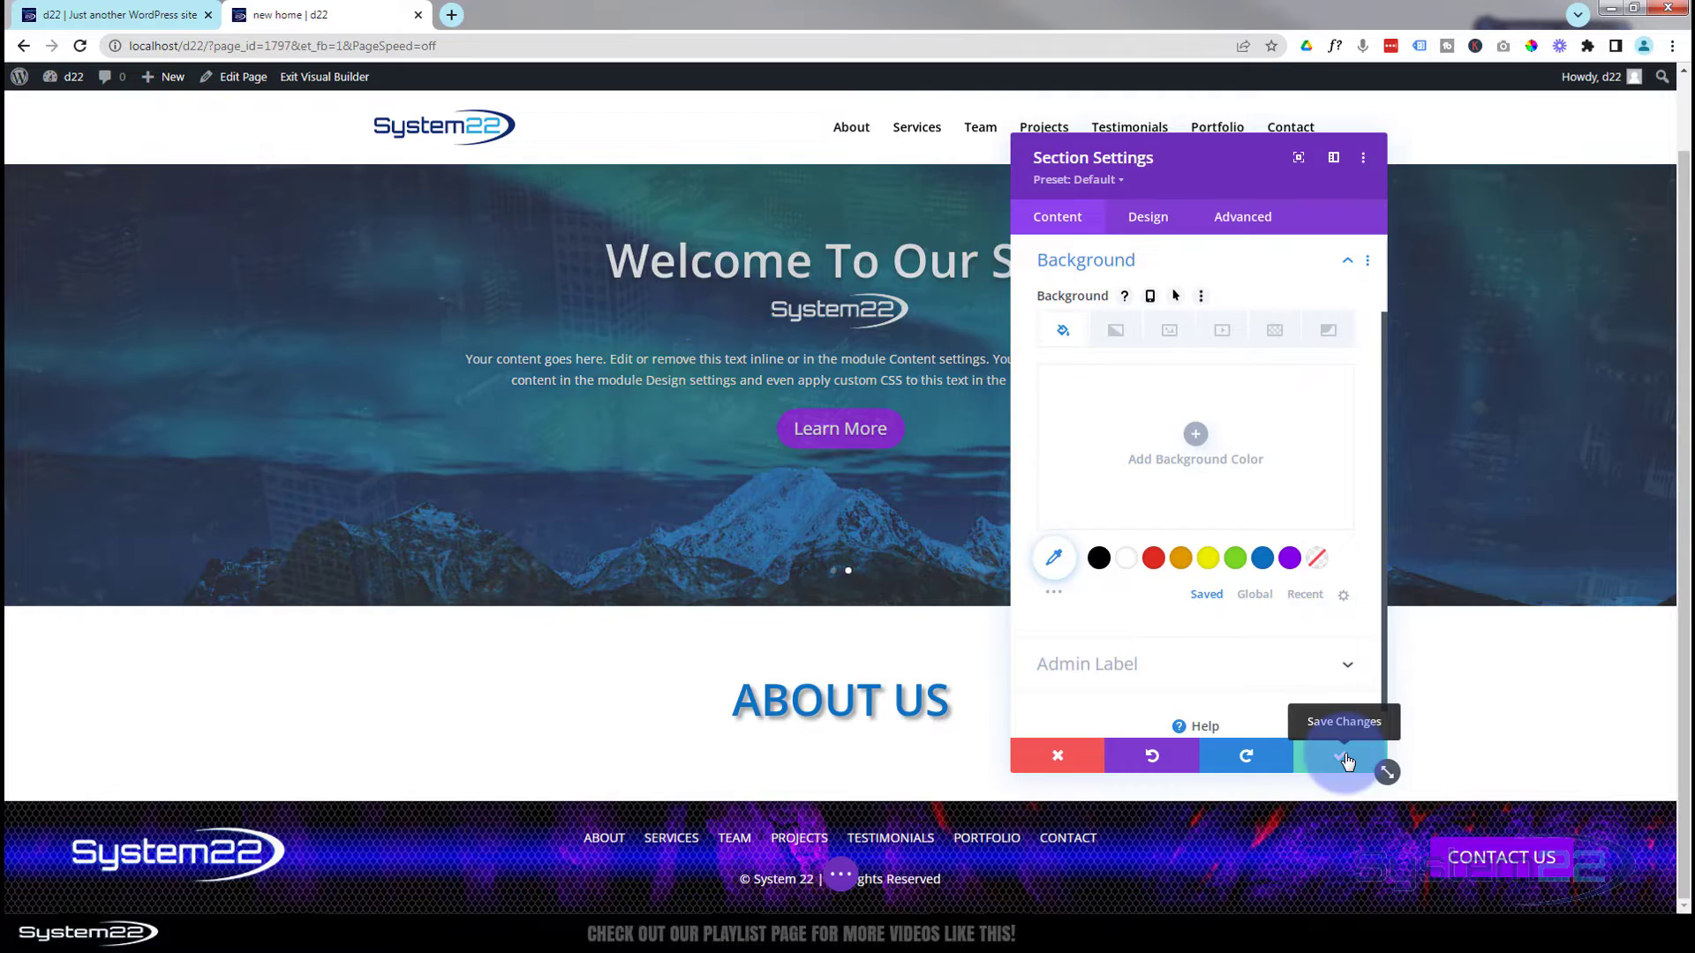
{"action": "left_click", "coordinate": [1342, 761]}
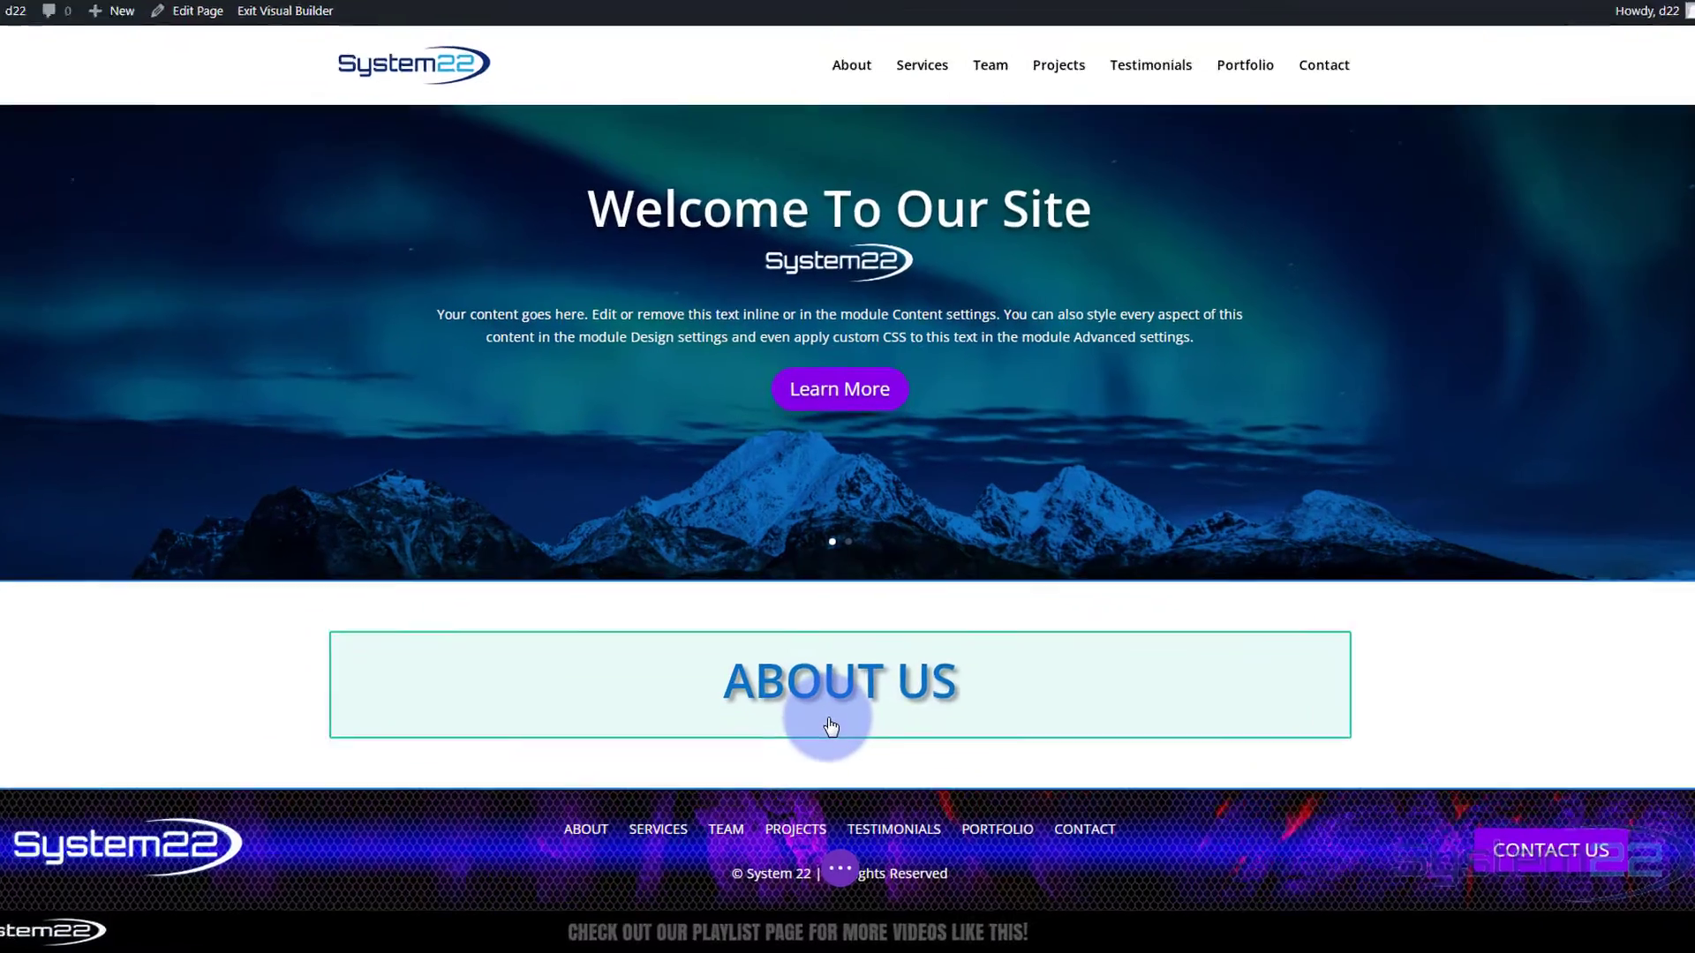
Step: Insert a two-column row under ABOUT US with an Image module in the left column
{"action": "mouse_move", "coordinate": [828, 774]}
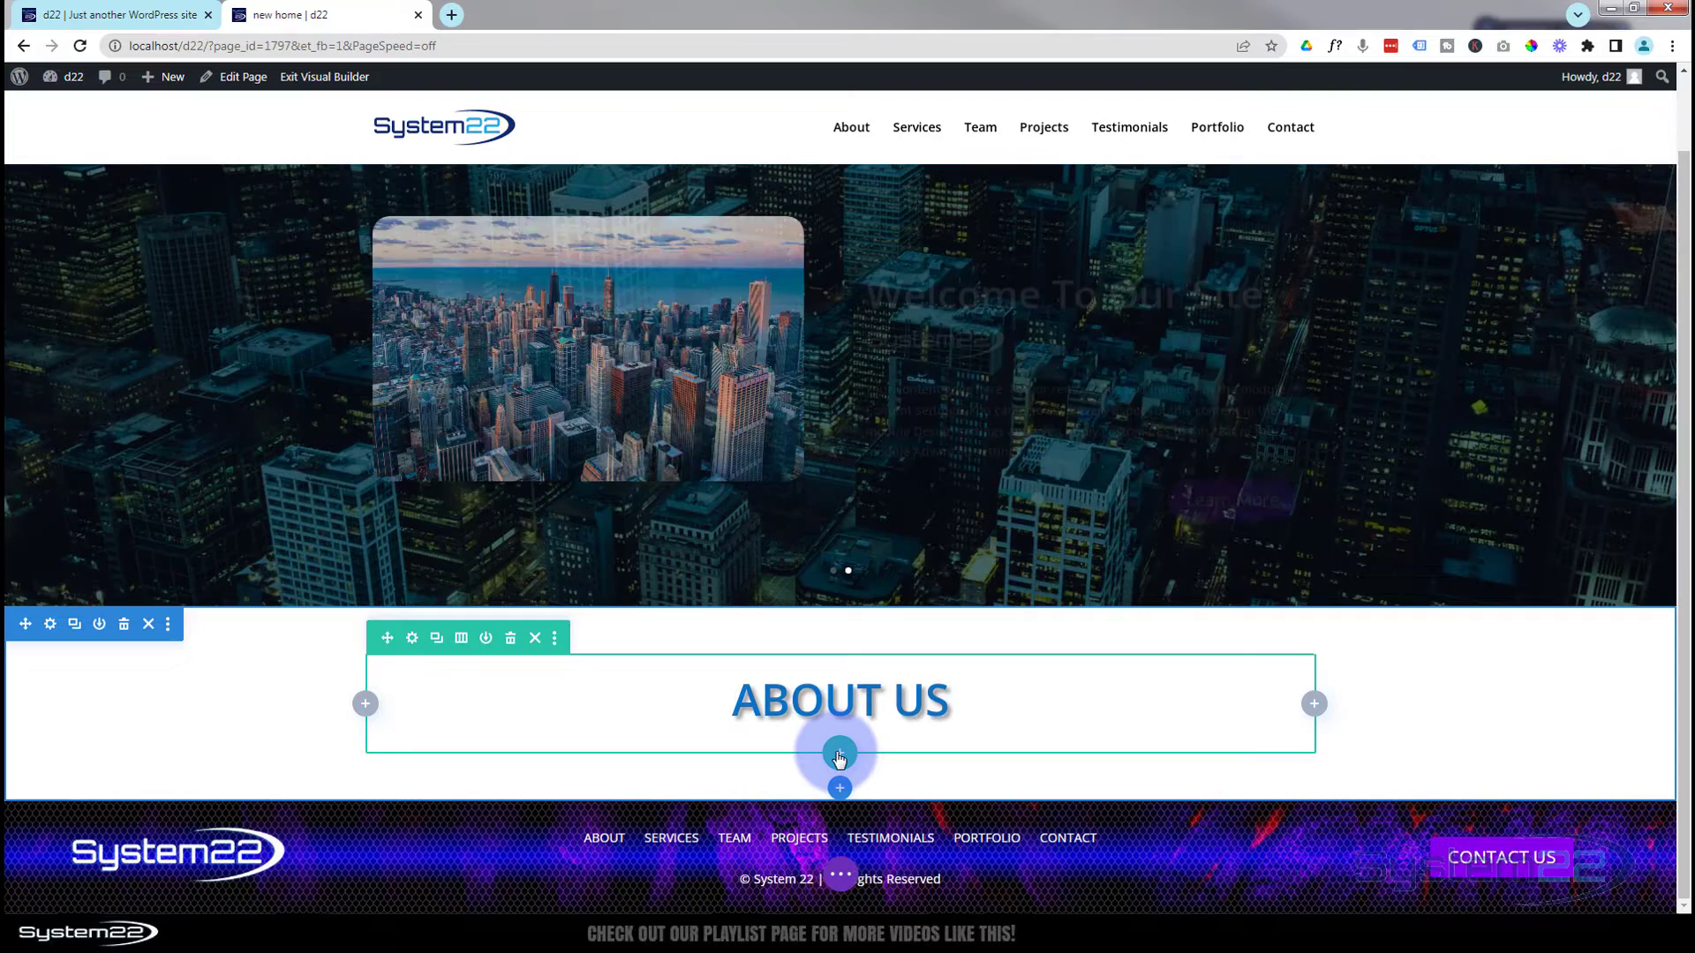
{"action": "left_click", "coordinate": [838, 756]}
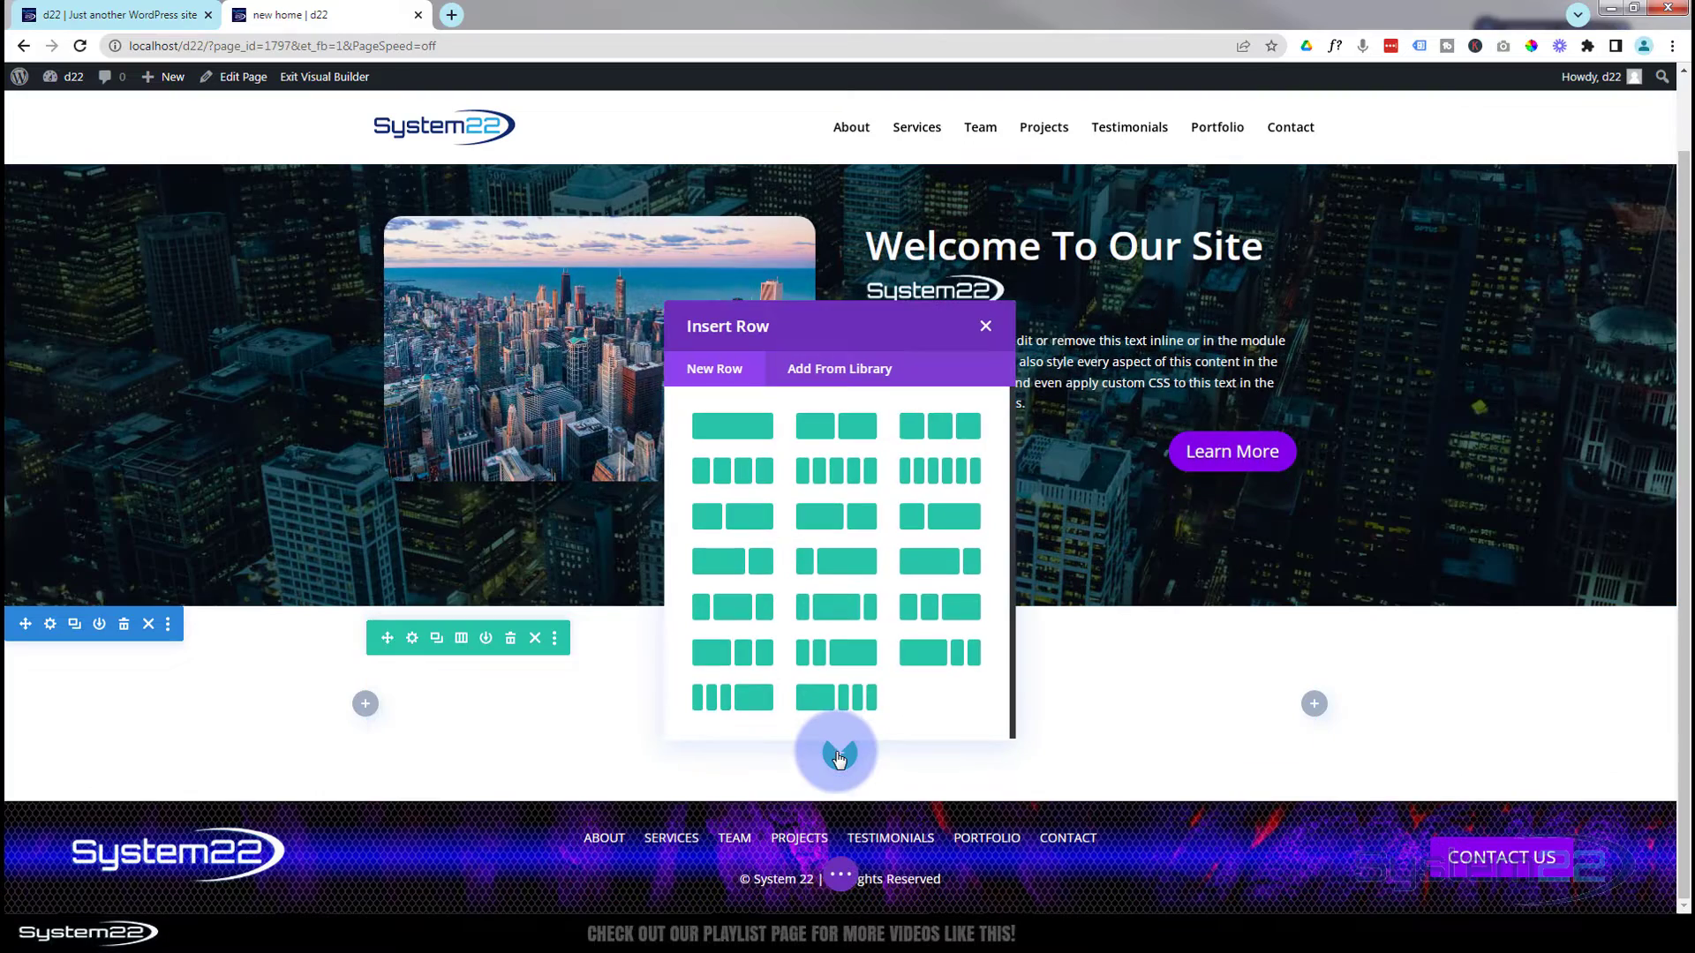
{"action": "left_click", "coordinate": [861, 435]}
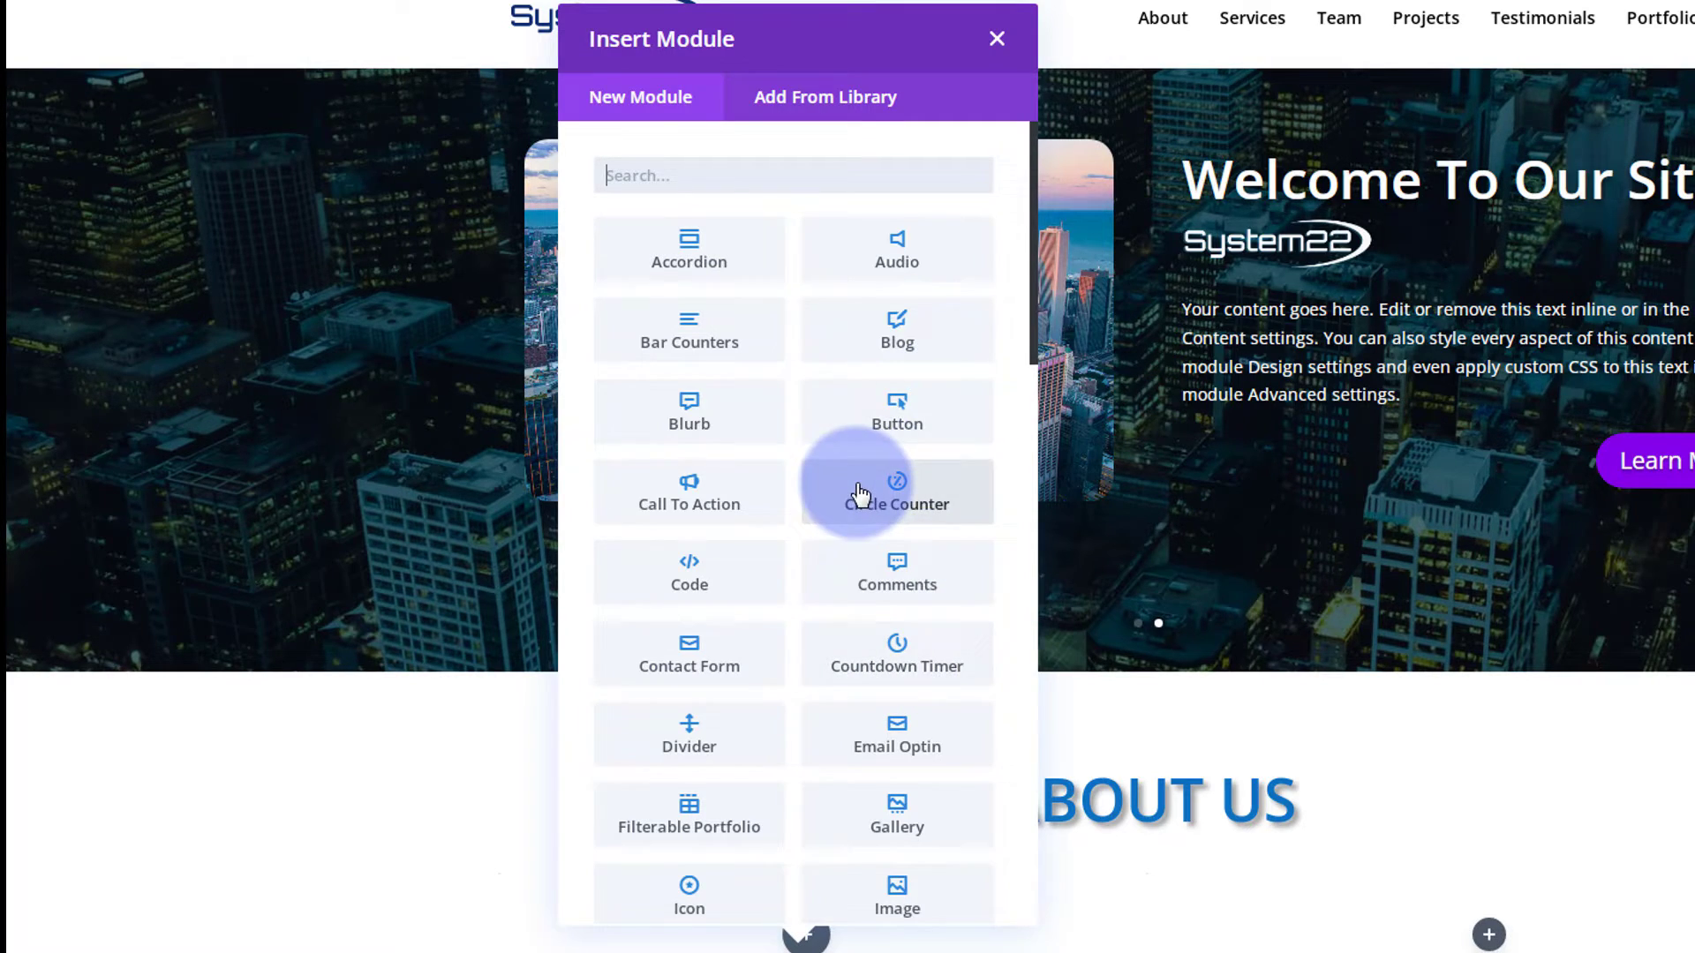
{"action": "scroll", "coordinate": [861, 495], "scroll_direction": "down", "scroll_amount": 5}
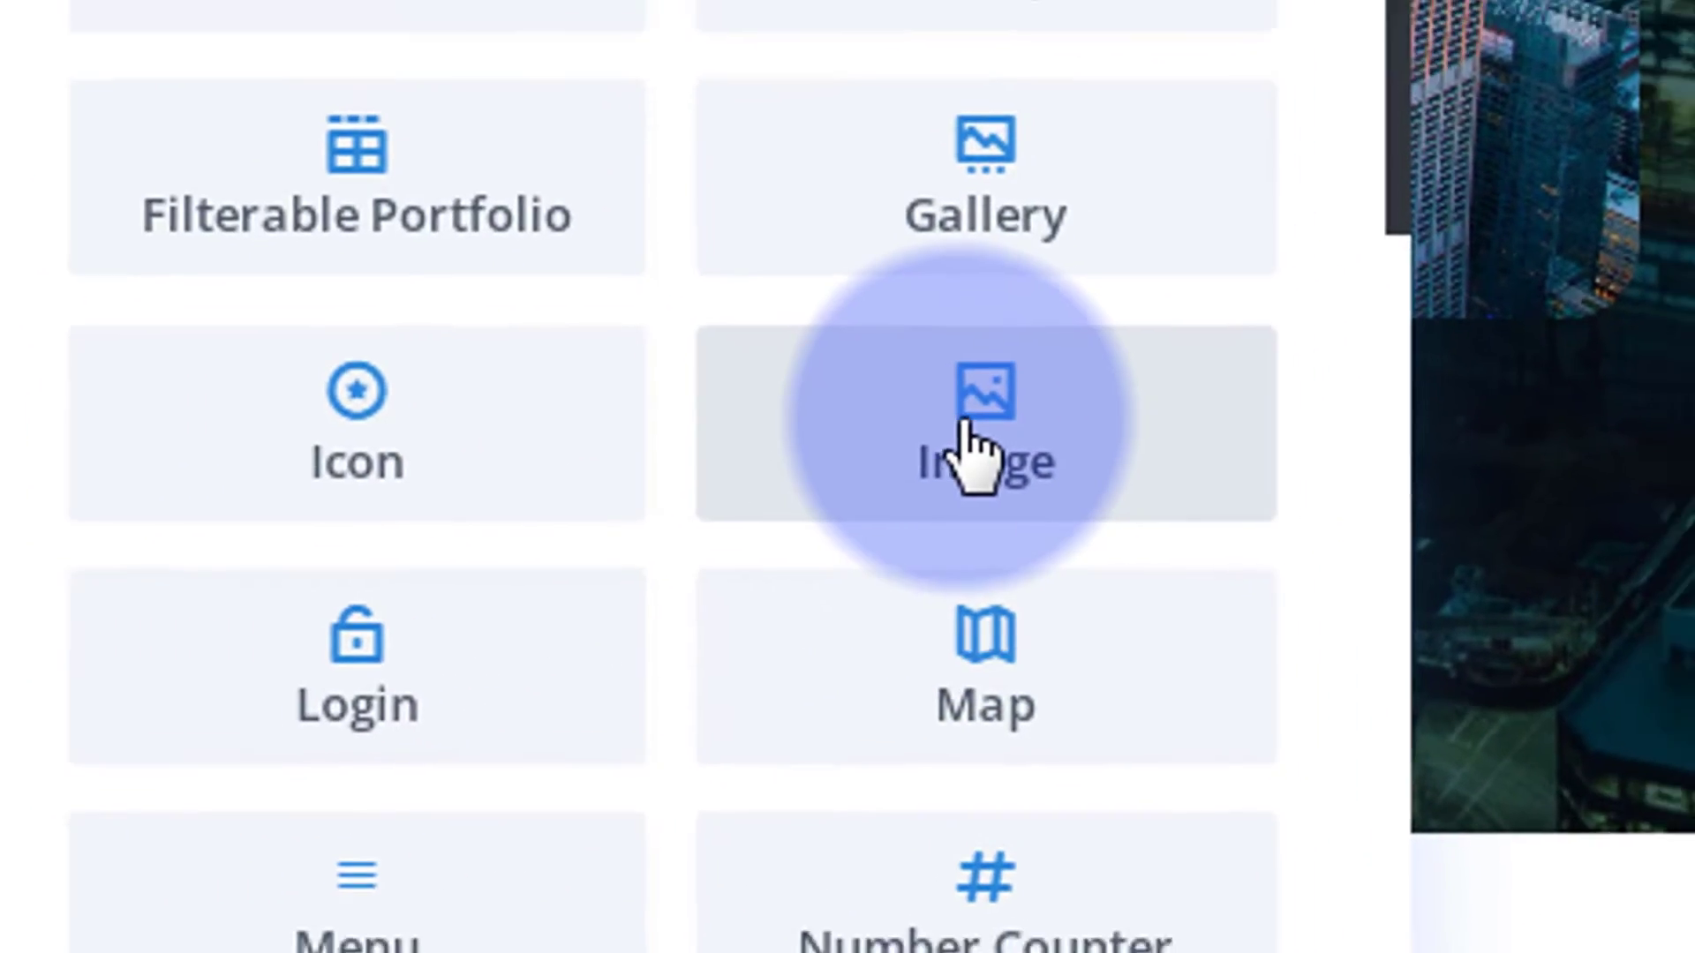
{"action": "left_click", "coordinate": [969, 425]}
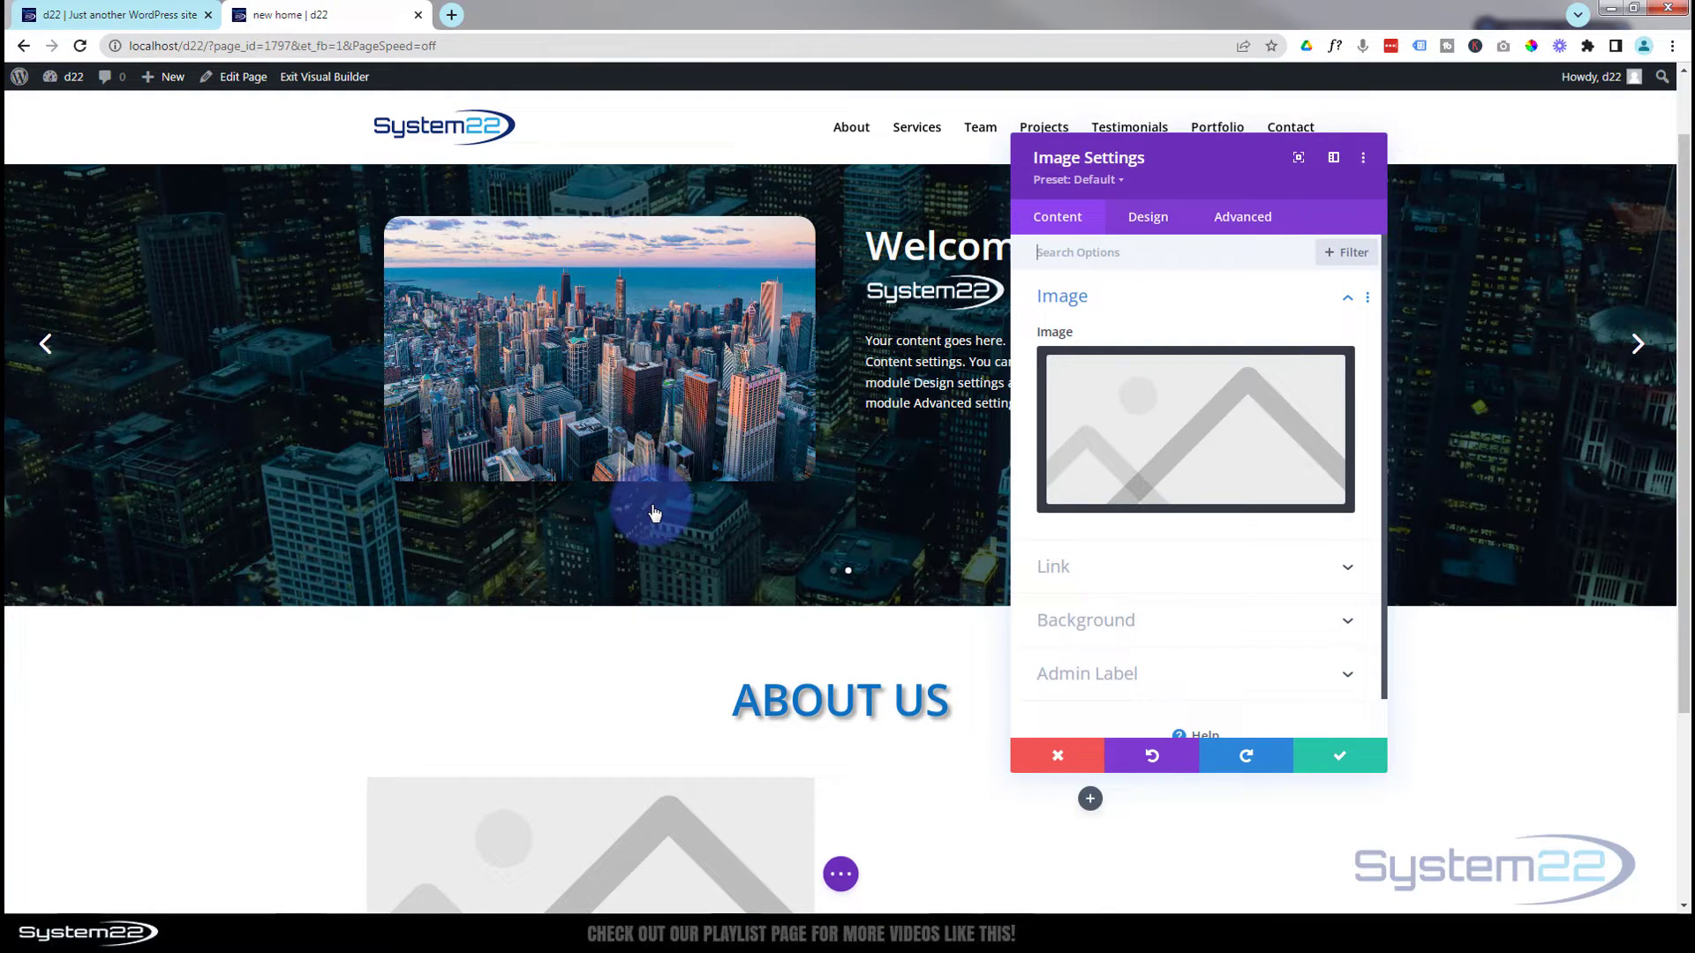
Step: Place the white-blazer portrait pexels-jeff-denlea-3714743.jpg from the Media Library into the Image module
{"action": "left_click", "coordinate": [1151, 431]}
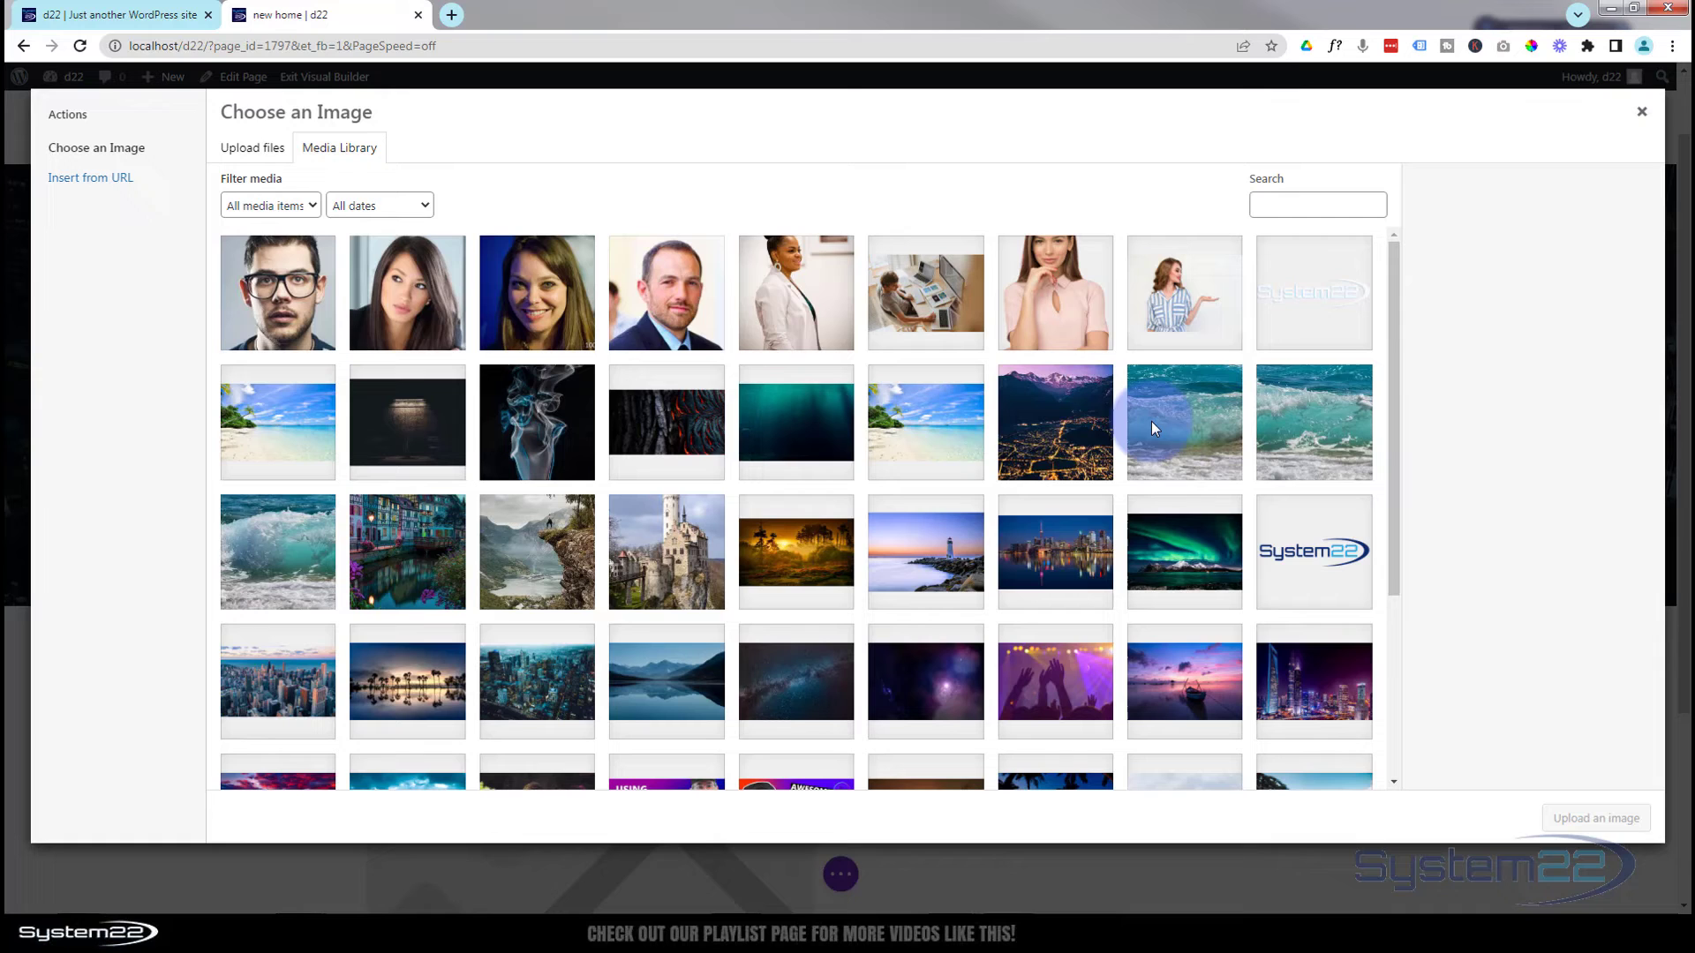
{"action": "left_click", "coordinate": [795, 305]}
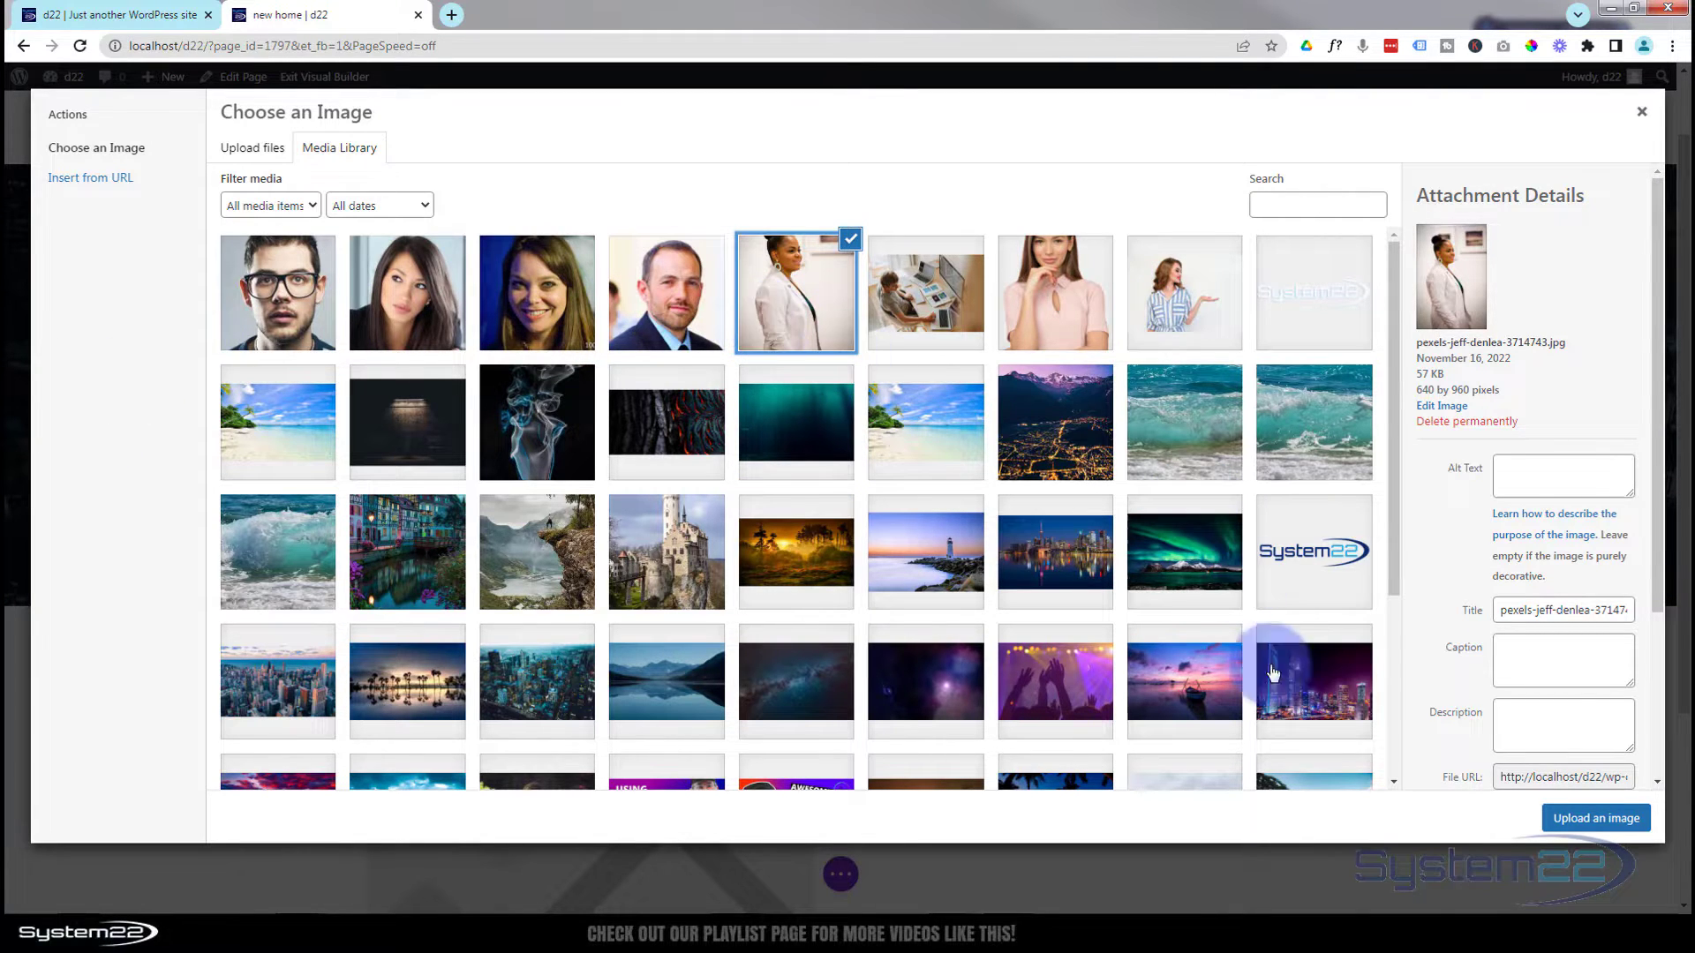
{"action": "left_click", "coordinate": [1619, 819]}
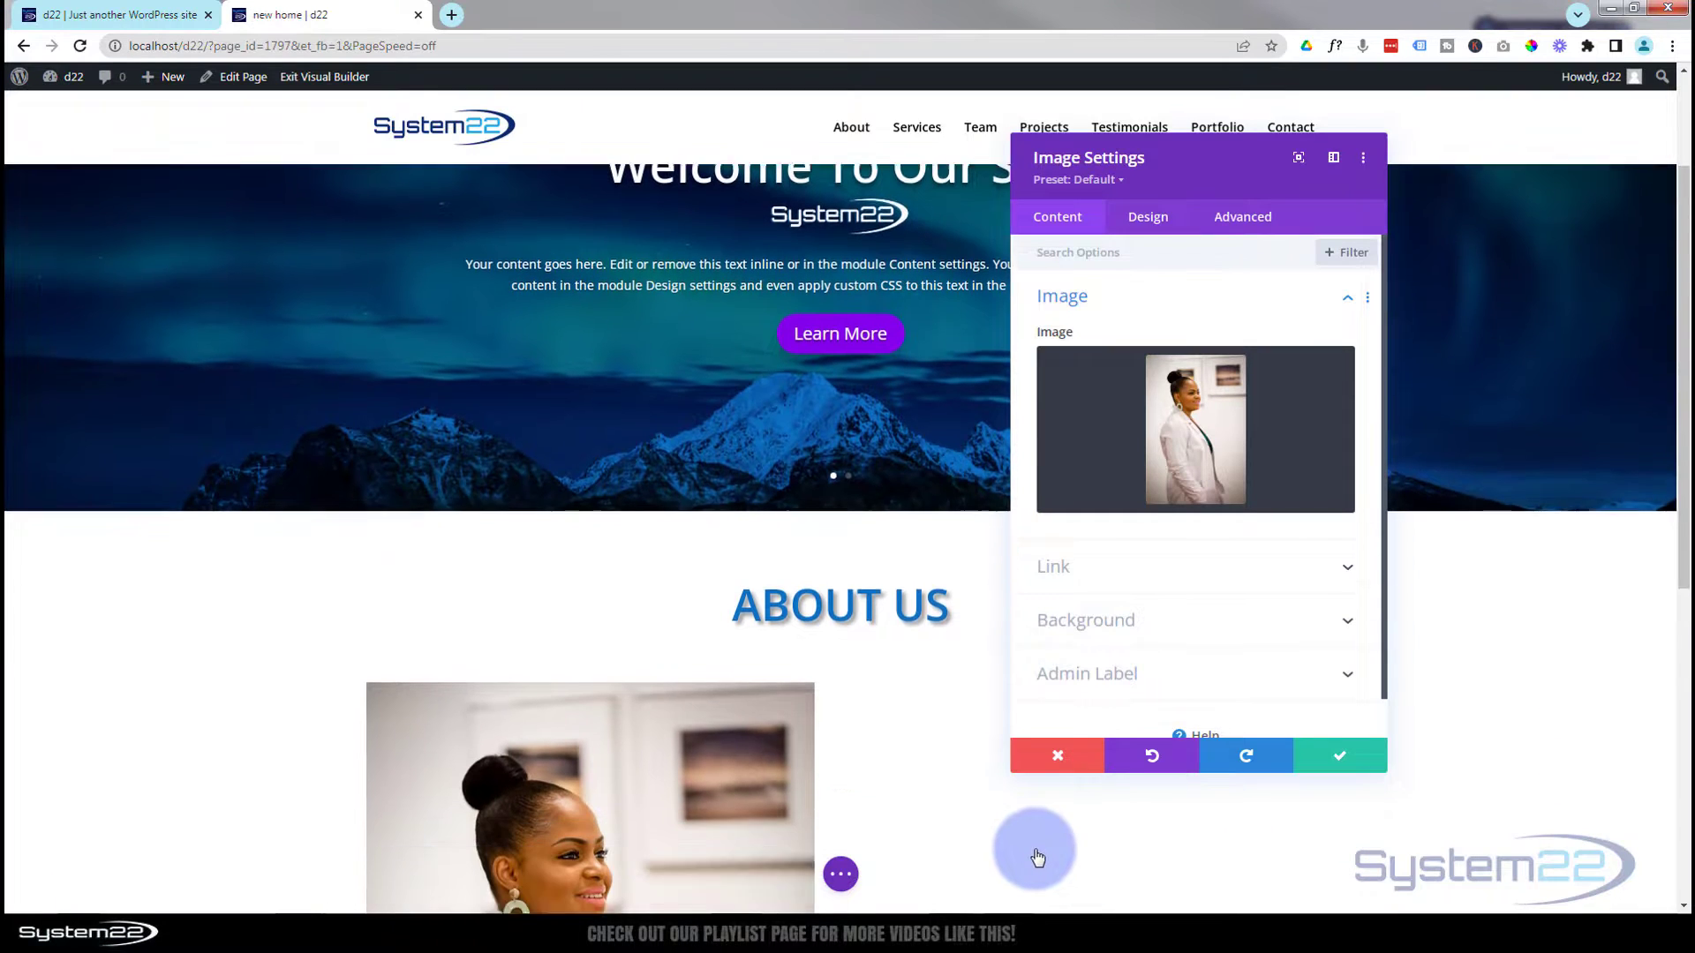
{"action": "scroll", "coordinate": [1037, 858], "scroll_direction": "down", "scroll_amount": 4}
{"action": "scroll", "coordinate": [1039, 858], "scroll_direction": "down", "scroll_amount": 1}
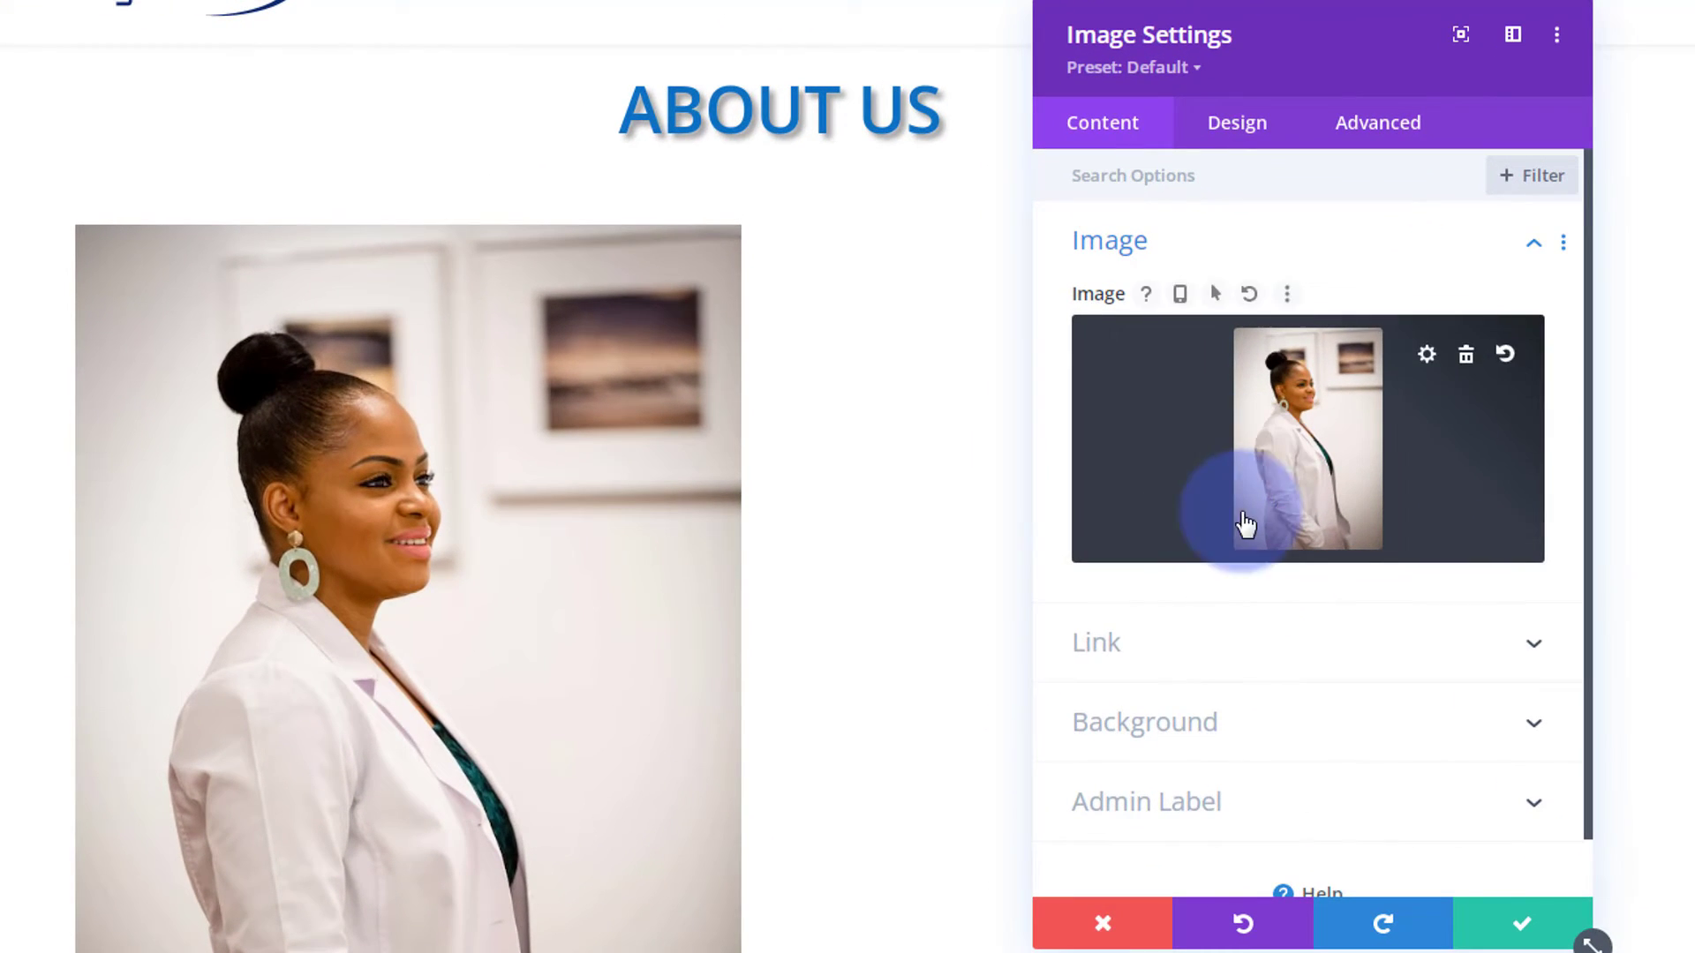
Step: Link the portrait to '#' in the same window with lightbox off, then close Image settings
{"action": "left_click", "coordinate": [1329, 664]}
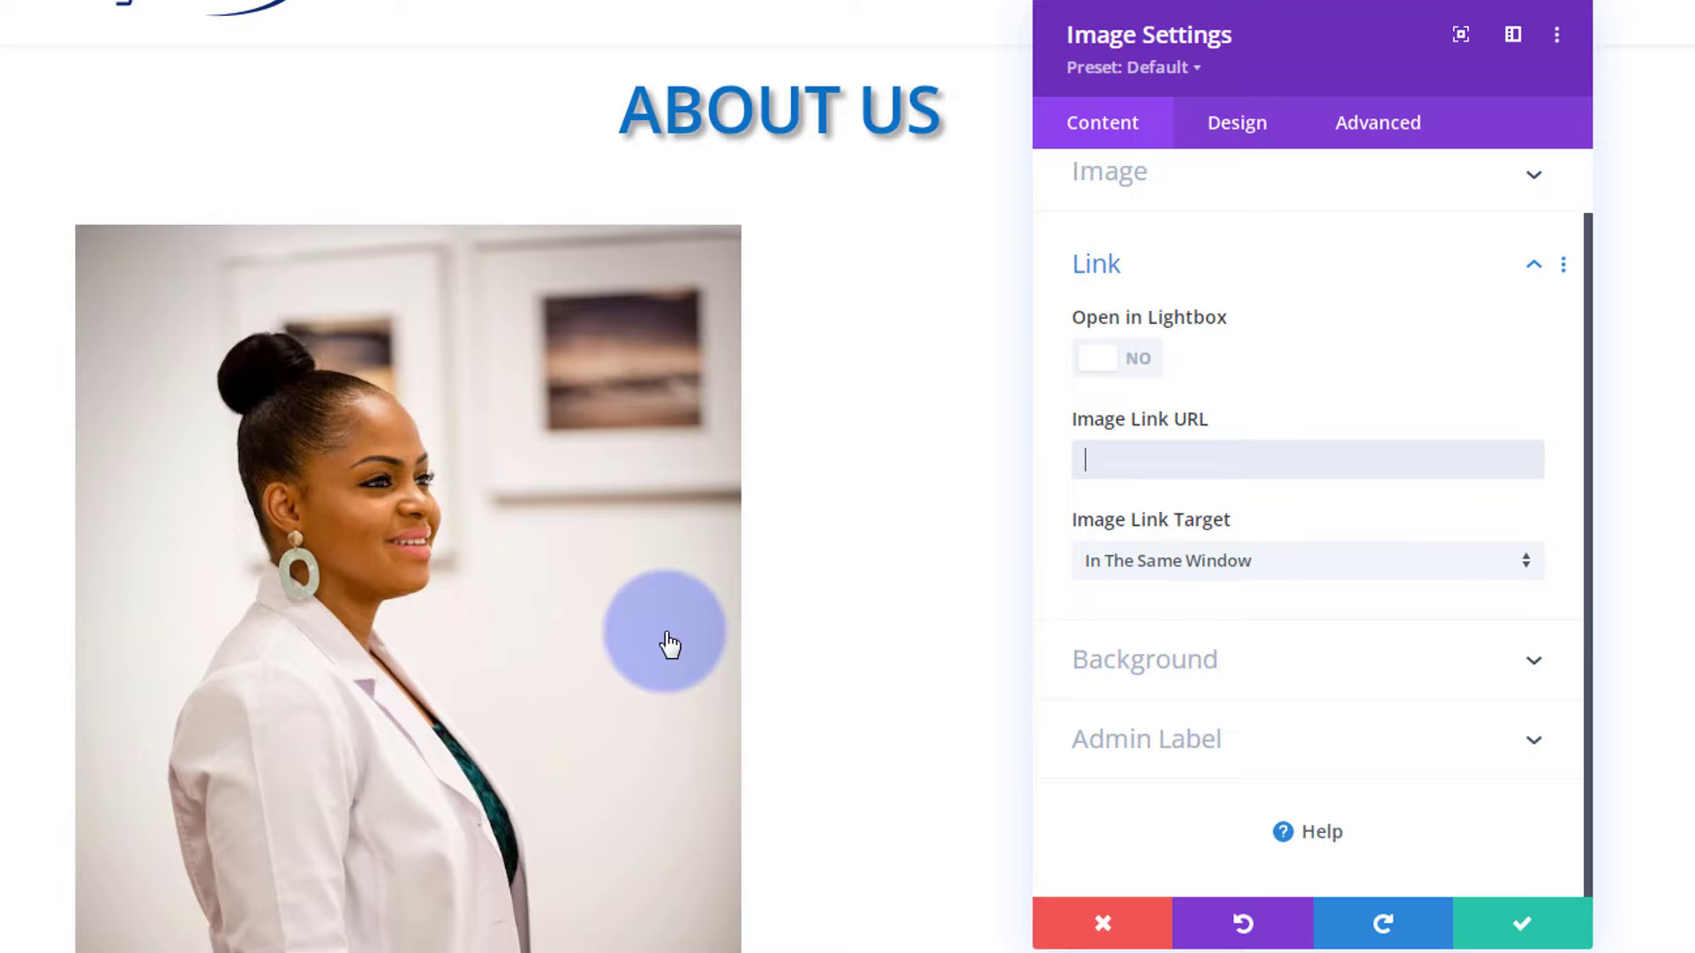
{"action": "left_click", "coordinate": [1286, 568]}
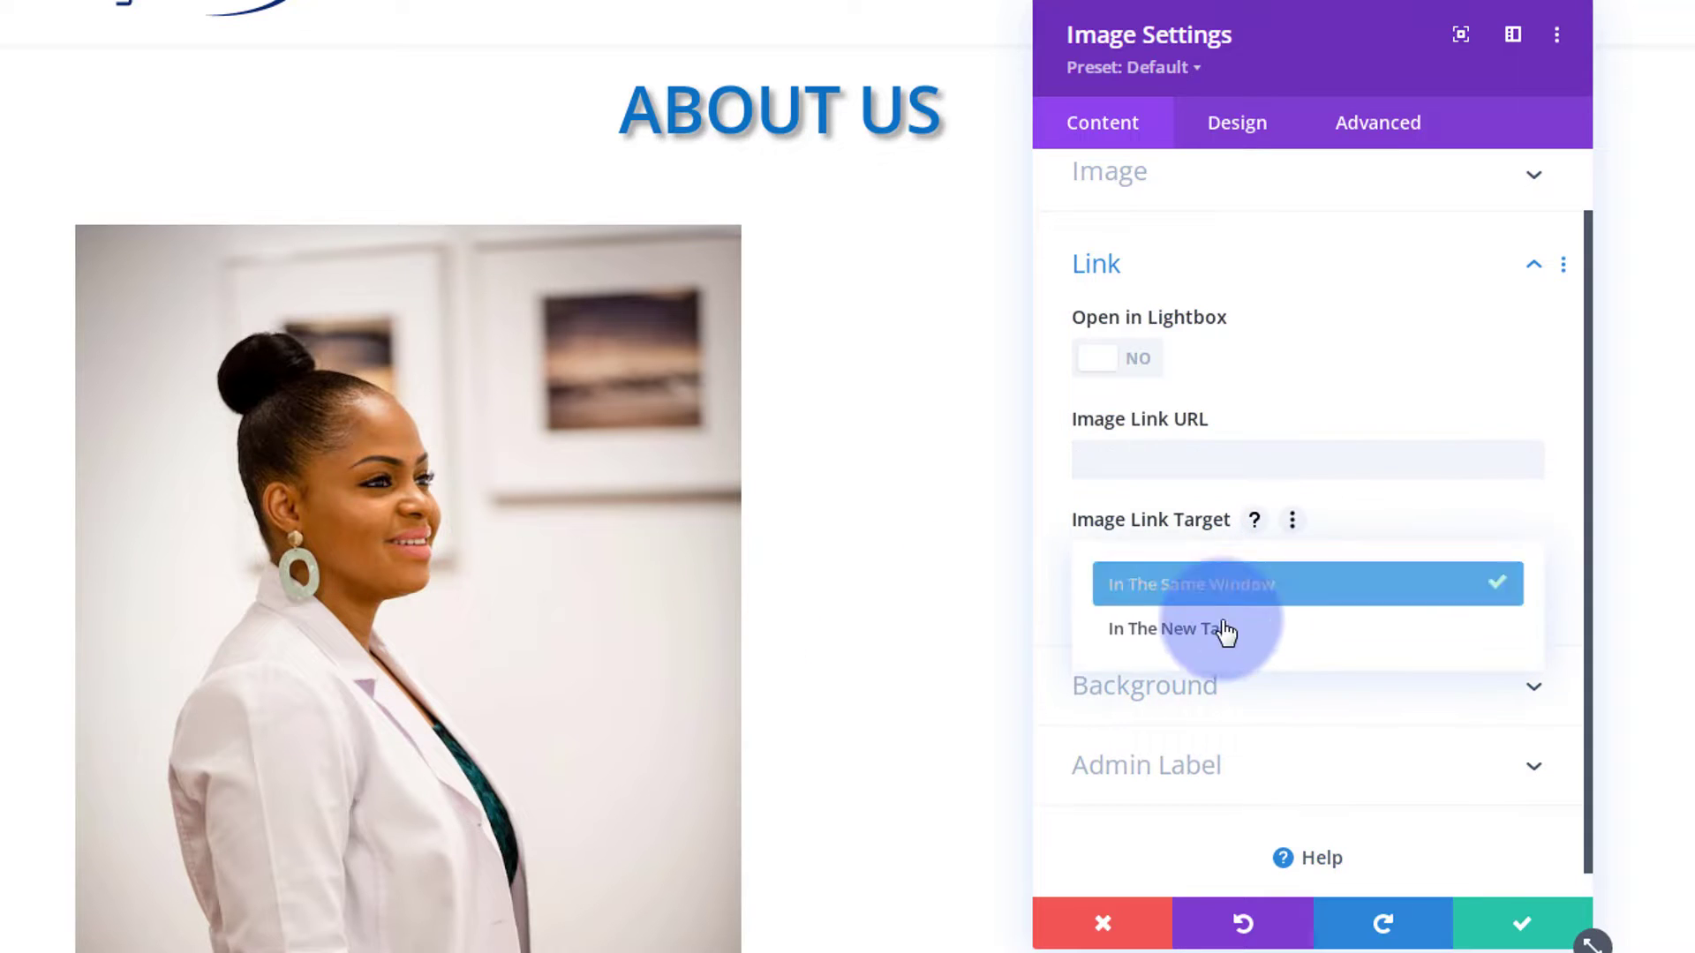
{"action": "left_click", "coordinate": [1053, 586]}
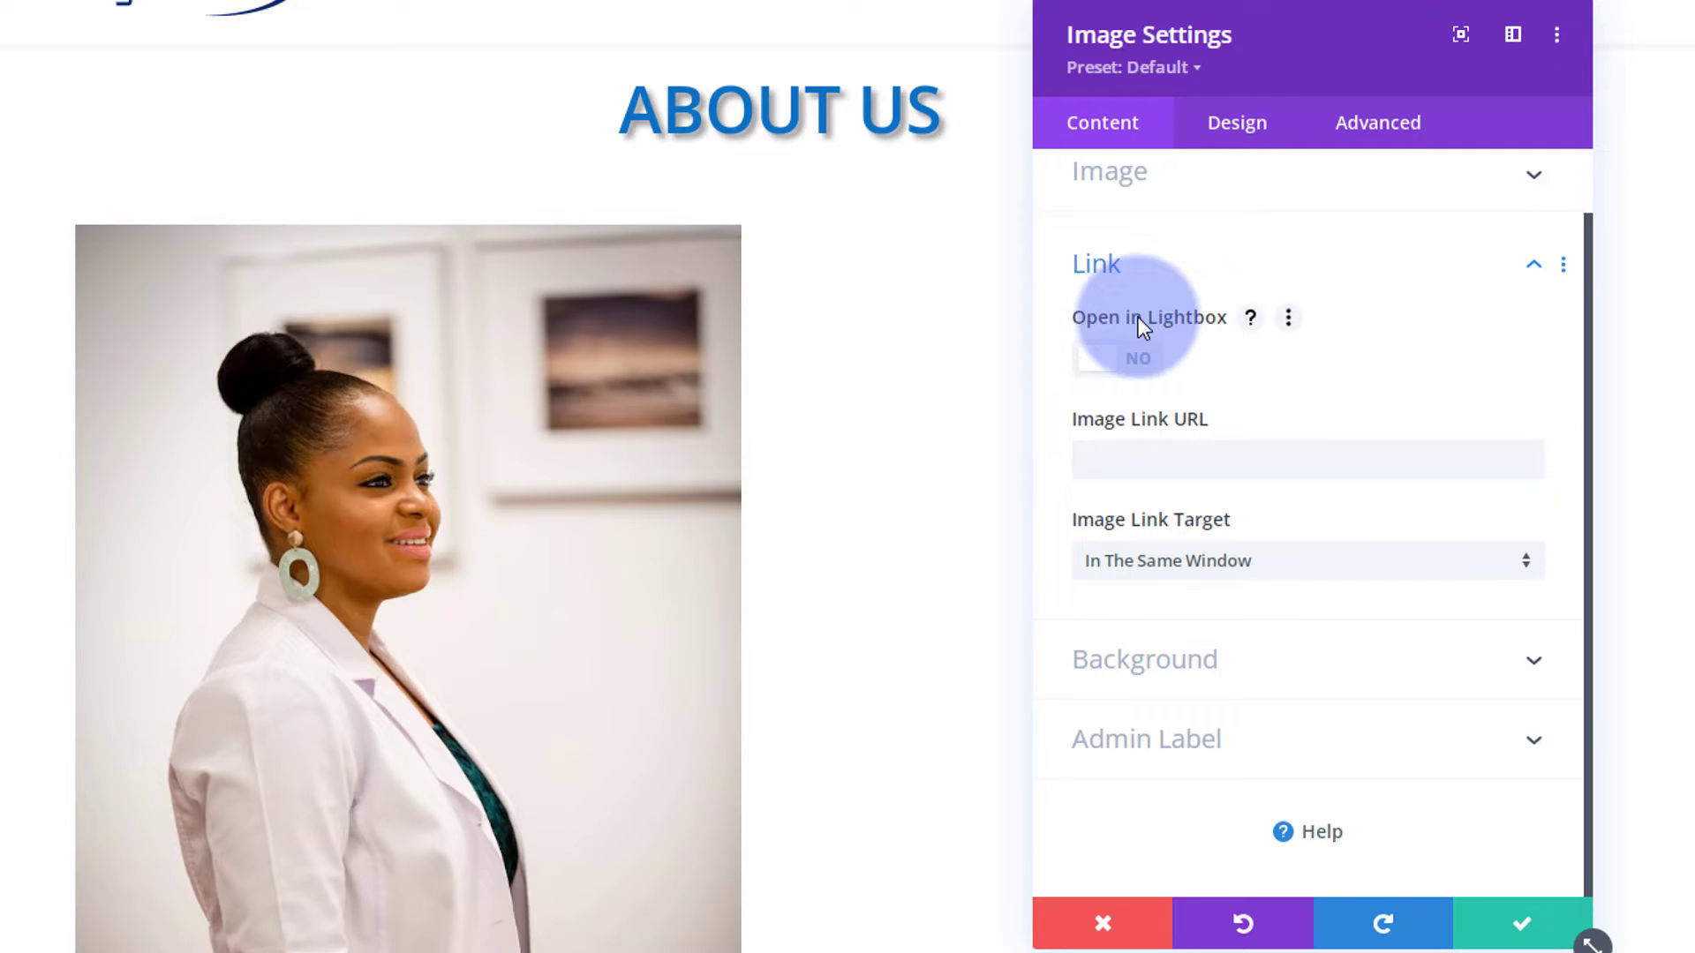
{"action": "left_click", "coordinate": [1141, 372]}
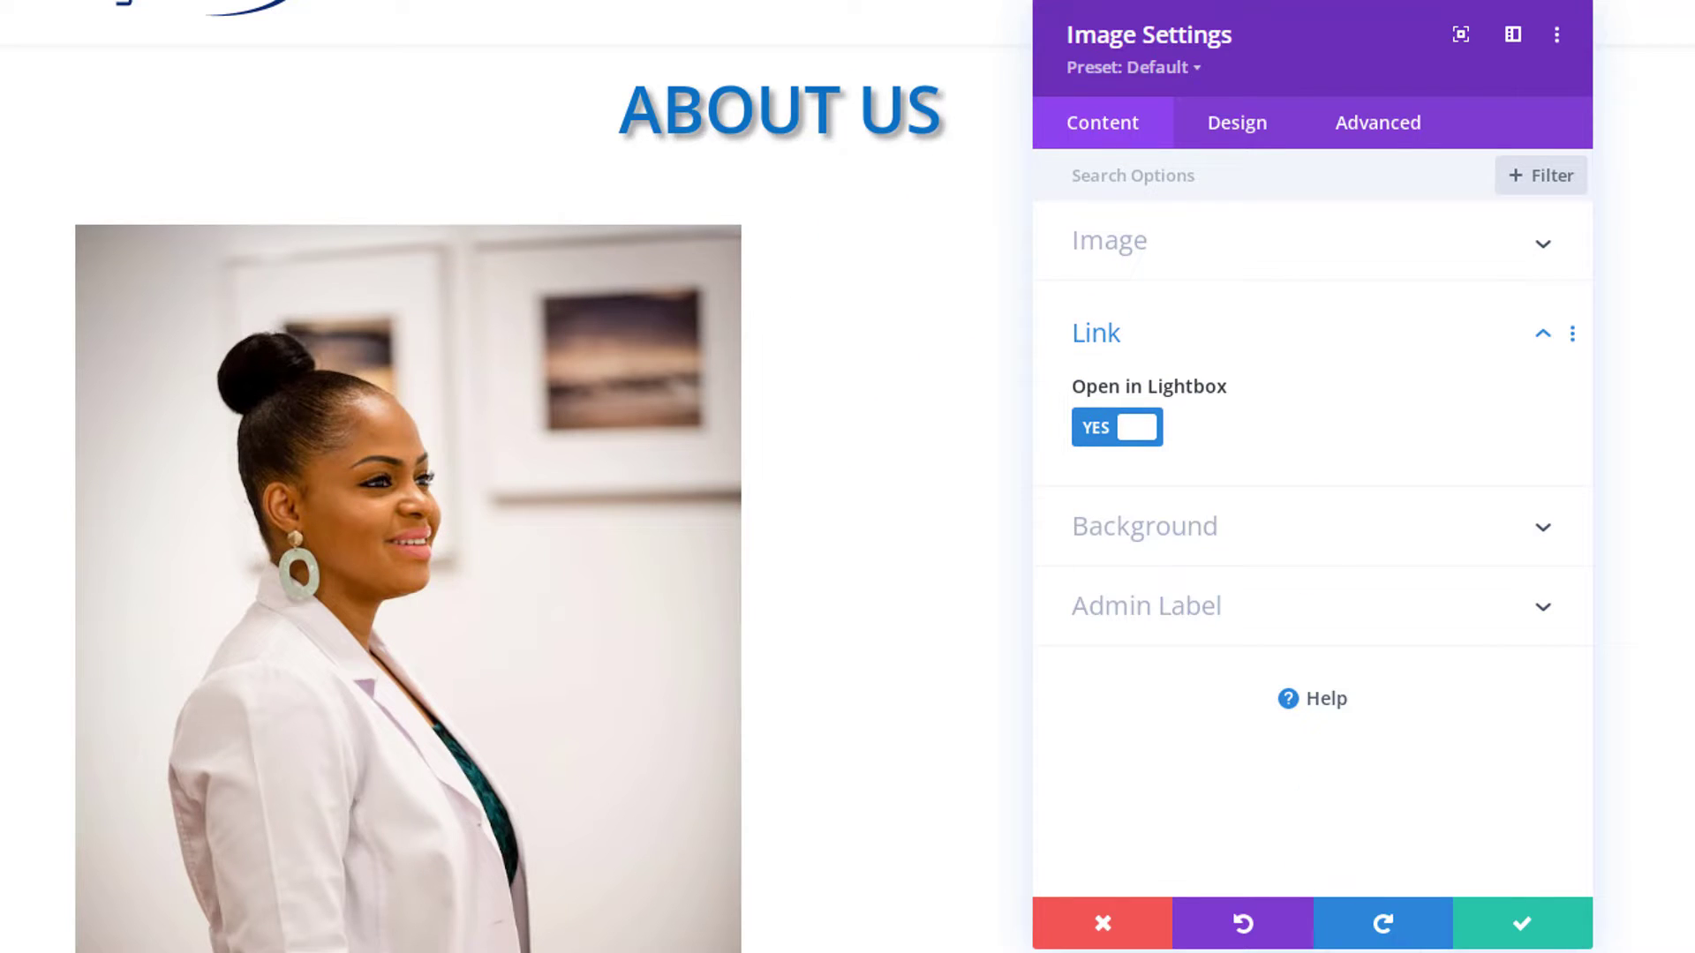
{"action": "left_click", "coordinate": [1104, 431]}
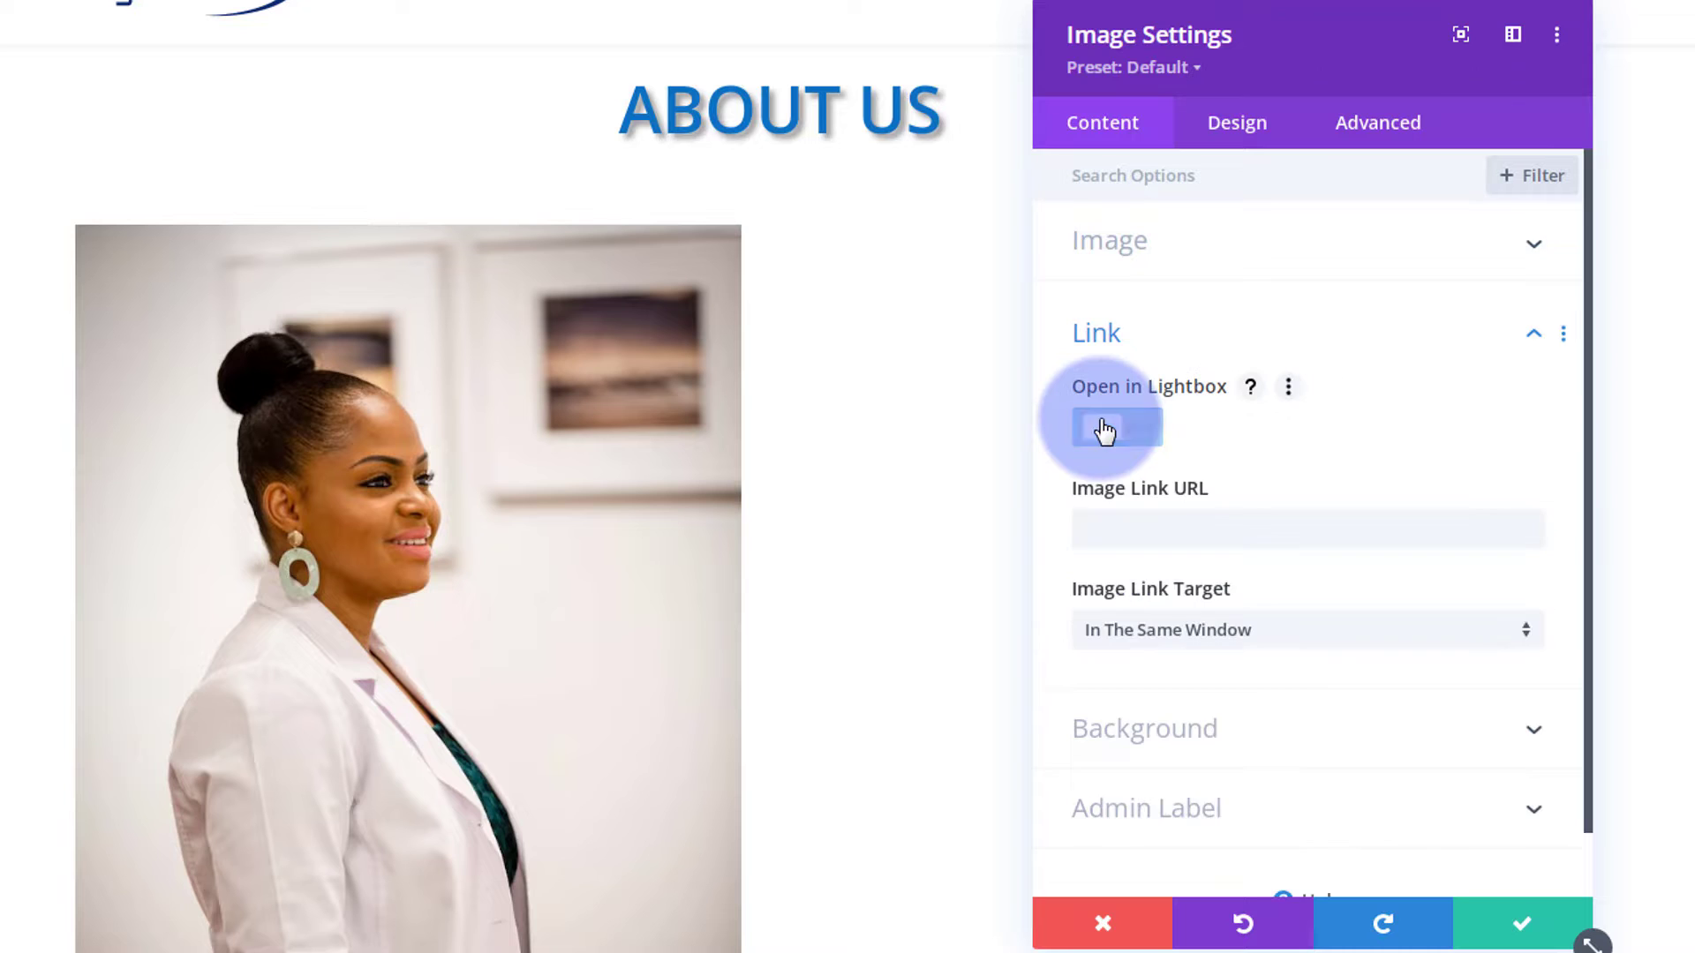
{"action": "left_click", "coordinate": [1103, 522]}
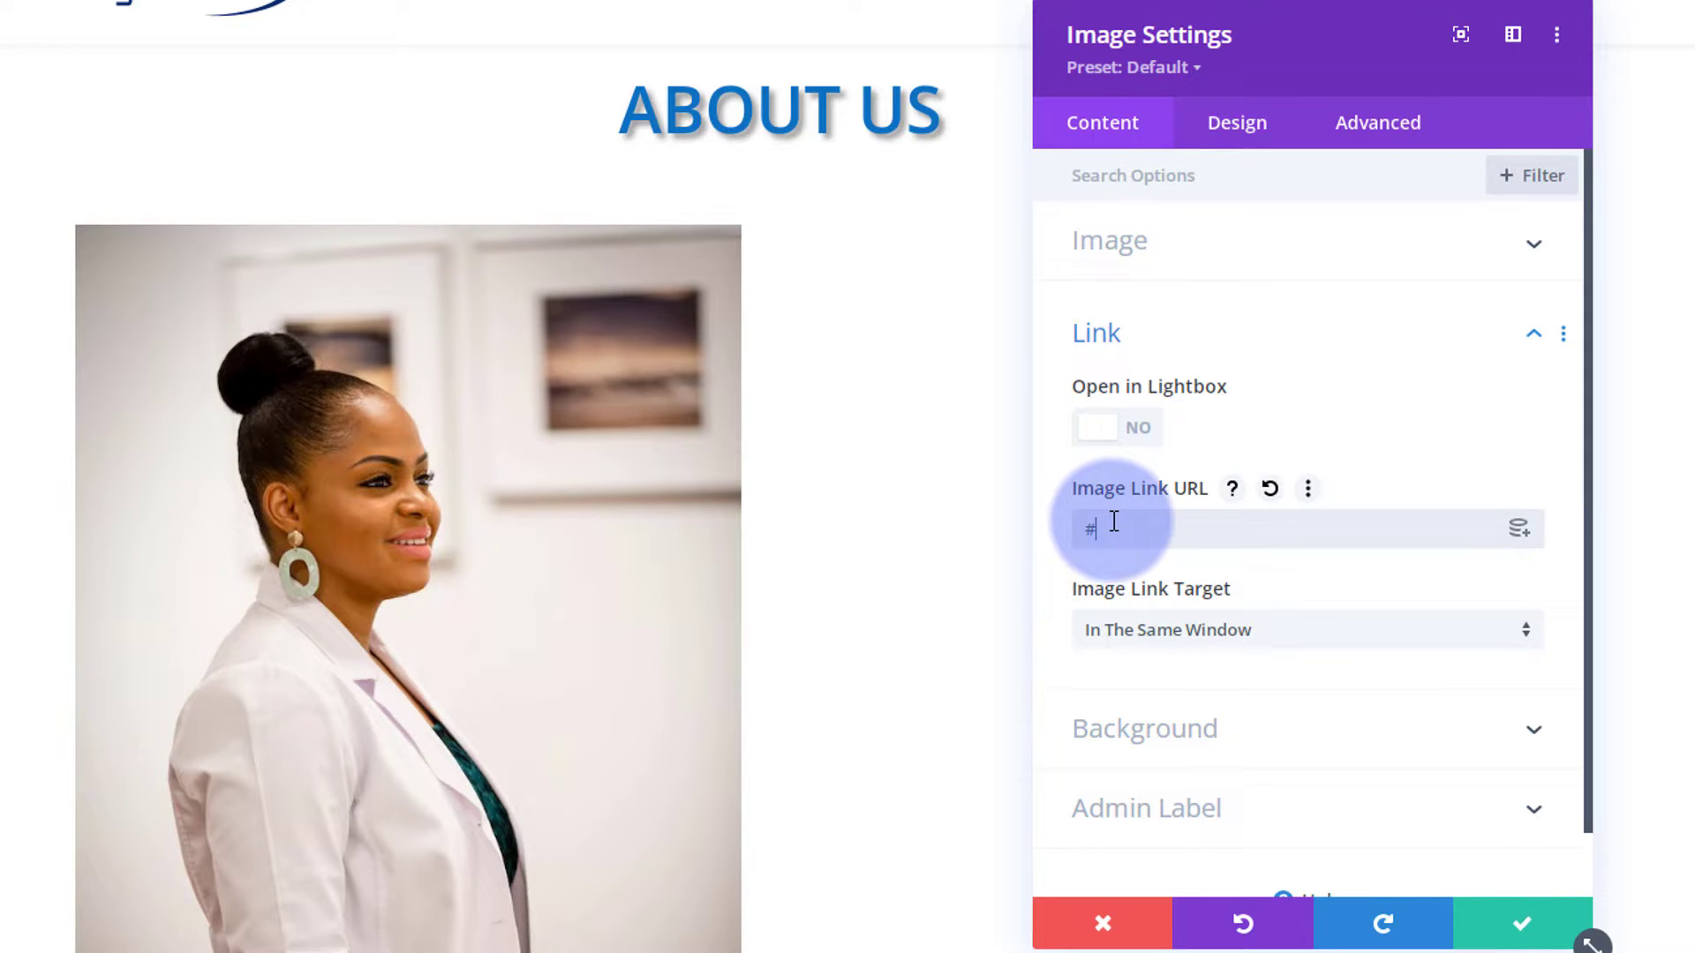
{"action": "type", "text": "#"}
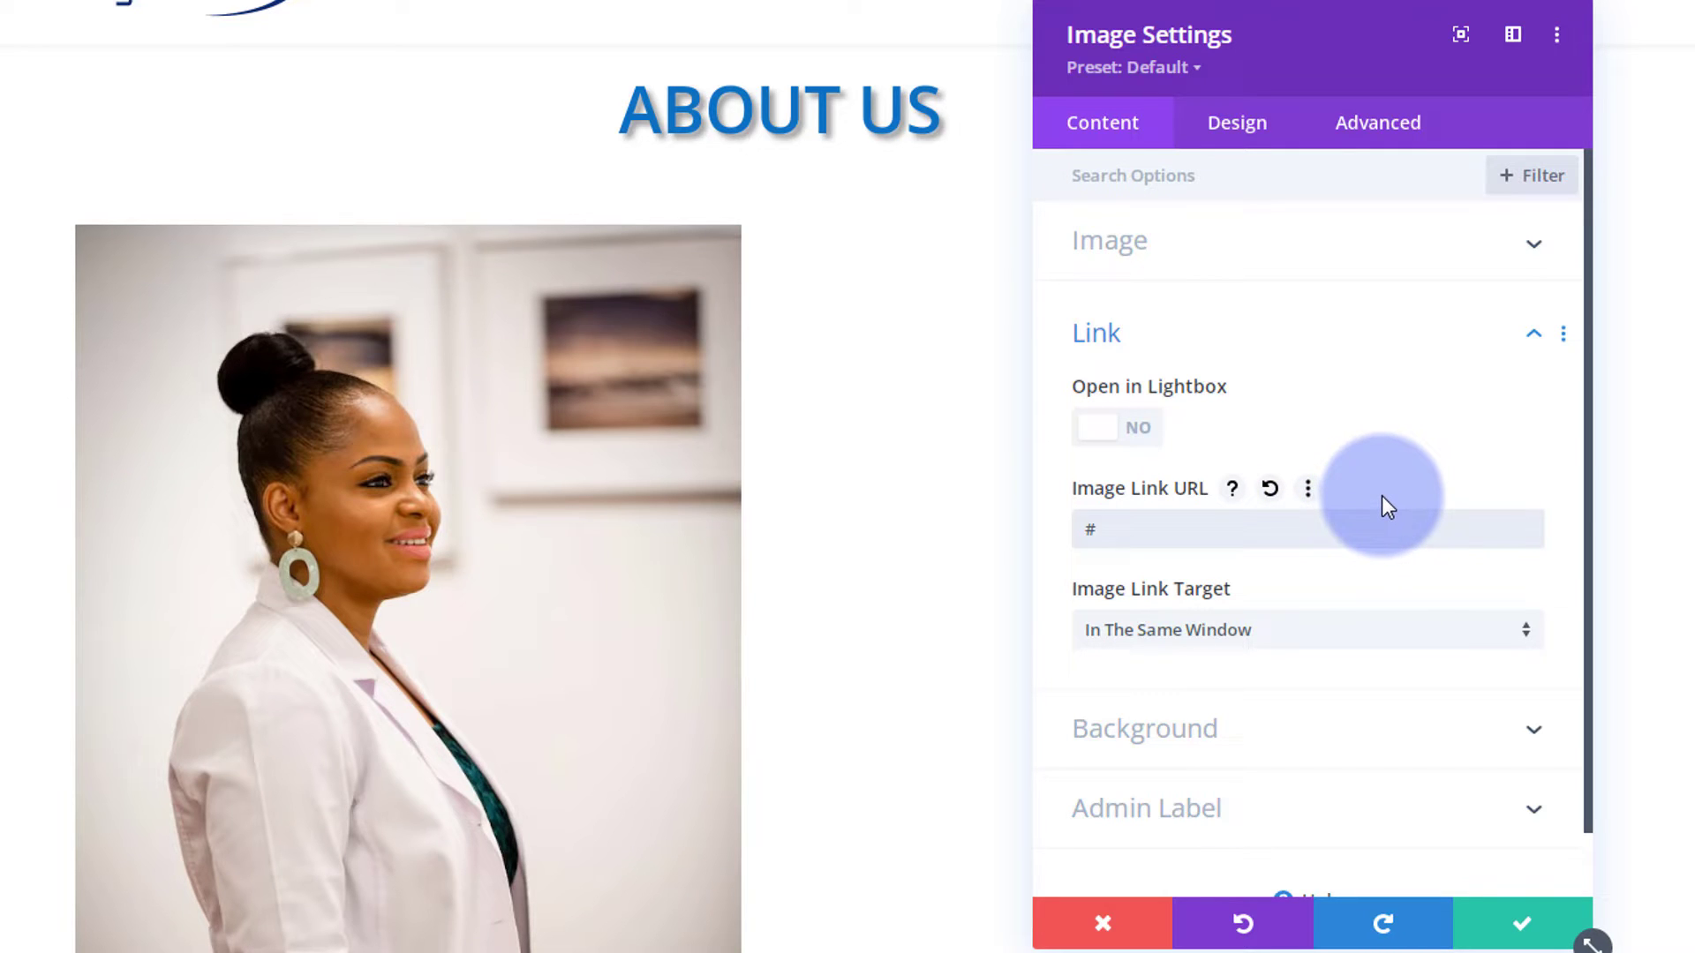
{"action": "scroll", "coordinate": [965, 588], "scroll_direction": "down", "scroll_amount": 2}
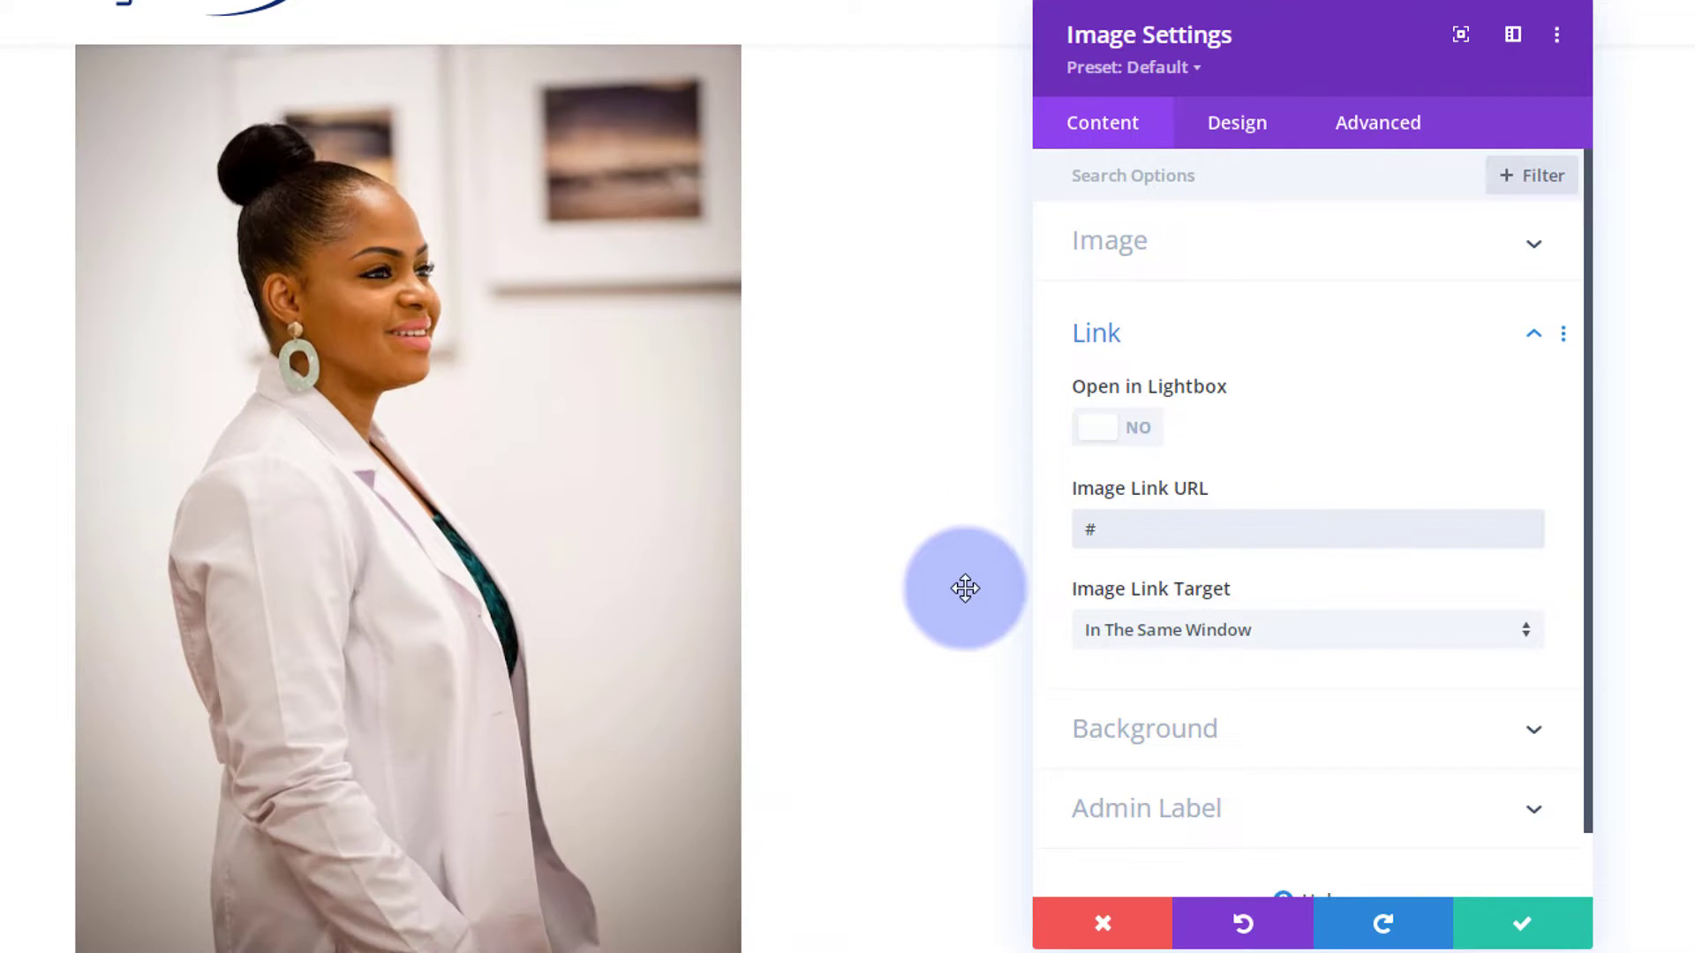
{"action": "scroll", "coordinate": [965, 588], "scroll_direction": "up", "scroll_amount": 1}
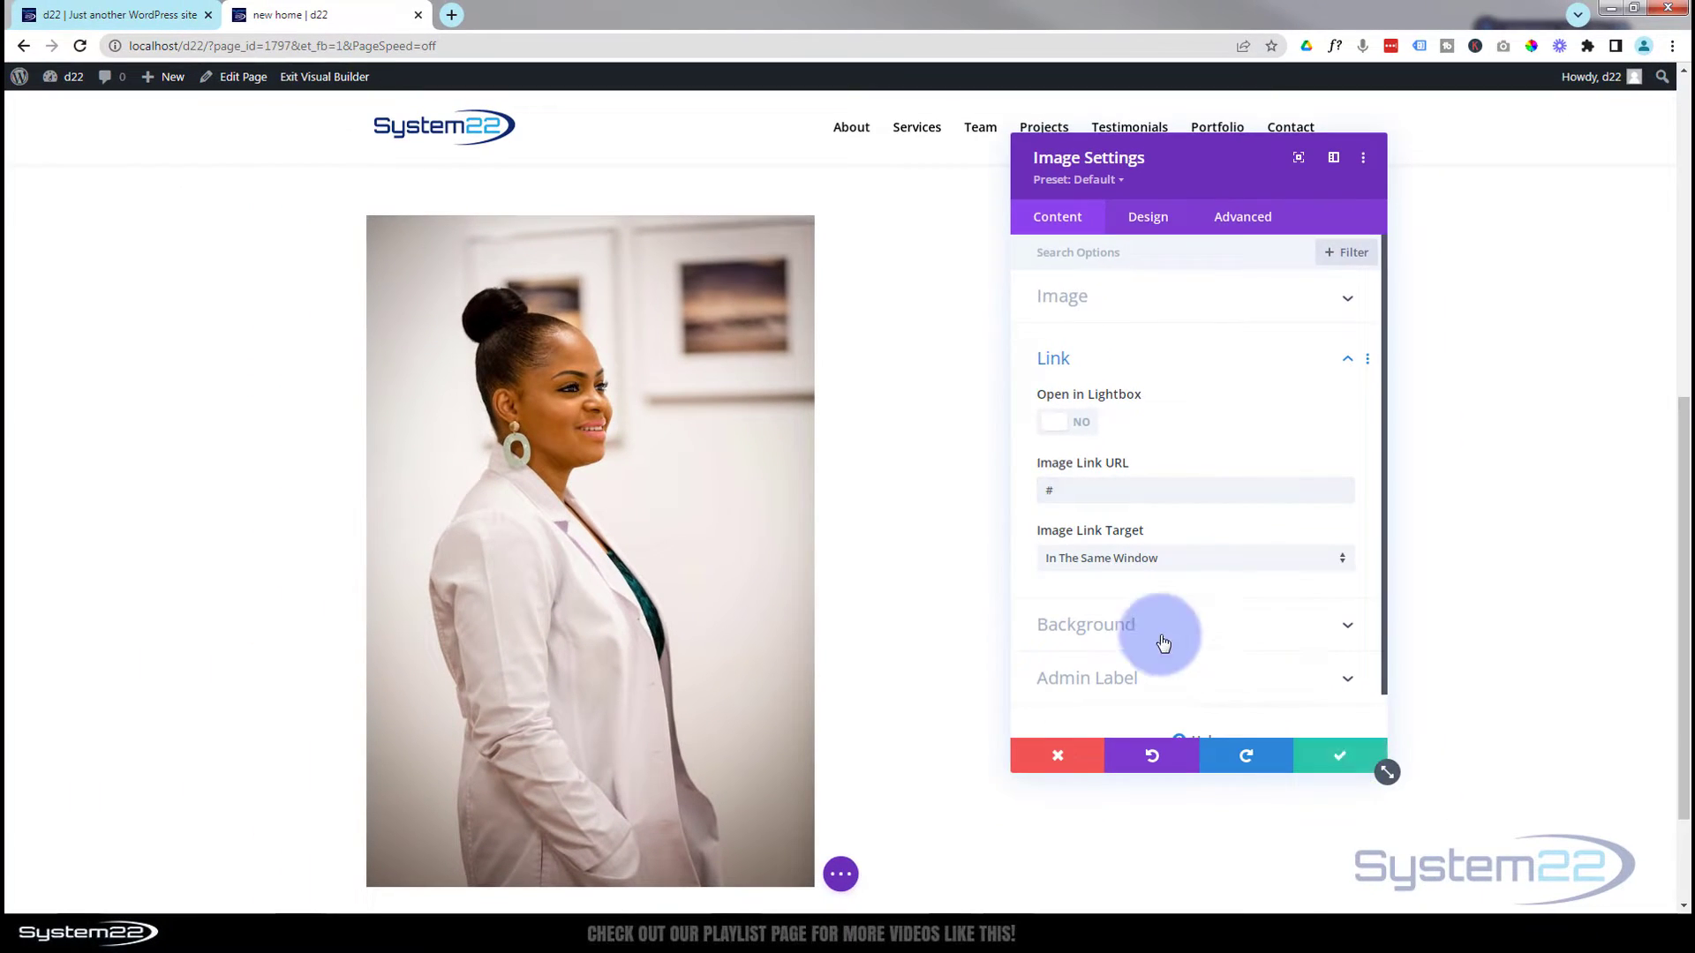
{"action": "key", "text": "Escape"}
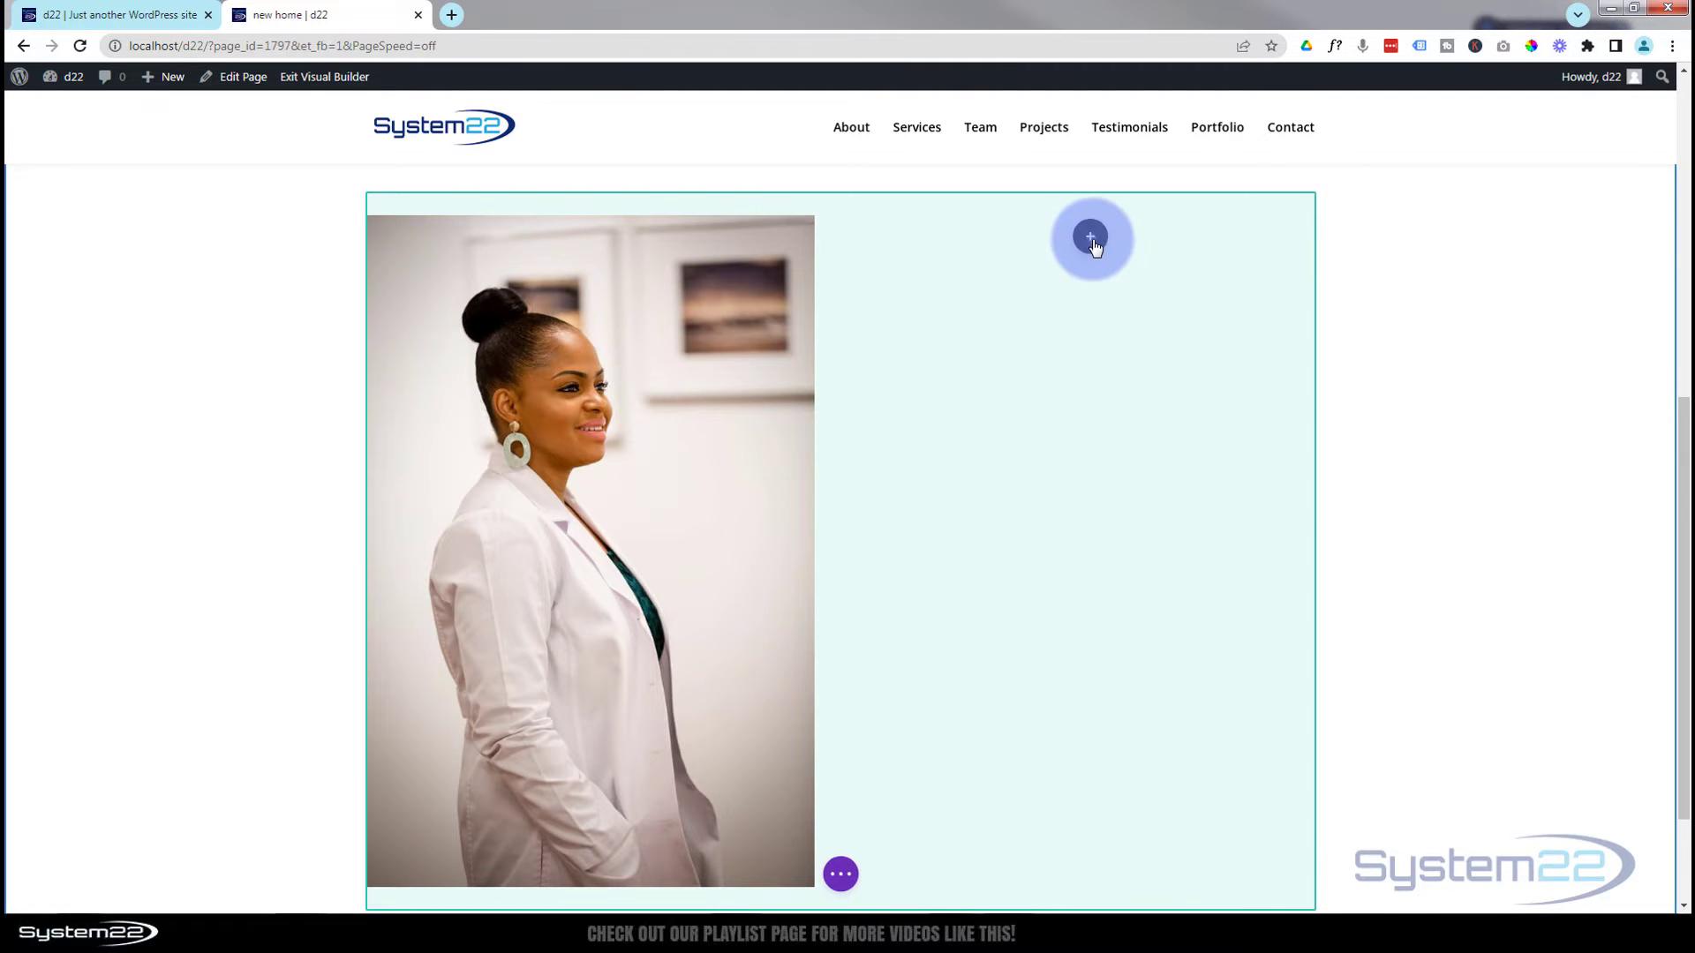
Step: Add a blurb module to the empty right column and delete its placeholder title
{"action": "left_click", "coordinate": [1091, 239]}
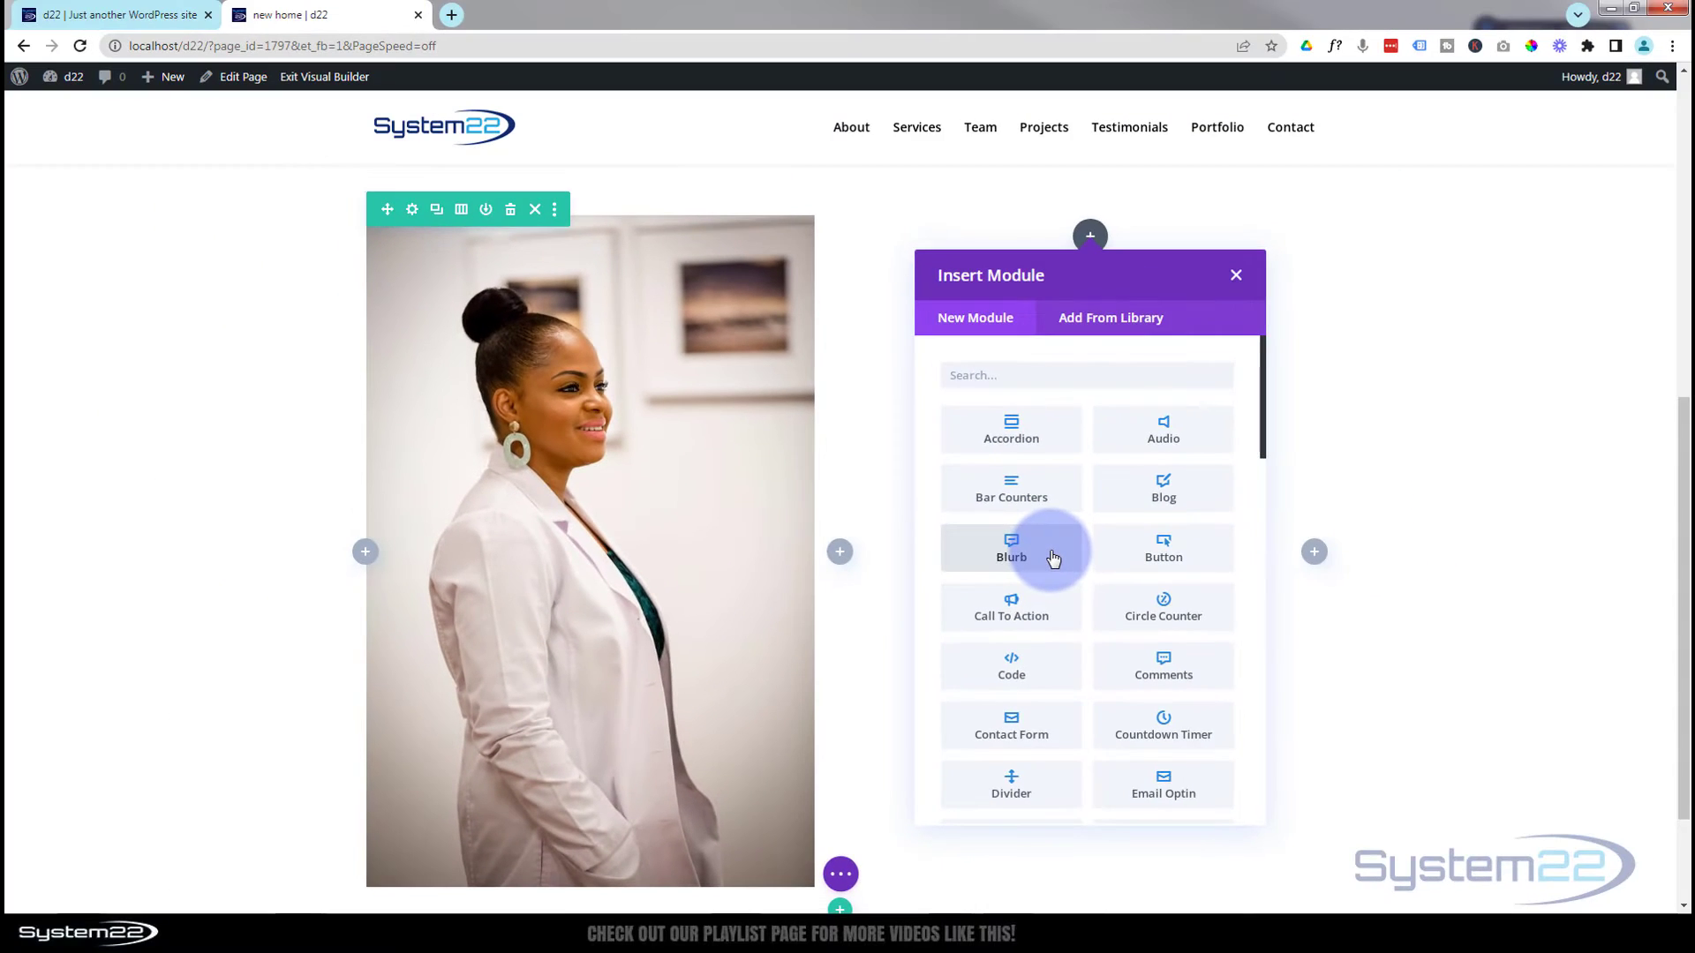
{"action": "left_click", "coordinate": [1053, 558]}
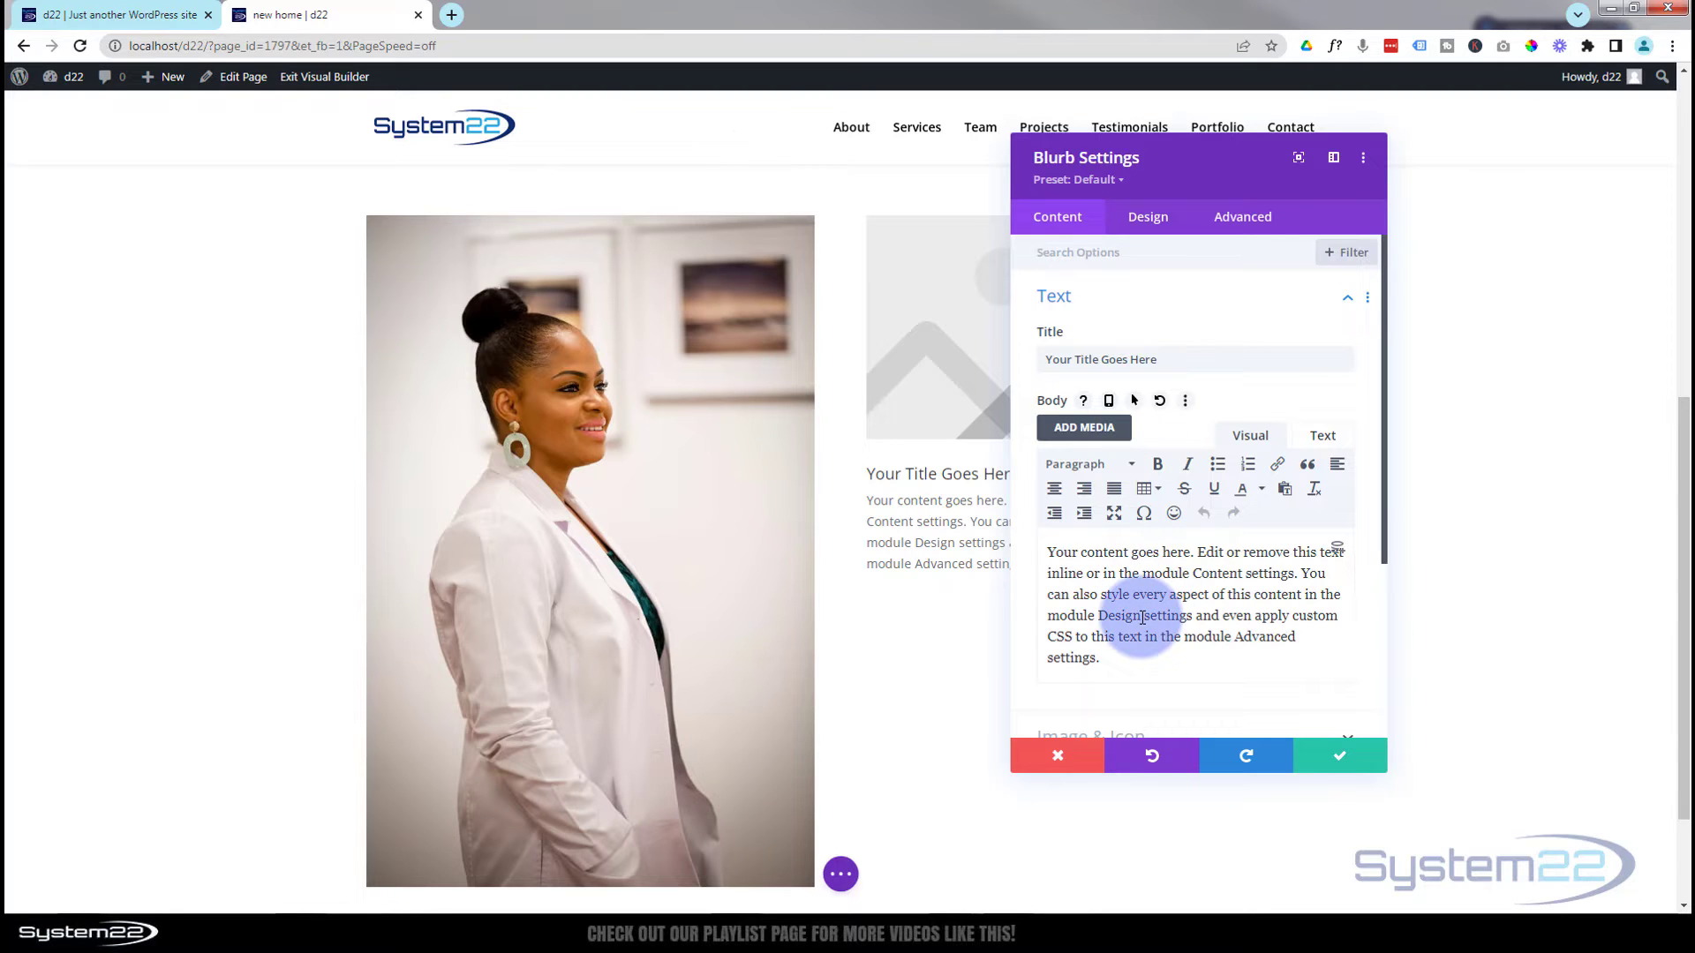
{"action": "left_click_drag", "start_coordinate": [1181, 358], "coordinate": [1065, 365]}
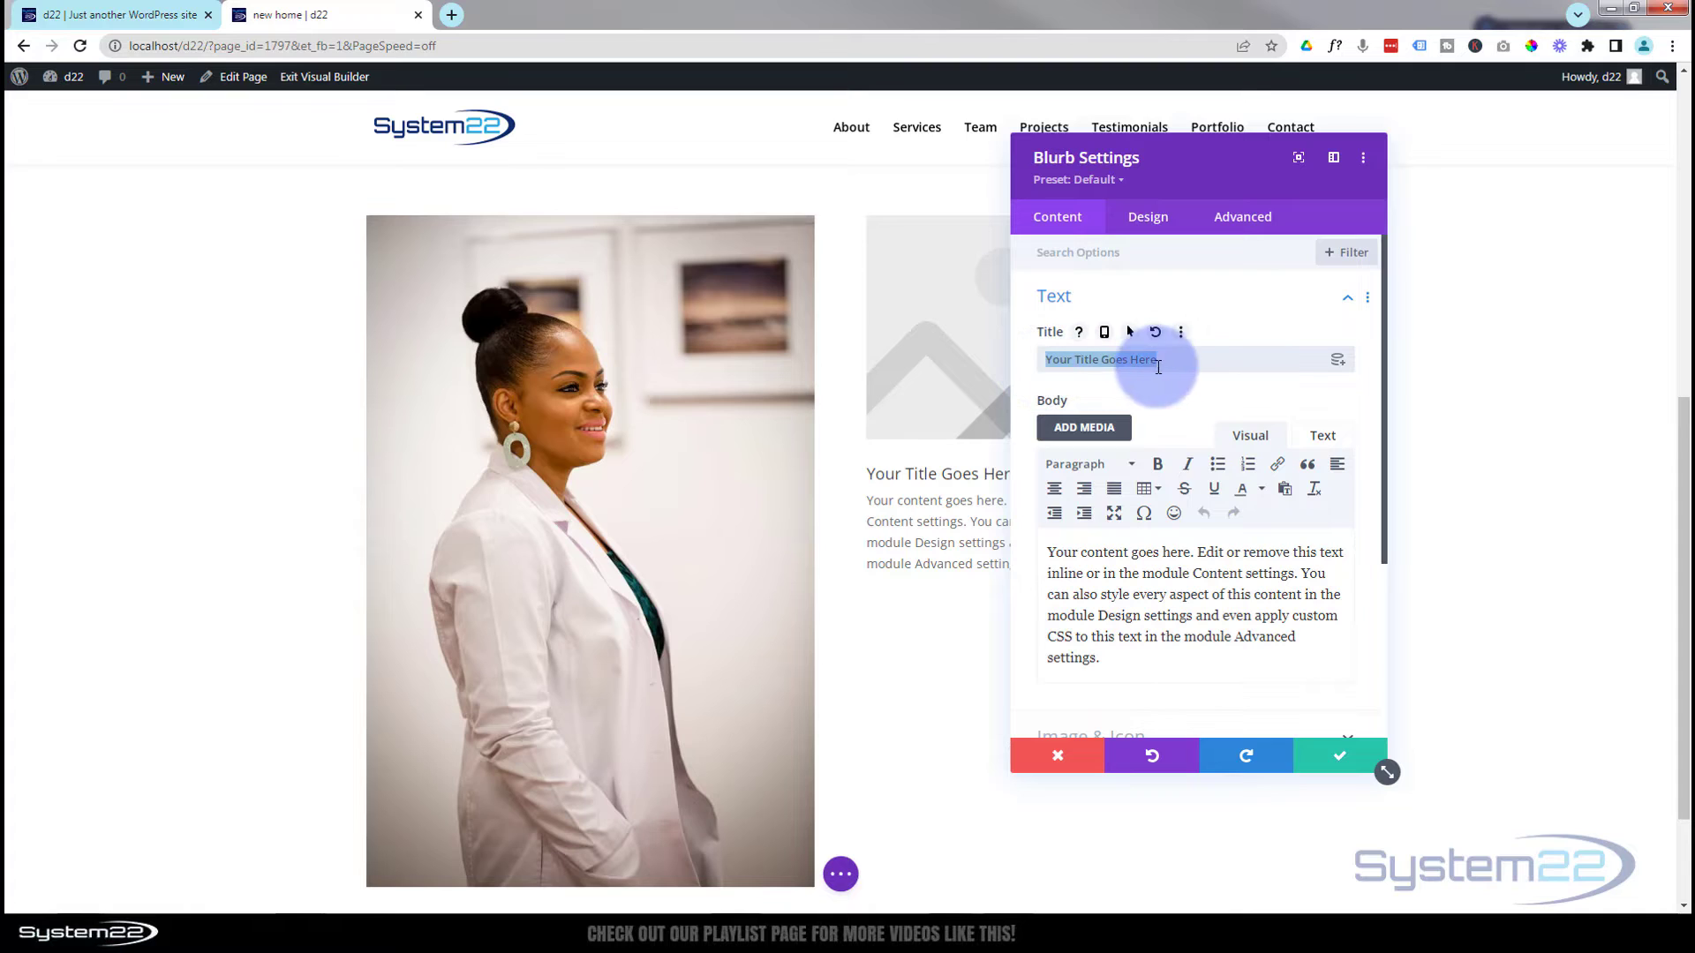
{"action": "key", "text": "BackSpace"}
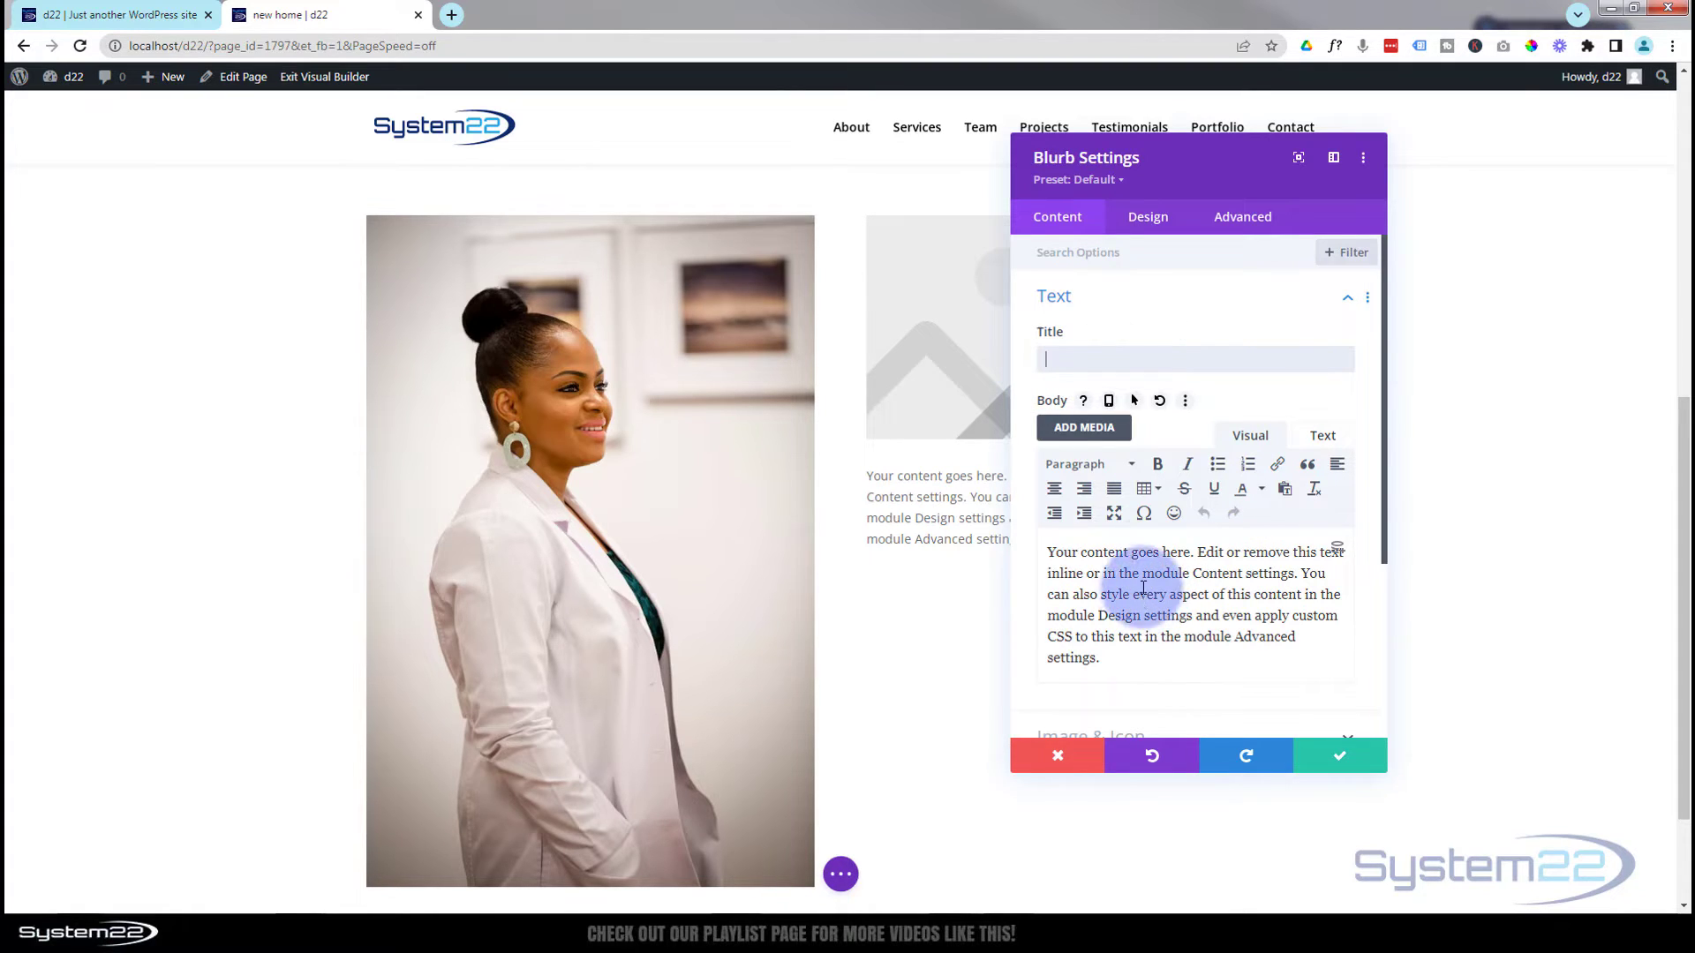
Step: Move the settings panel aside and select the blurb's default body text
{"action": "left_click_drag", "start_coordinate": [1190, 180], "coordinate": [606, 234]}
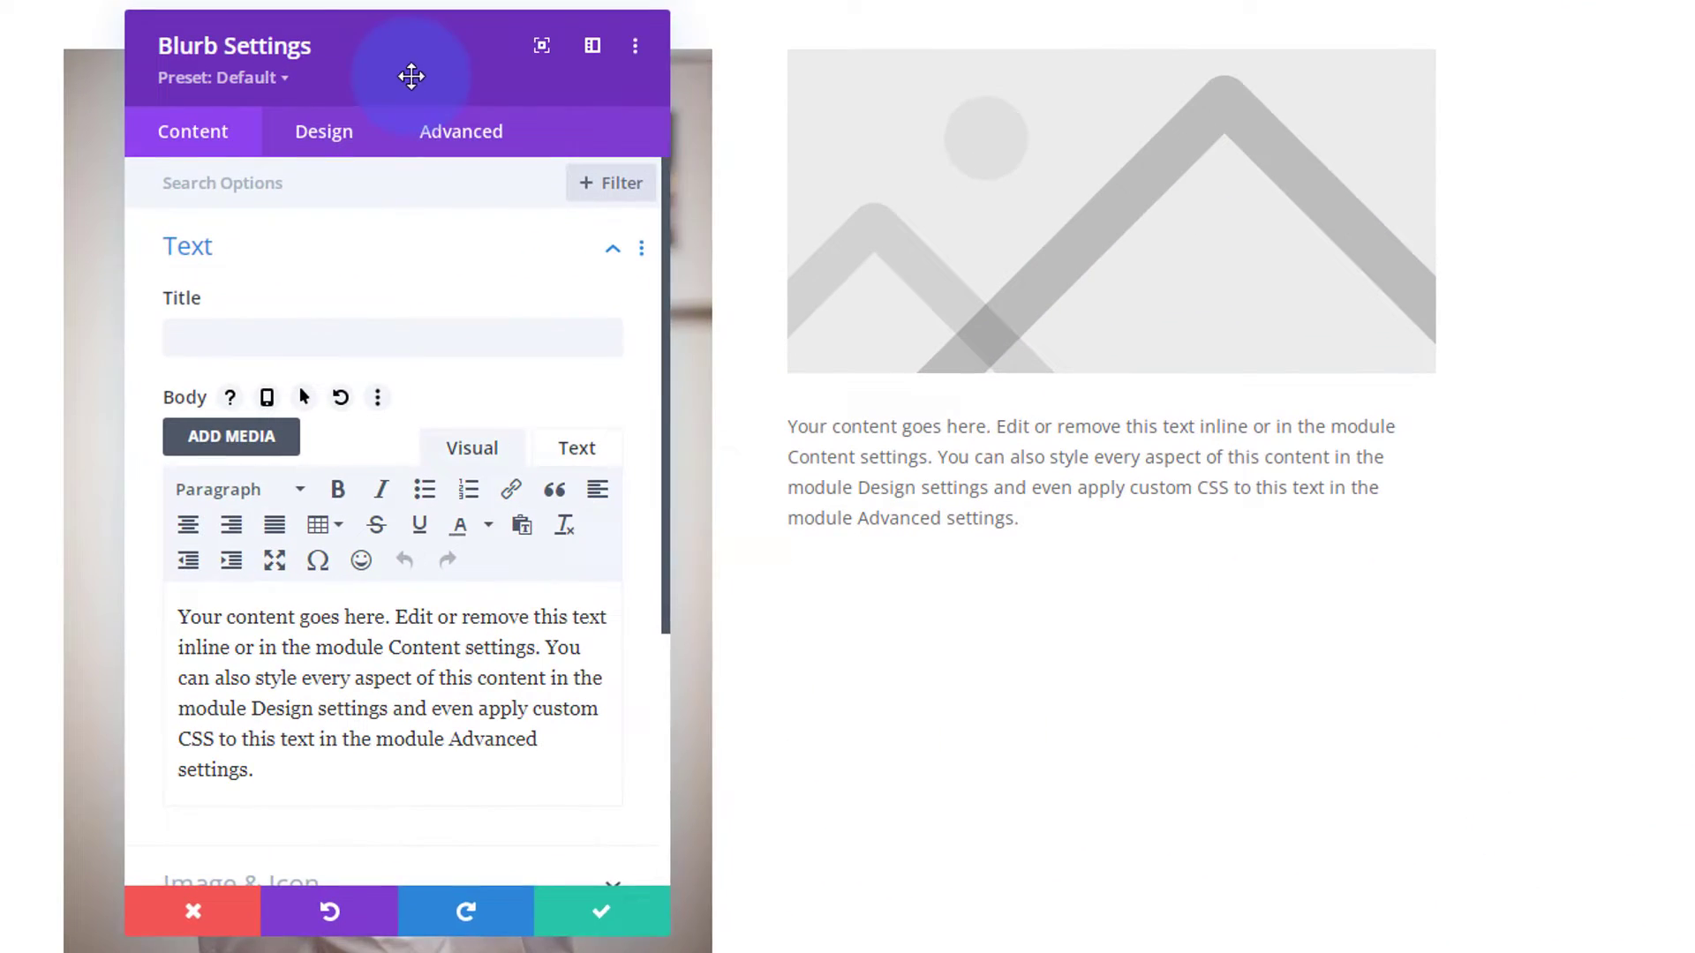
{"action": "left_click_drag", "start_coordinate": [411, 77], "coordinate": [427, 80]}
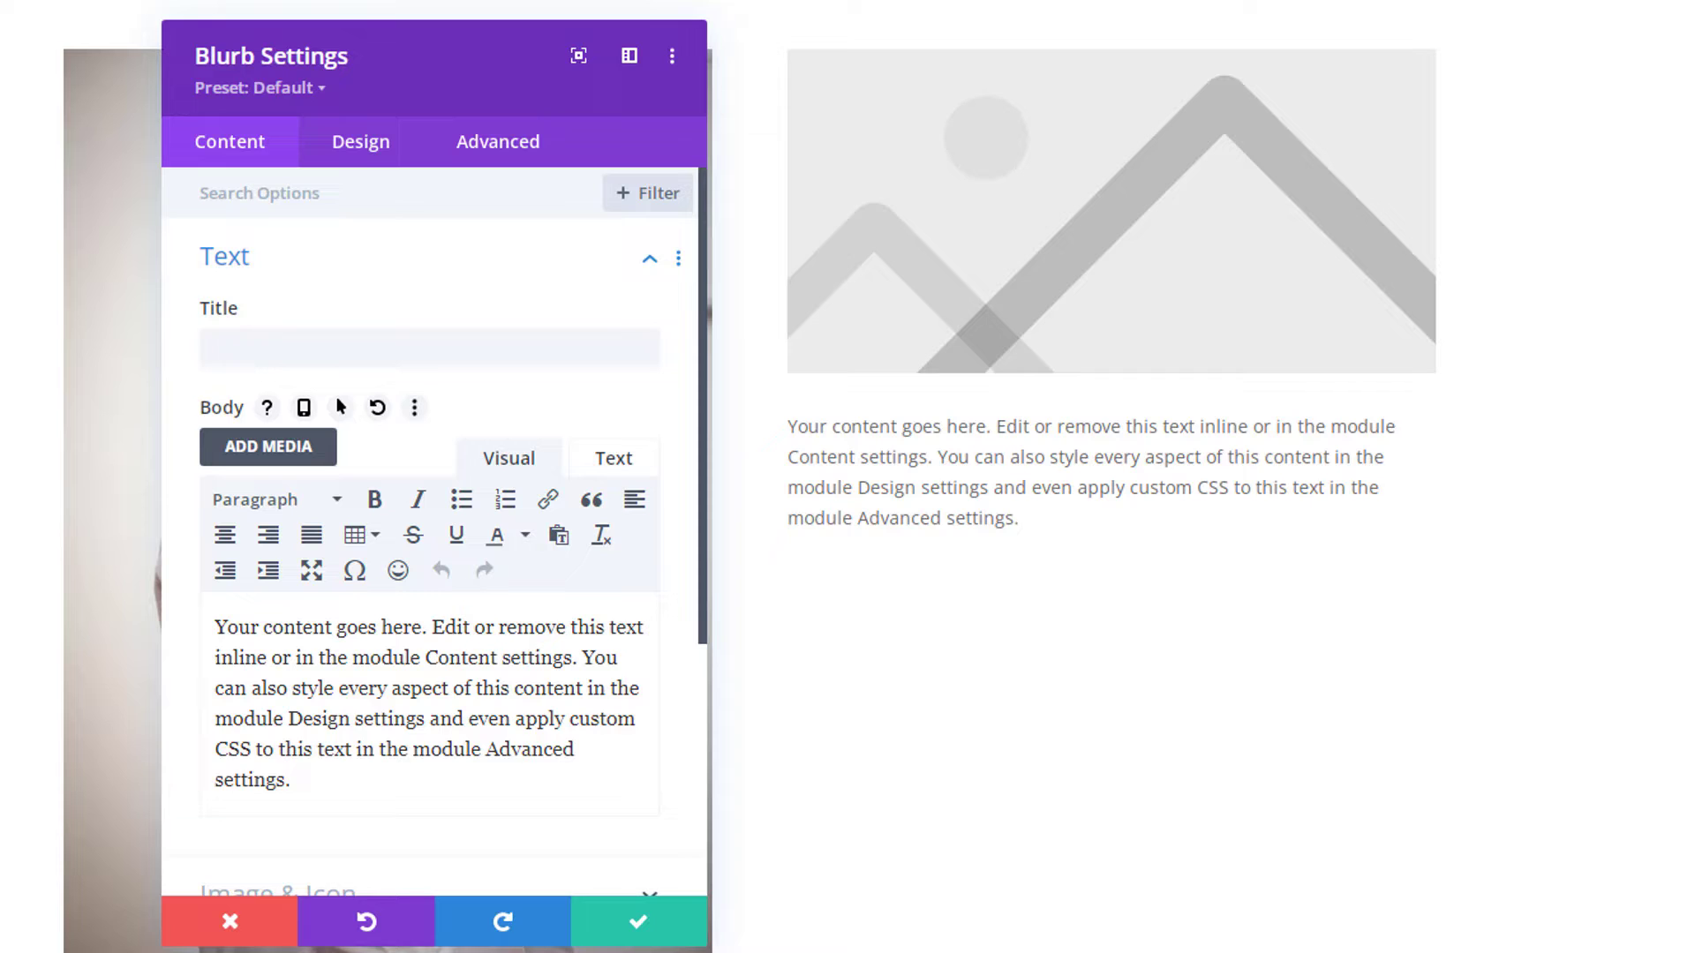
{"action": "left_click", "coordinate": [296, 799]}
{"action": "left_click_drag", "start_coordinate": [296, 780], "coordinate": [197, 632]}
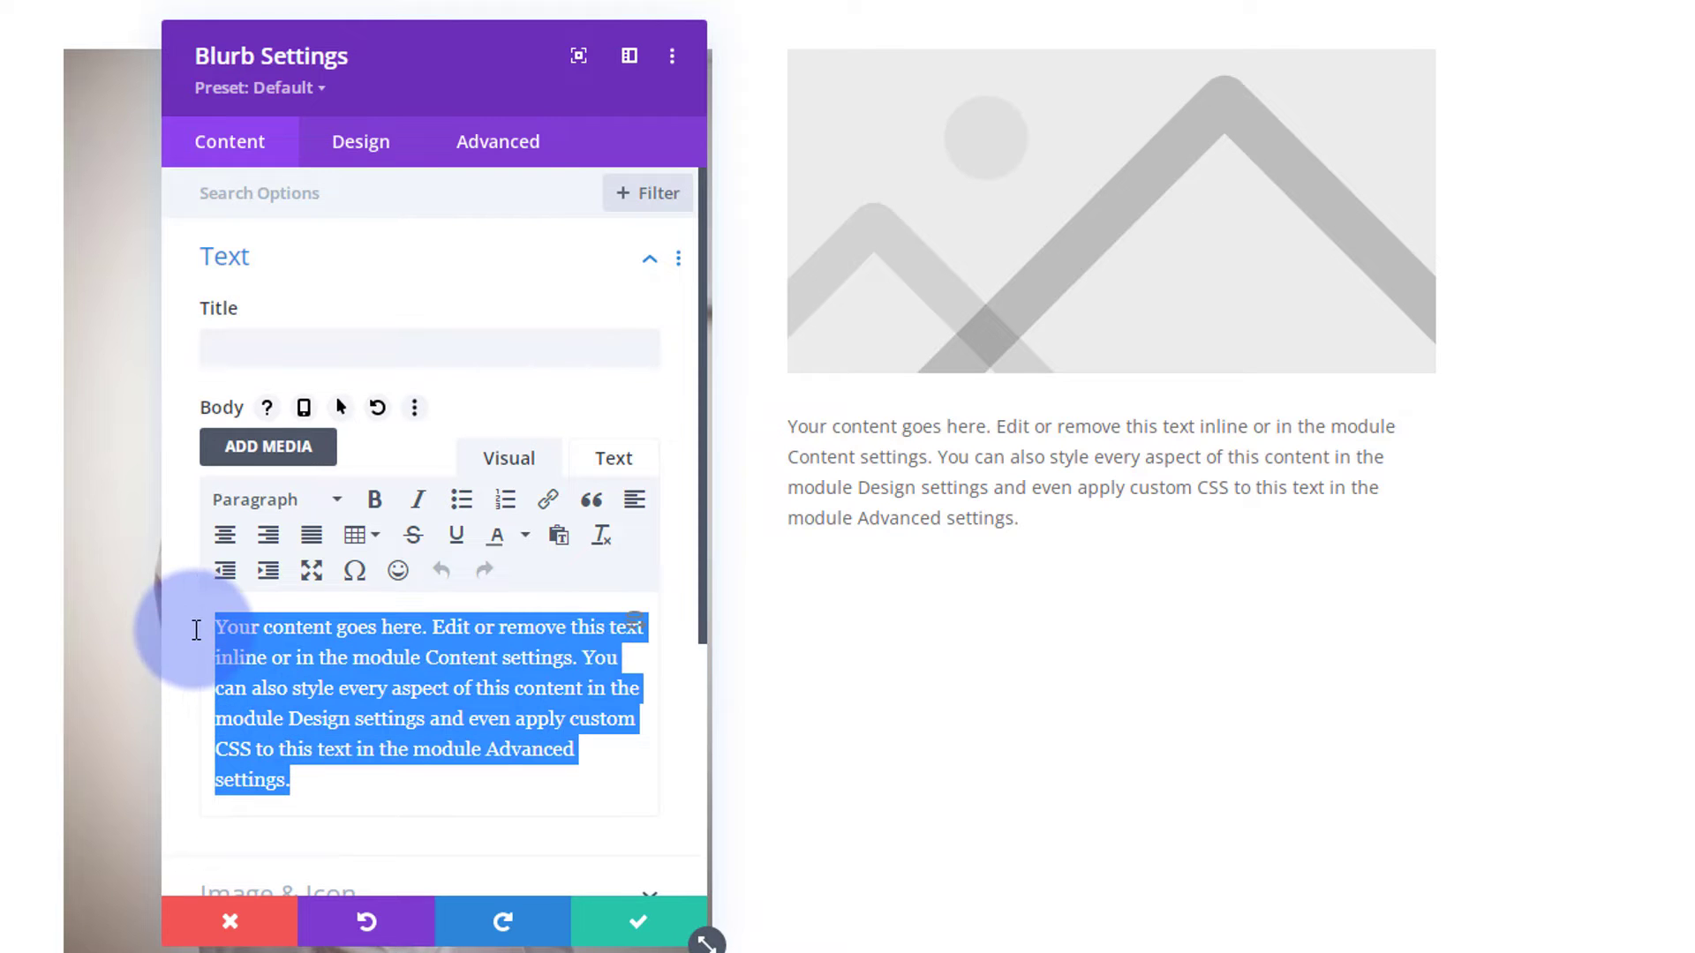
{"action": "left_click", "coordinate": [458, 753]}
Step: Replace the blurb's default body text with the pasted lorem ipsum paragraphs
{"action": "key", "text": "ctrl+a"}
{"action": "key", "text": "ctrl+v"}
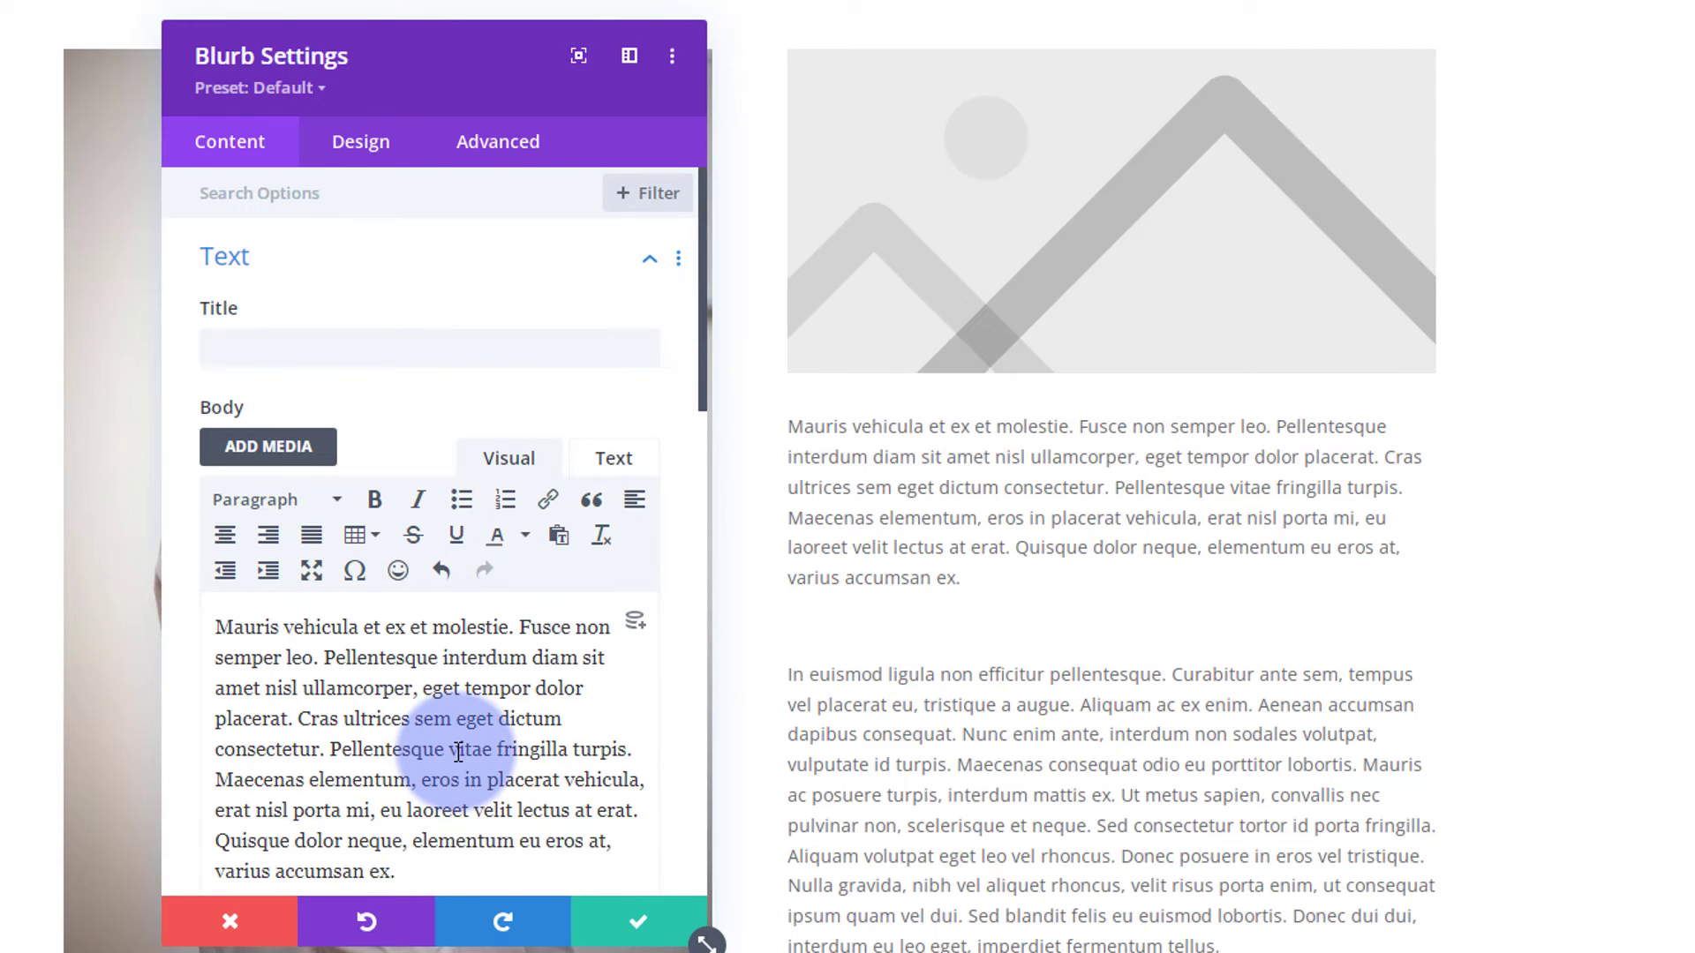
{"action": "left_click", "coordinate": [1006, 578]}
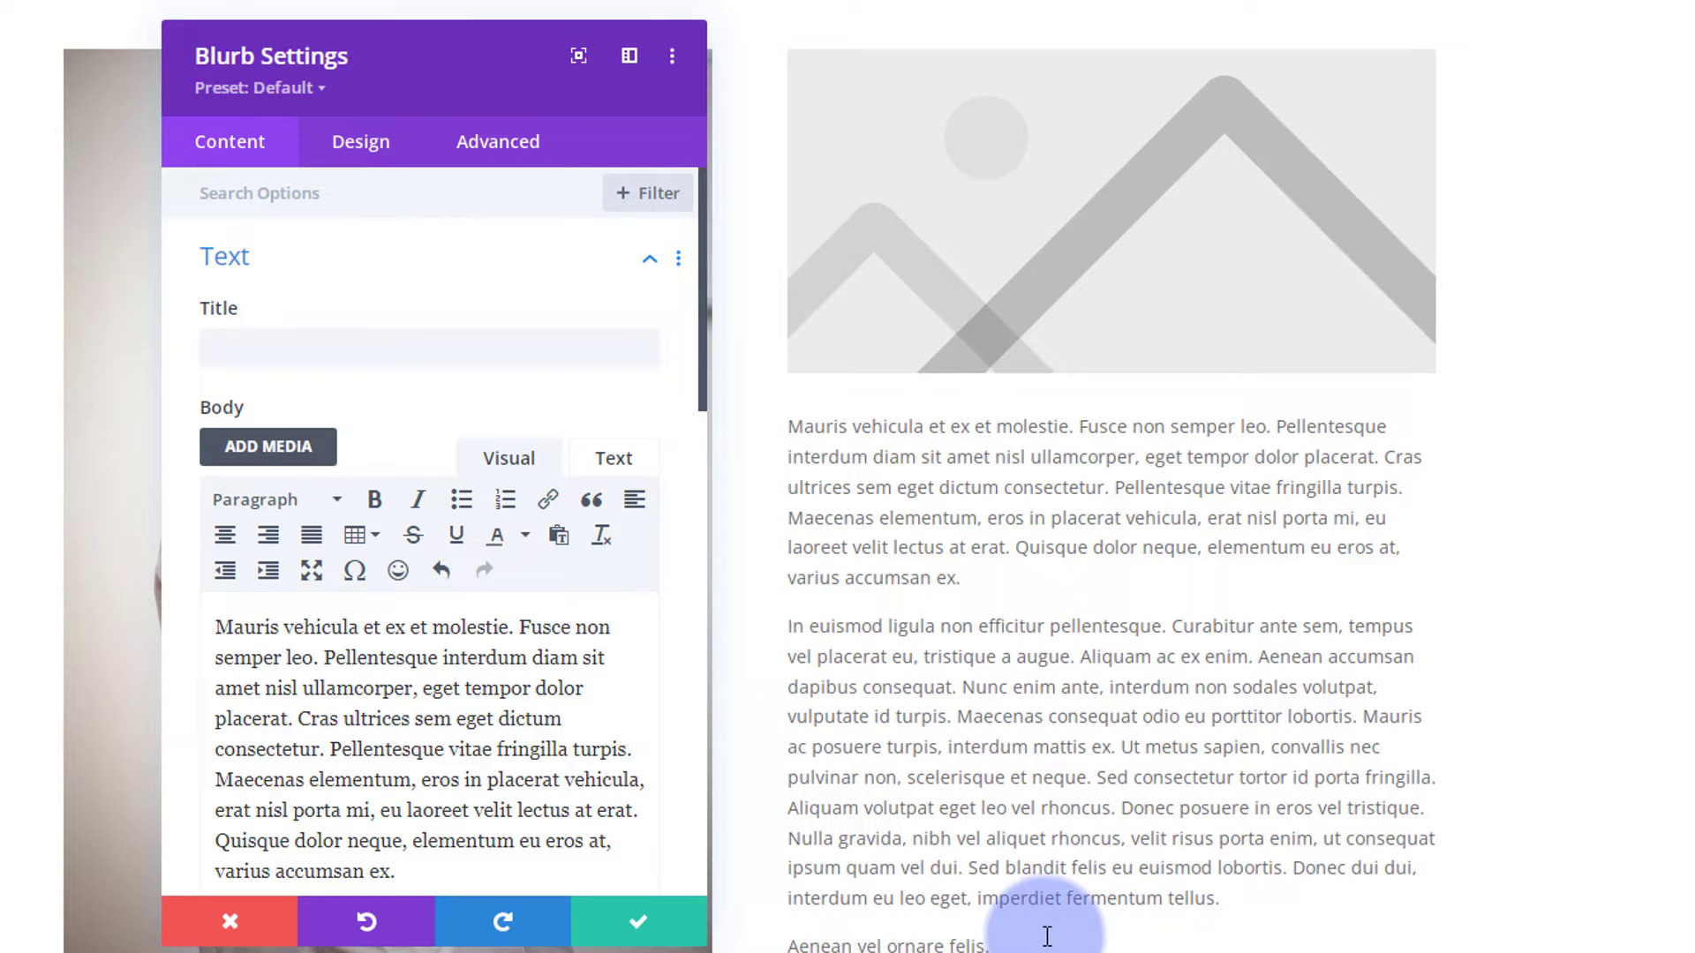
Step: Merge the line 'Aenean vel ornare felis.' onto the end of the paragraph ending 'tellus.'
{"action": "scroll", "coordinate": [1117, 905], "scroll_direction": "down", "scroll_amount": 2}
{"action": "scroll", "coordinate": [1123, 909], "scroll_direction": "down", "scroll_amount": 1}
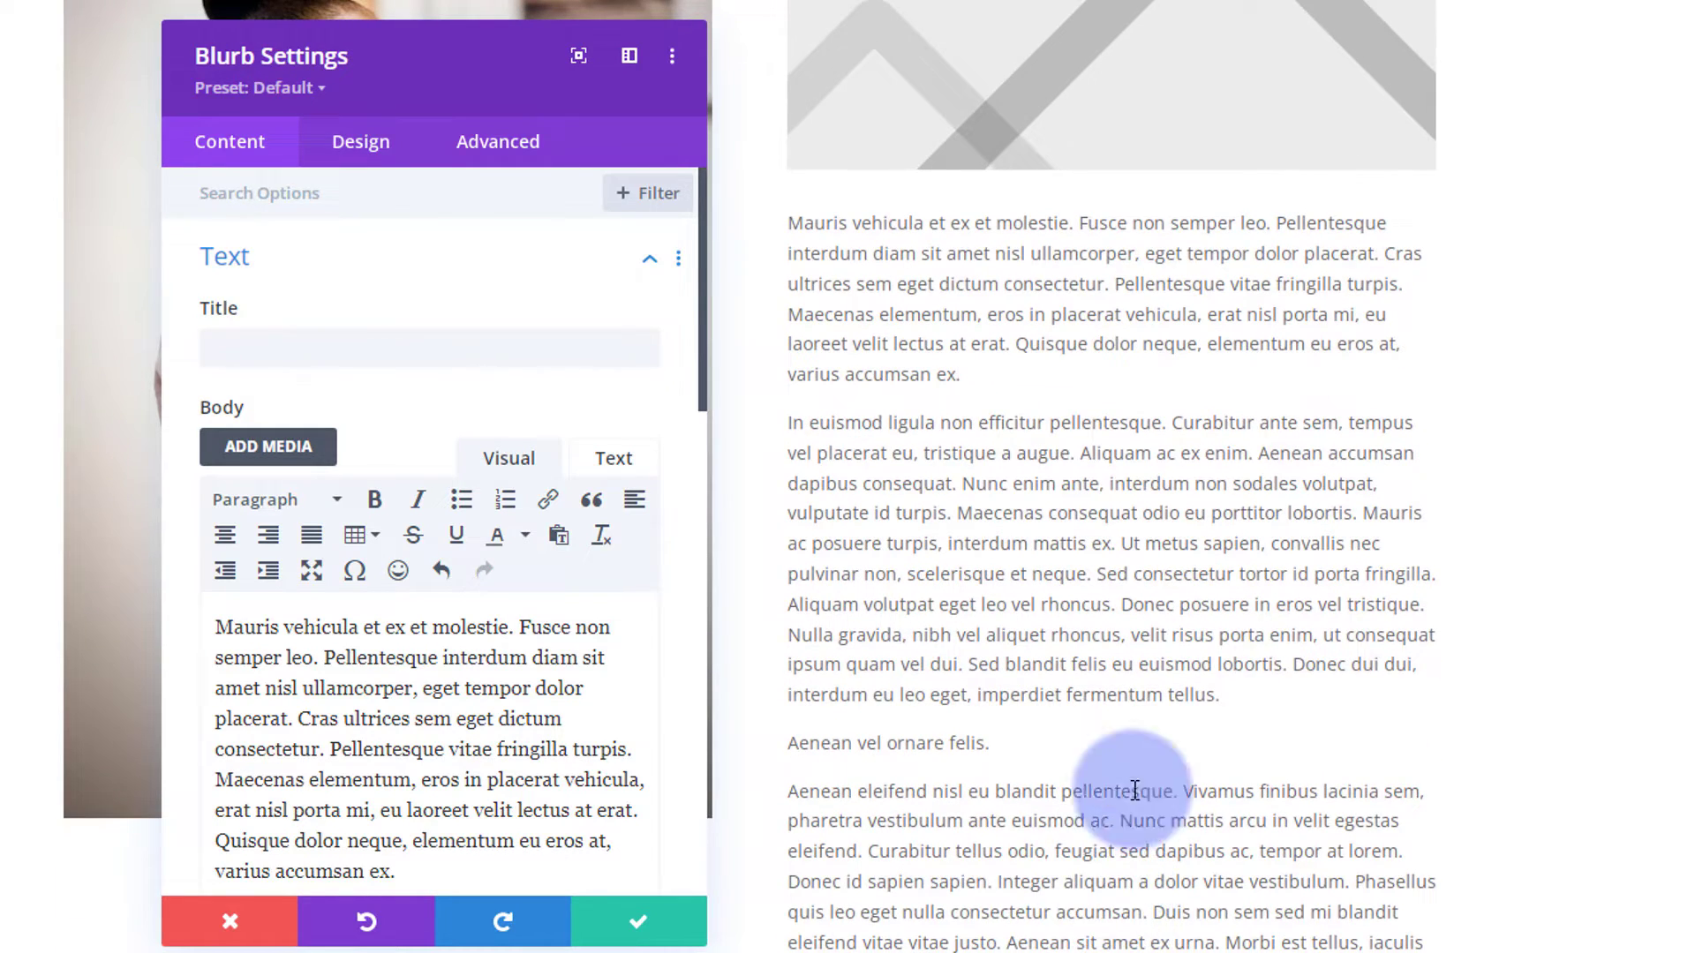
{"action": "left_click", "coordinate": [1249, 697]}
{"action": "key", "text": "Delete"}
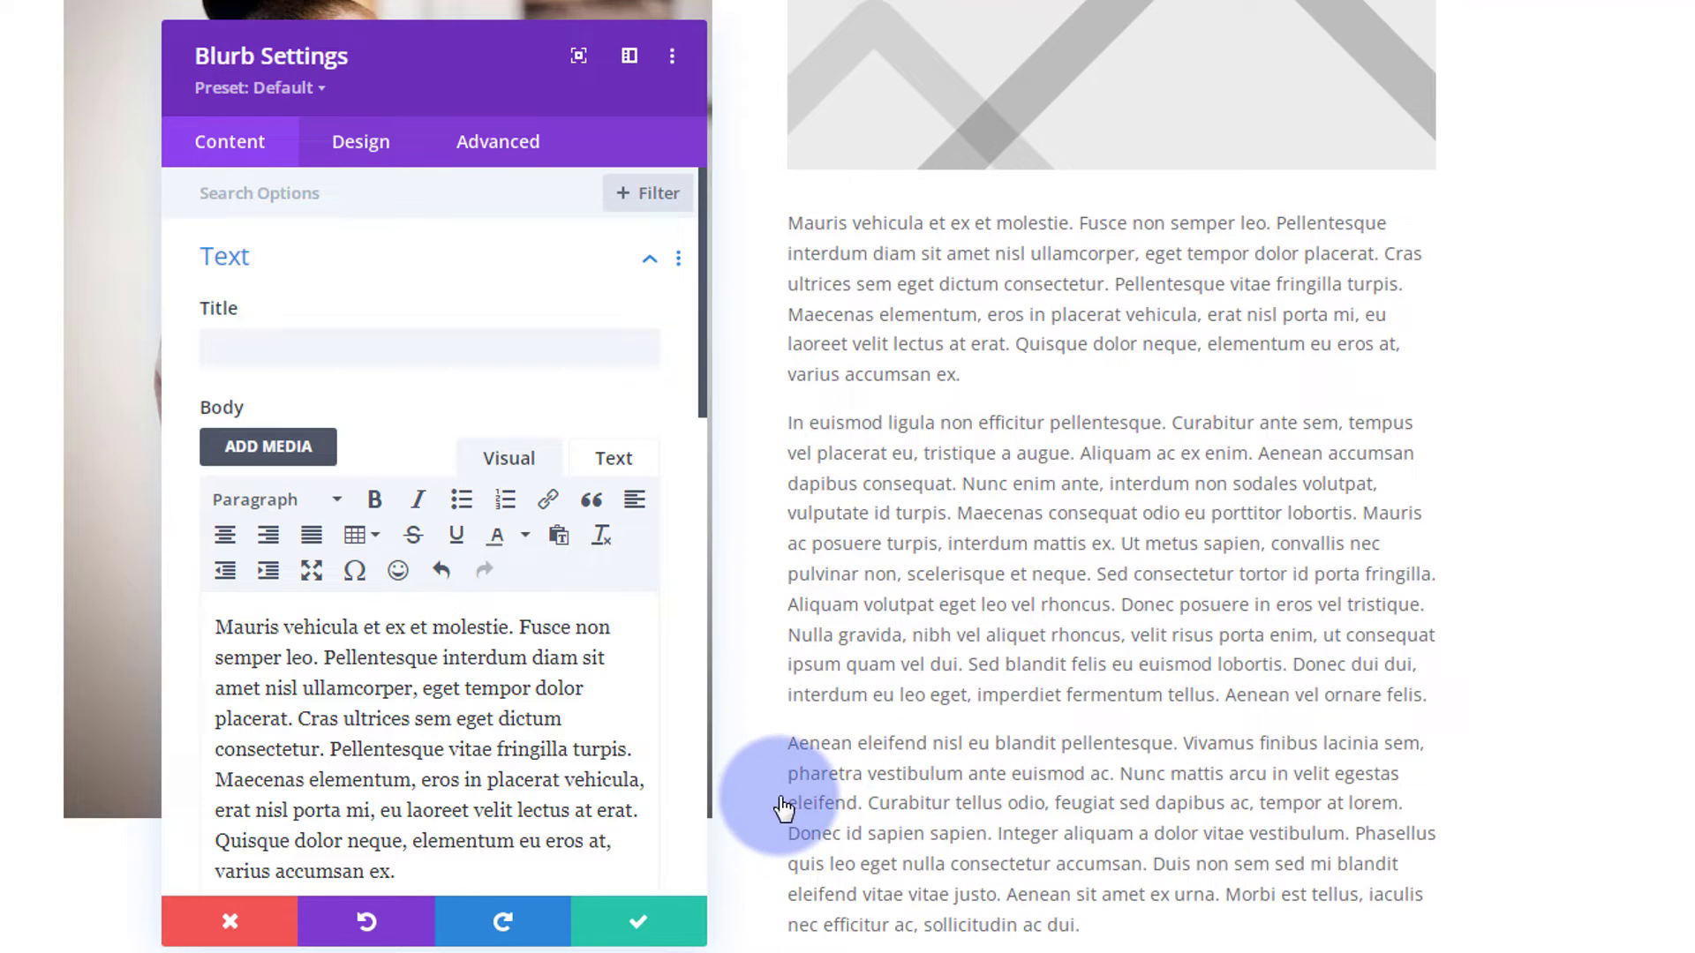
{"action": "scroll", "coordinate": [977, 757], "scroll_direction": "up", "scroll_amount": 2}
{"action": "scroll", "coordinate": [975, 782], "scroll_direction": "up", "scroll_amount": 3}
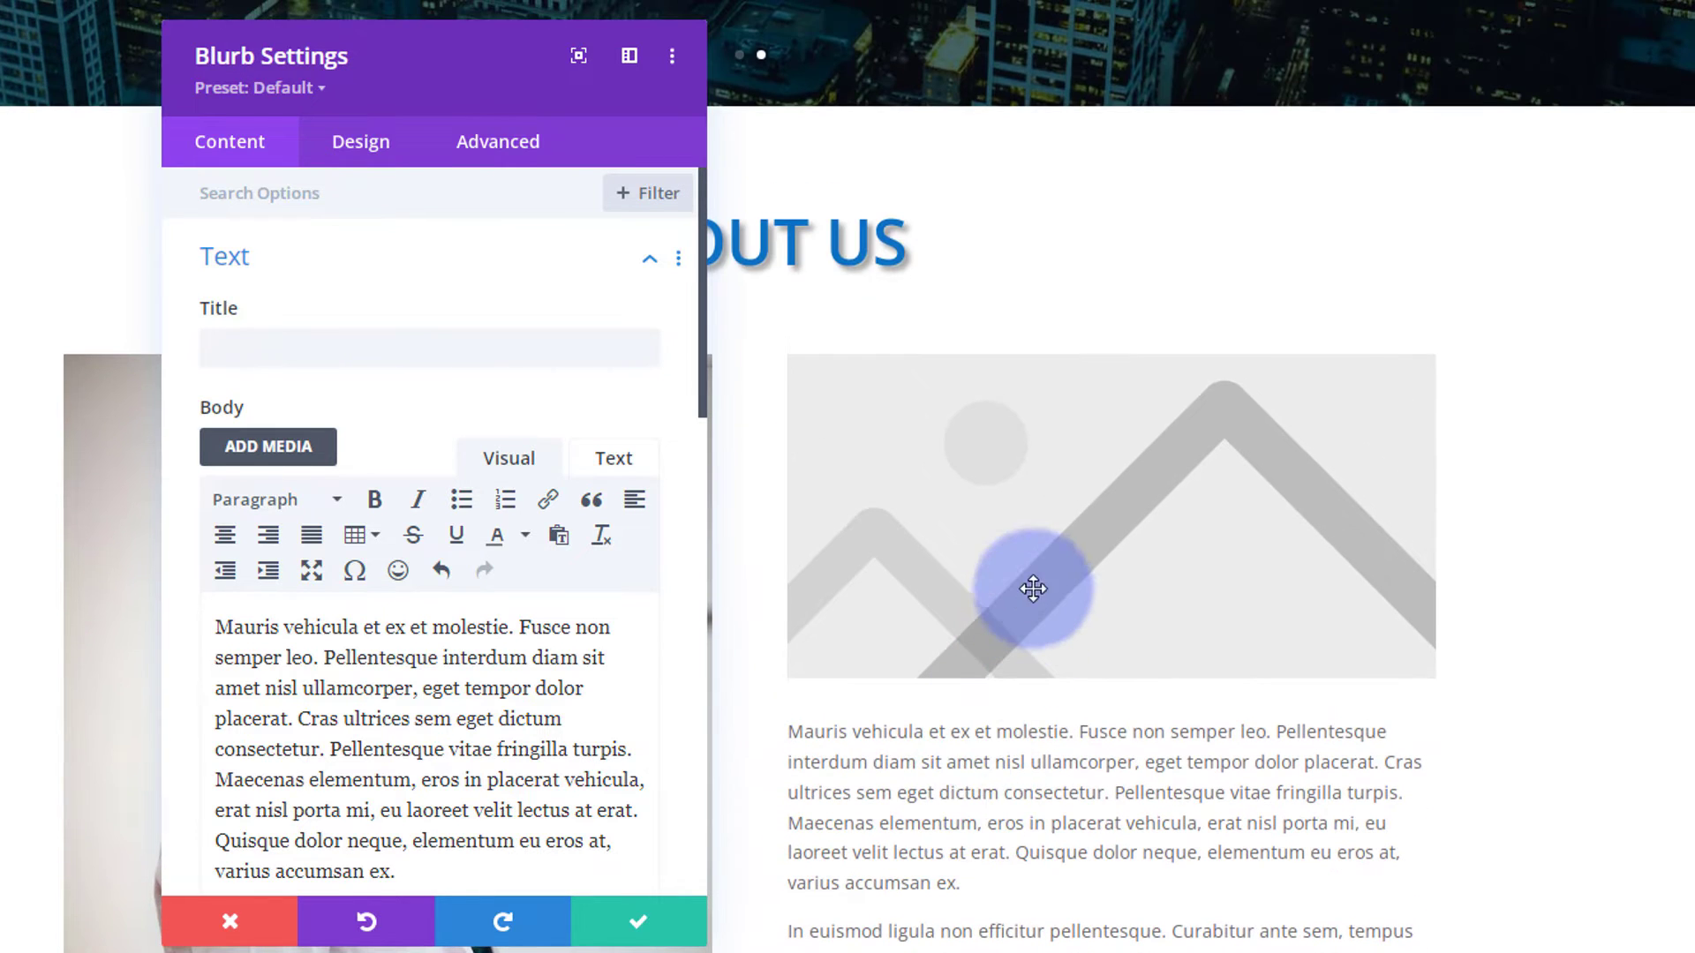
{"action": "scroll", "coordinate": [393, 499], "scroll_direction": "down", "scroll_amount": 10}
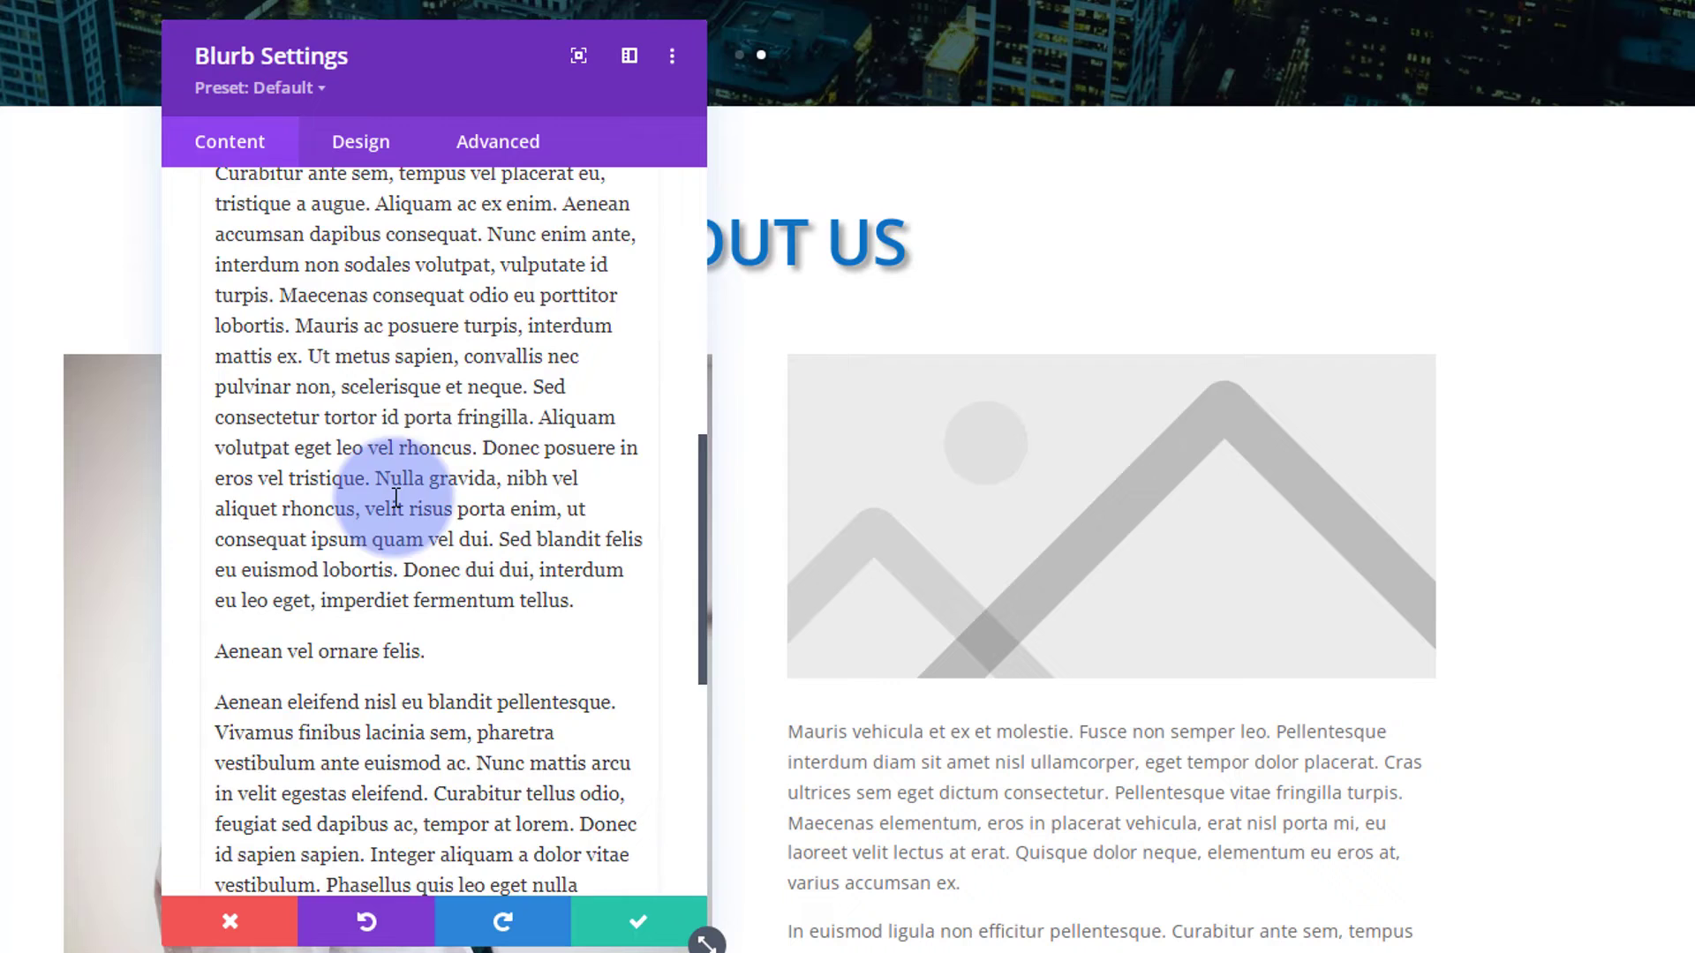
{"action": "scroll", "coordinate": [395, 497], "scroll_direction": "down", "scroll_amount": 2}
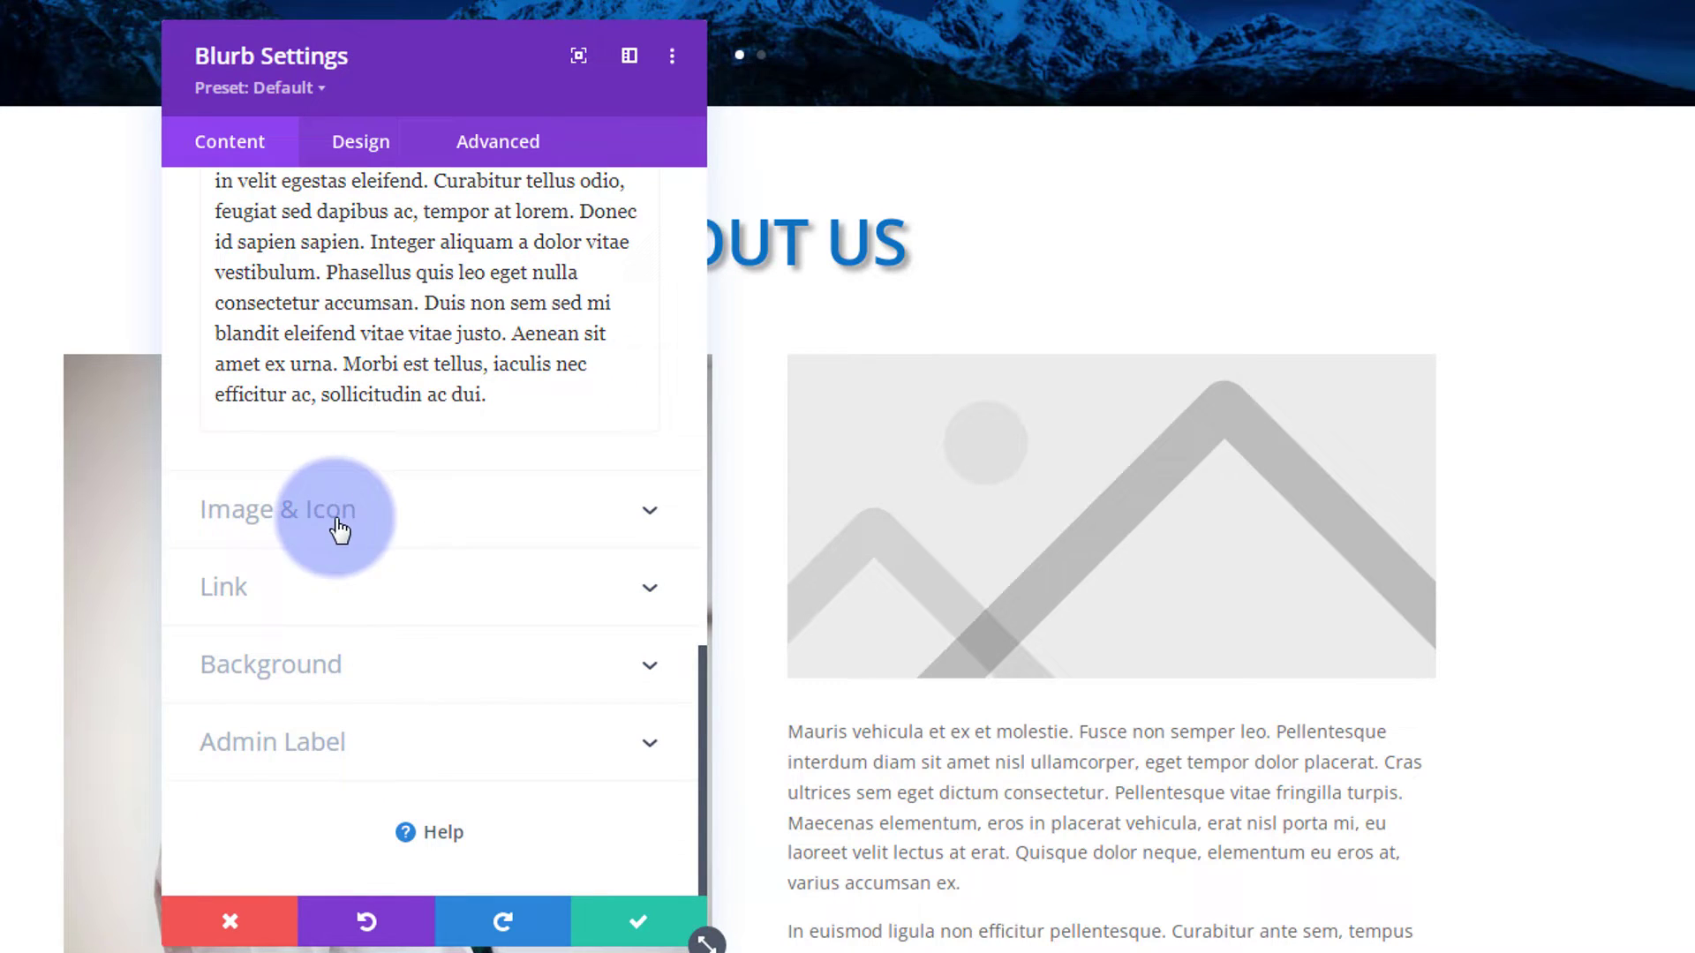
Step: Turn on Use Icon for the blurb and search the icons for 'comp'
{"action": "left_click", "coordinate": [399, 516]}
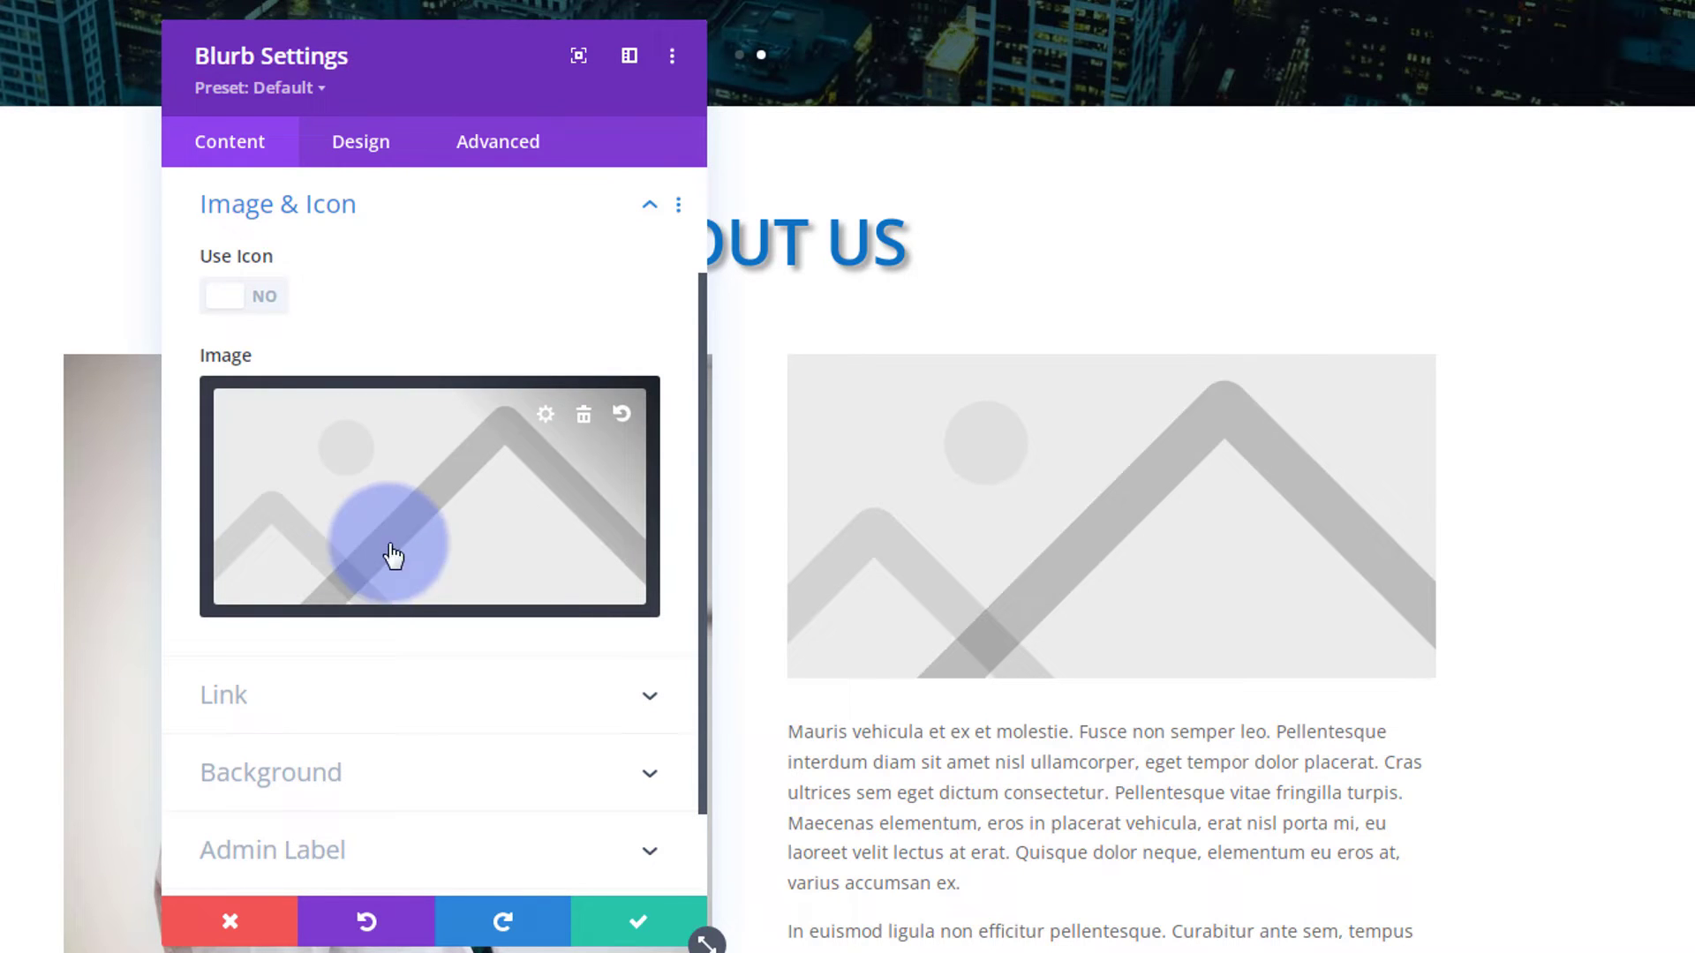
{"action": "left_click", "coordinate": [257, 306]}
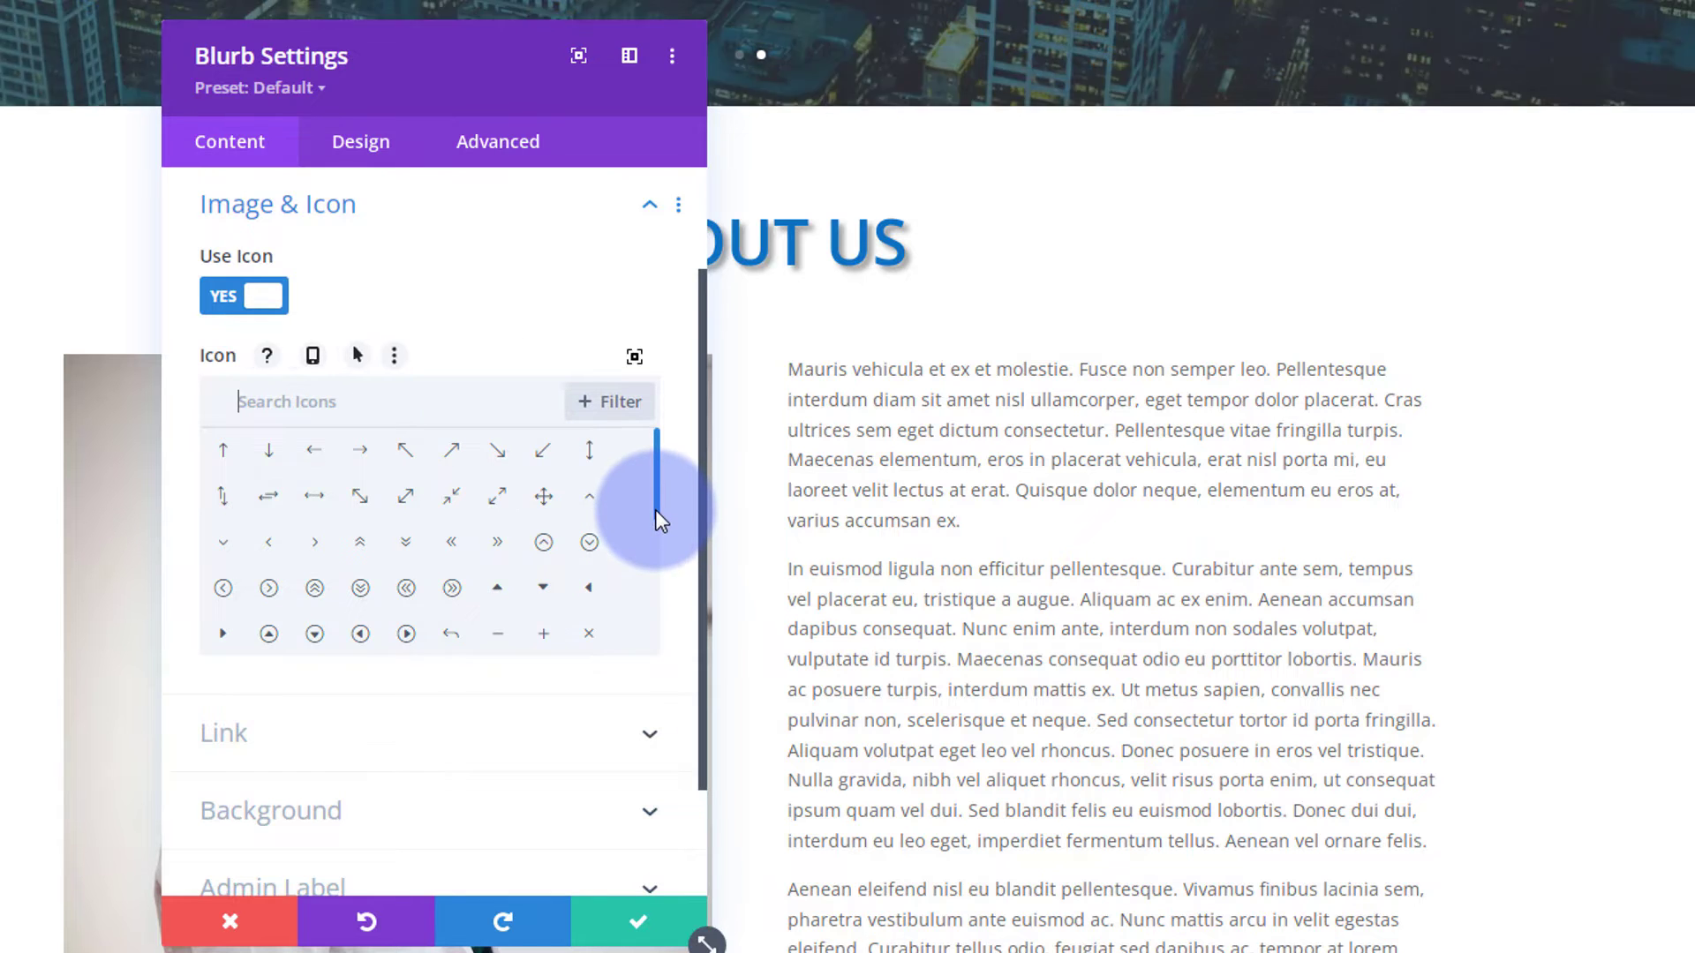
{"action": "mouse_move", "coordinate": [655, 510]}
{"action": "left_mouse_down"}
{"action": "mouse_move", "coordinate": [666, 623]}
{"action": "mouse_move", "coordinate": [657, 537]}
{"action": "left_mouse_up"}
{"action": "scroll", "coordinate": [655, 543], "scroll_direction": "down", "scroll_amount": 1}
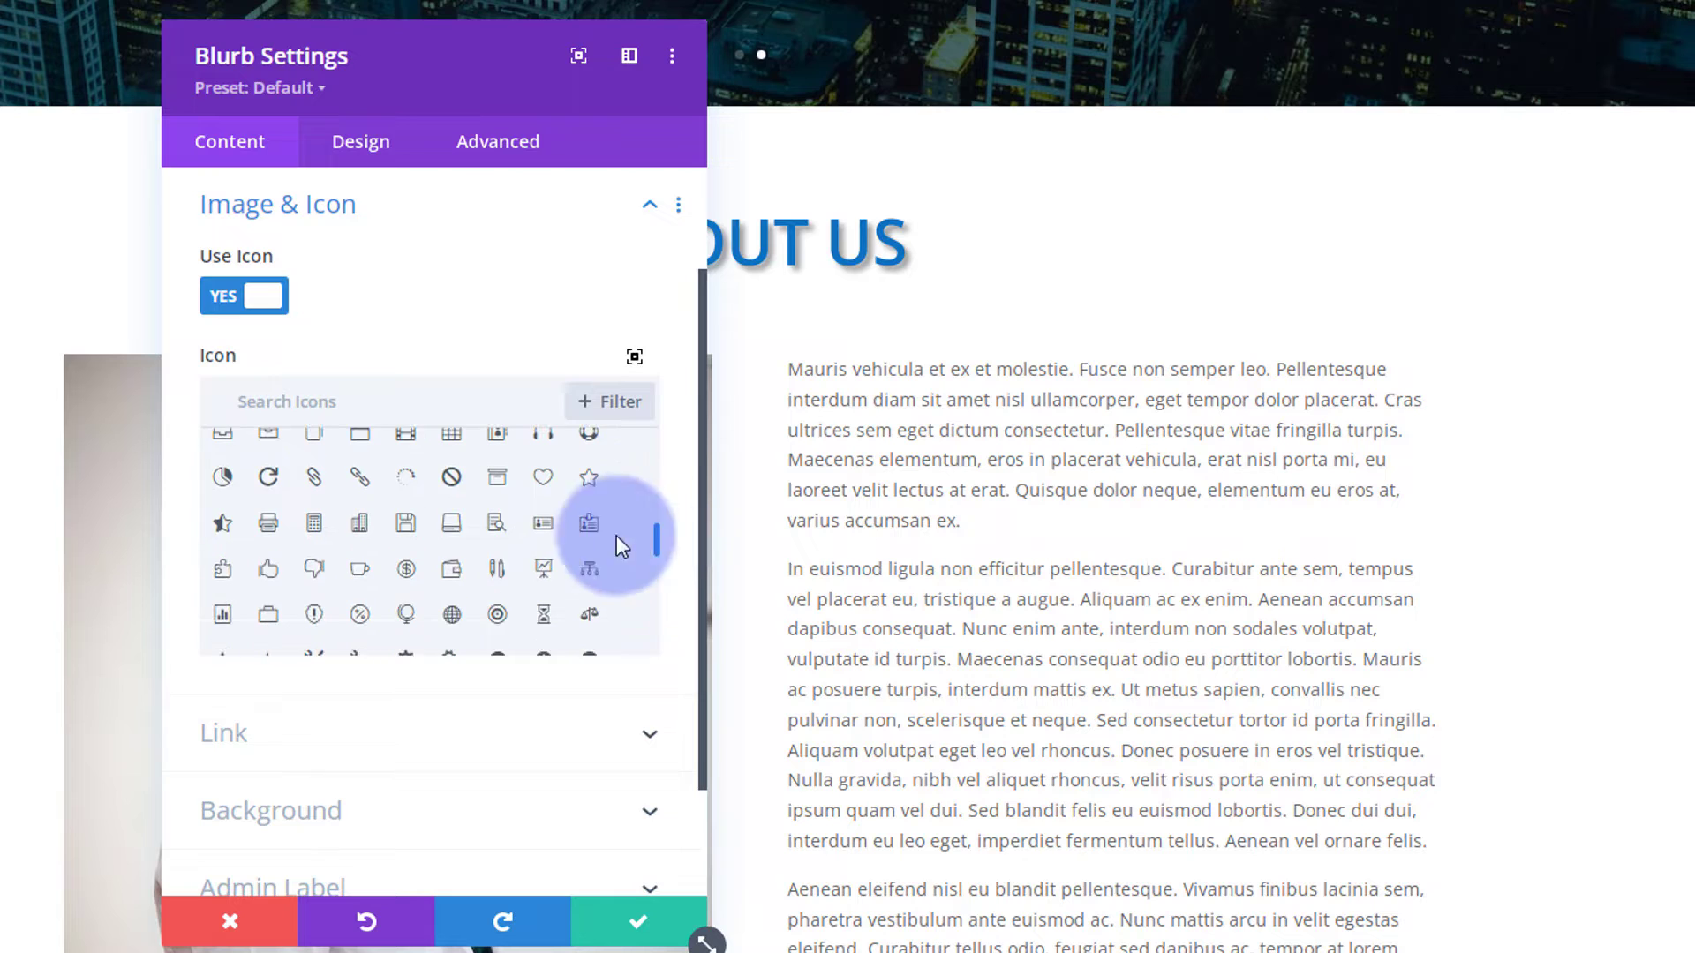
{"action": "type", "text": "comp"}
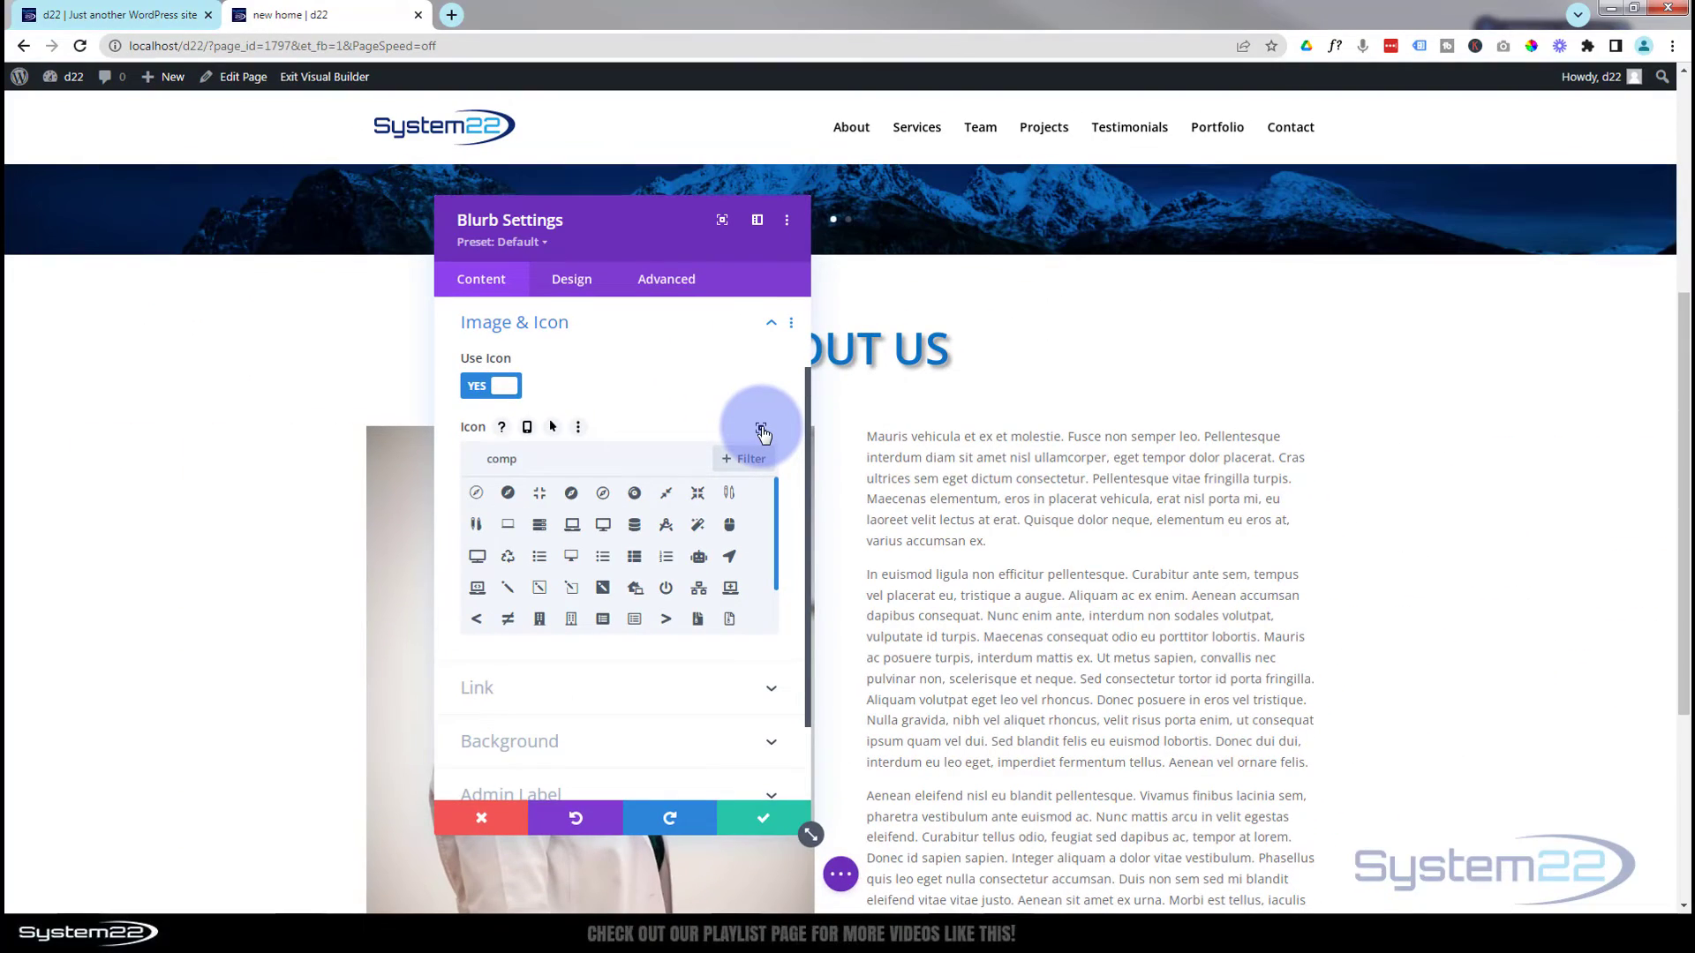
Step: Open the full-size icon library and browse the 'comp' icons
{"action": "left_click", "coordinate": [761, 429]}
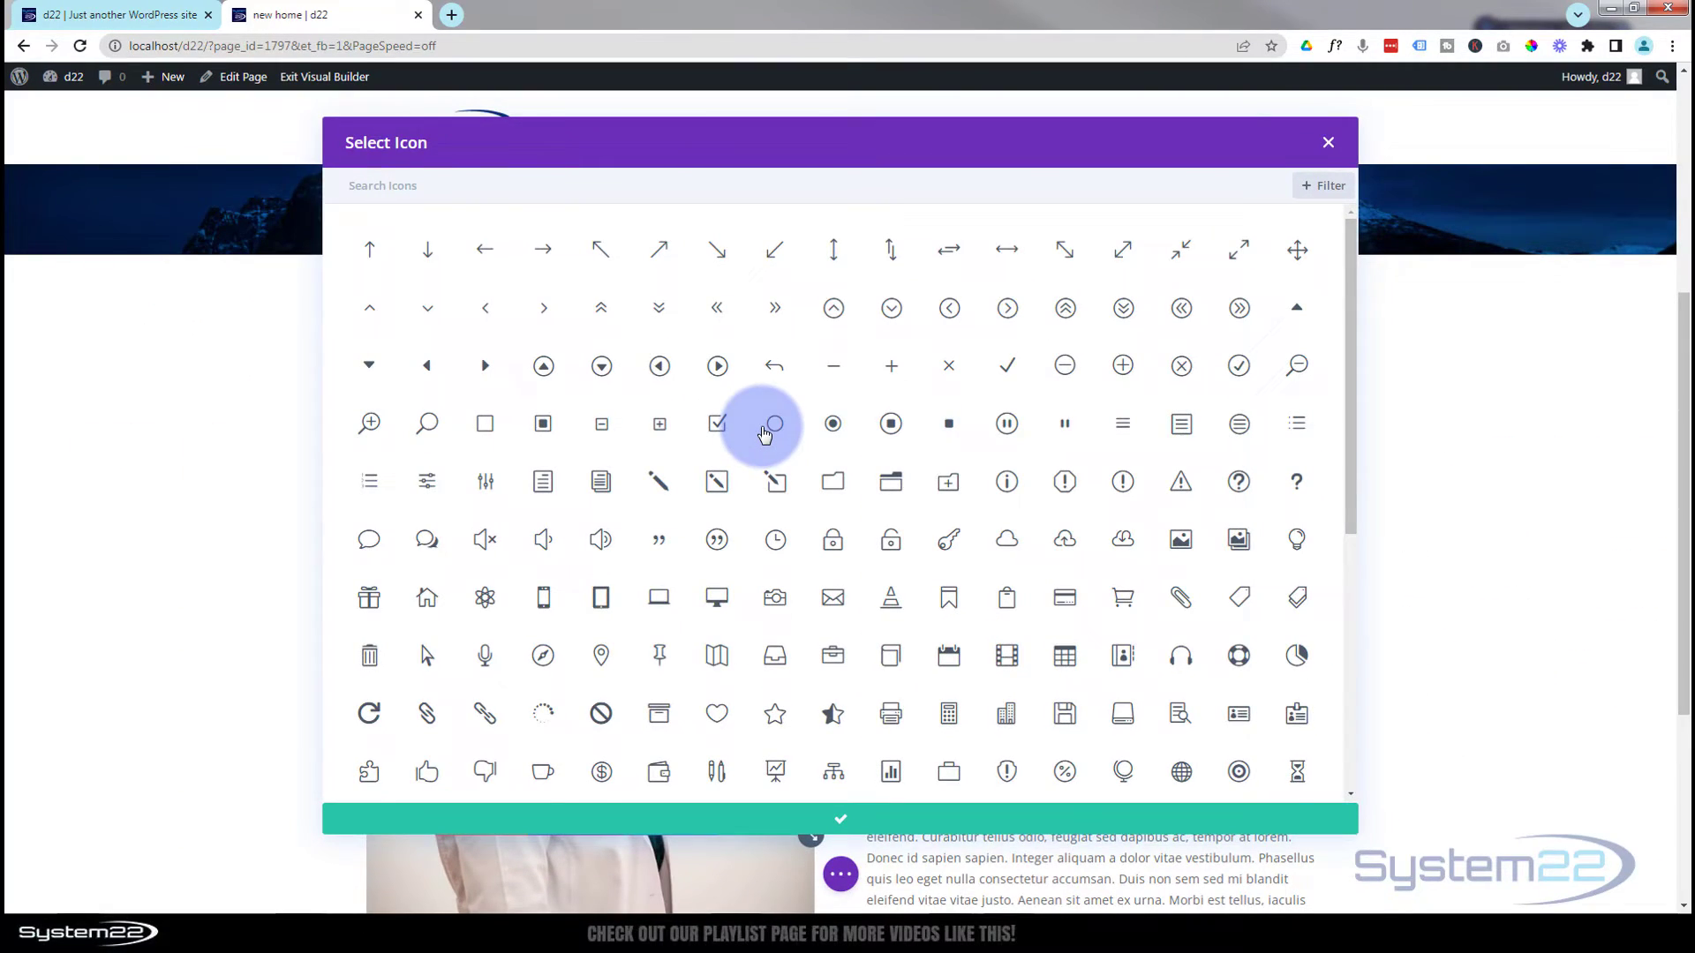
{"action": "scroll", "coordinate": [758, 436], "scroll_direction": "down", "scroll_amount": 15}
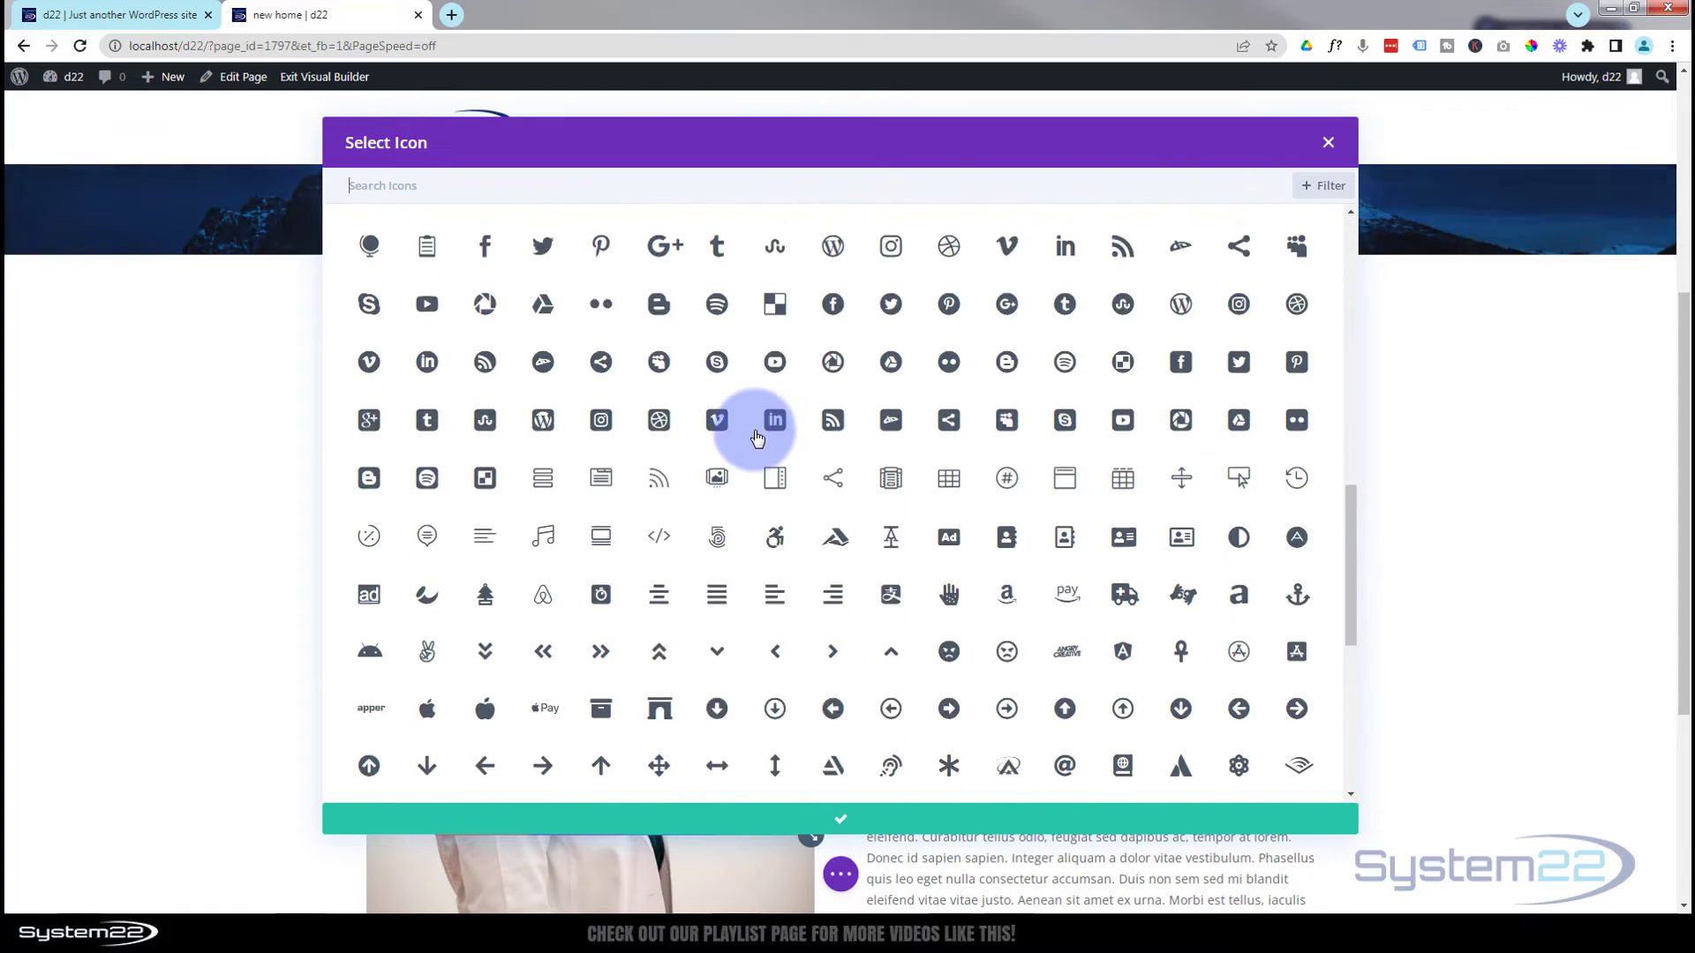
{"action": "scroll", "coordinate": [756, 436], "scroll_direction": "down", "scroll_amount": 10}
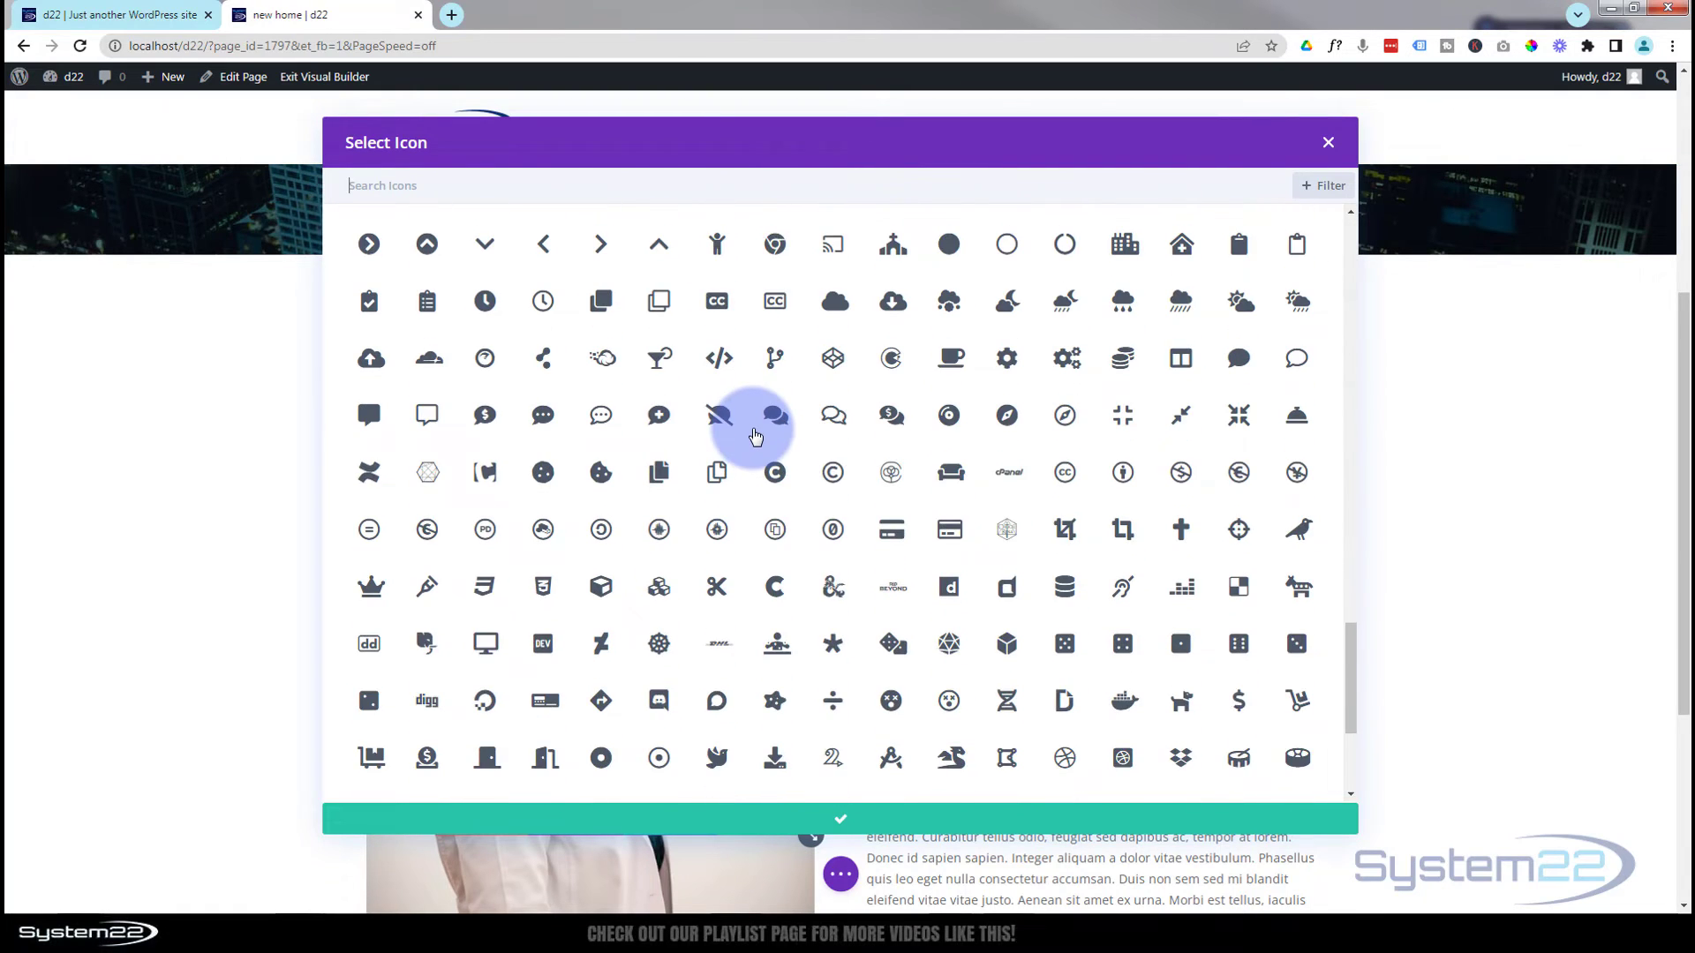
Step: Drop the icon, set the System22 logo from the Media Library as the blurb image, and check its Link settings
{"action": "left_click", "coordinate": [1330, 147]}
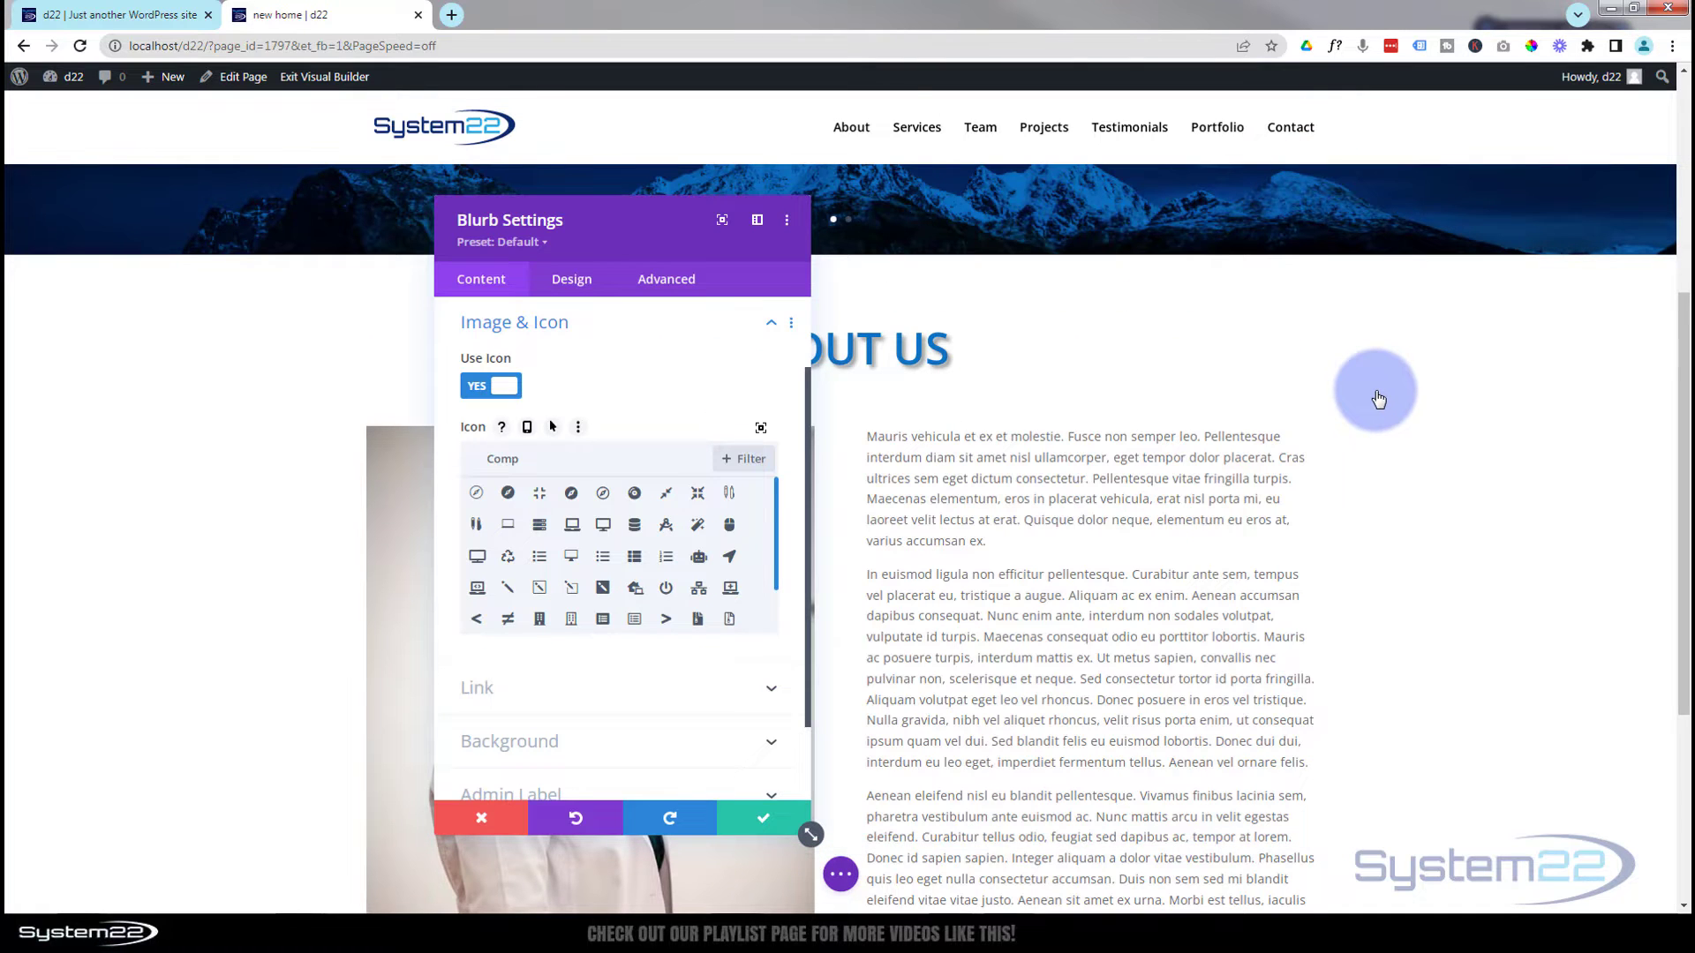
{"action": "scroll", "coordinate": [1378, 393], "scroll_direction": "down", "scroll_amount": 2}
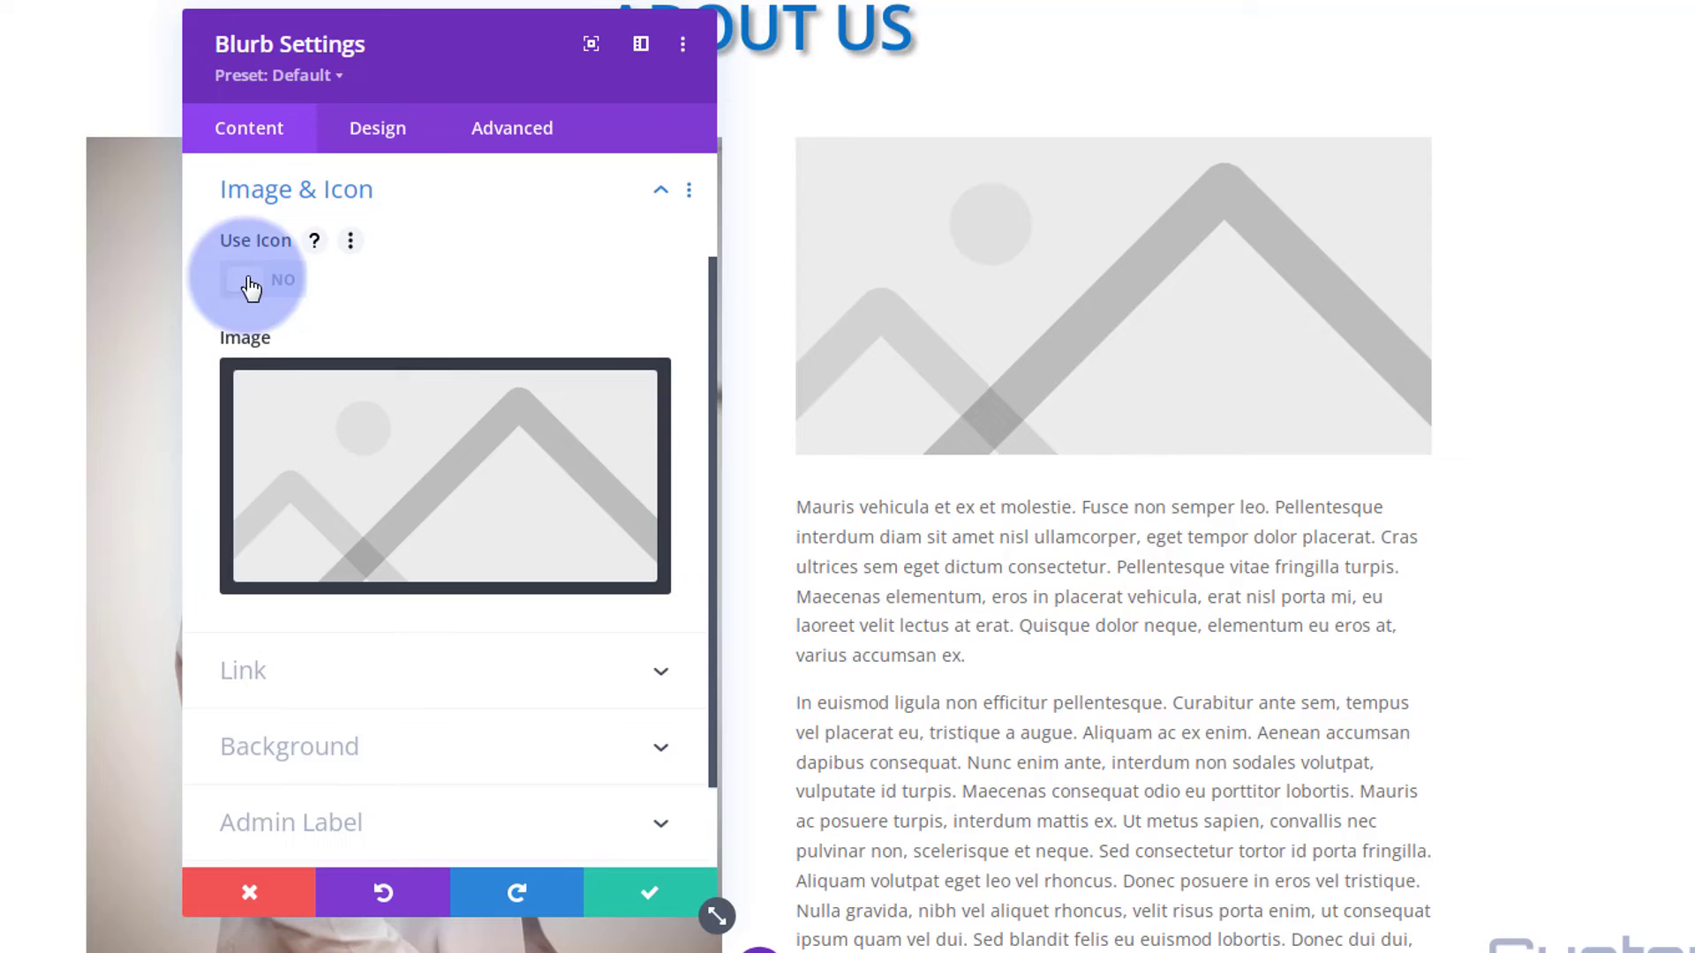
{"action": "left_click", "coordinate": [548, 503]}
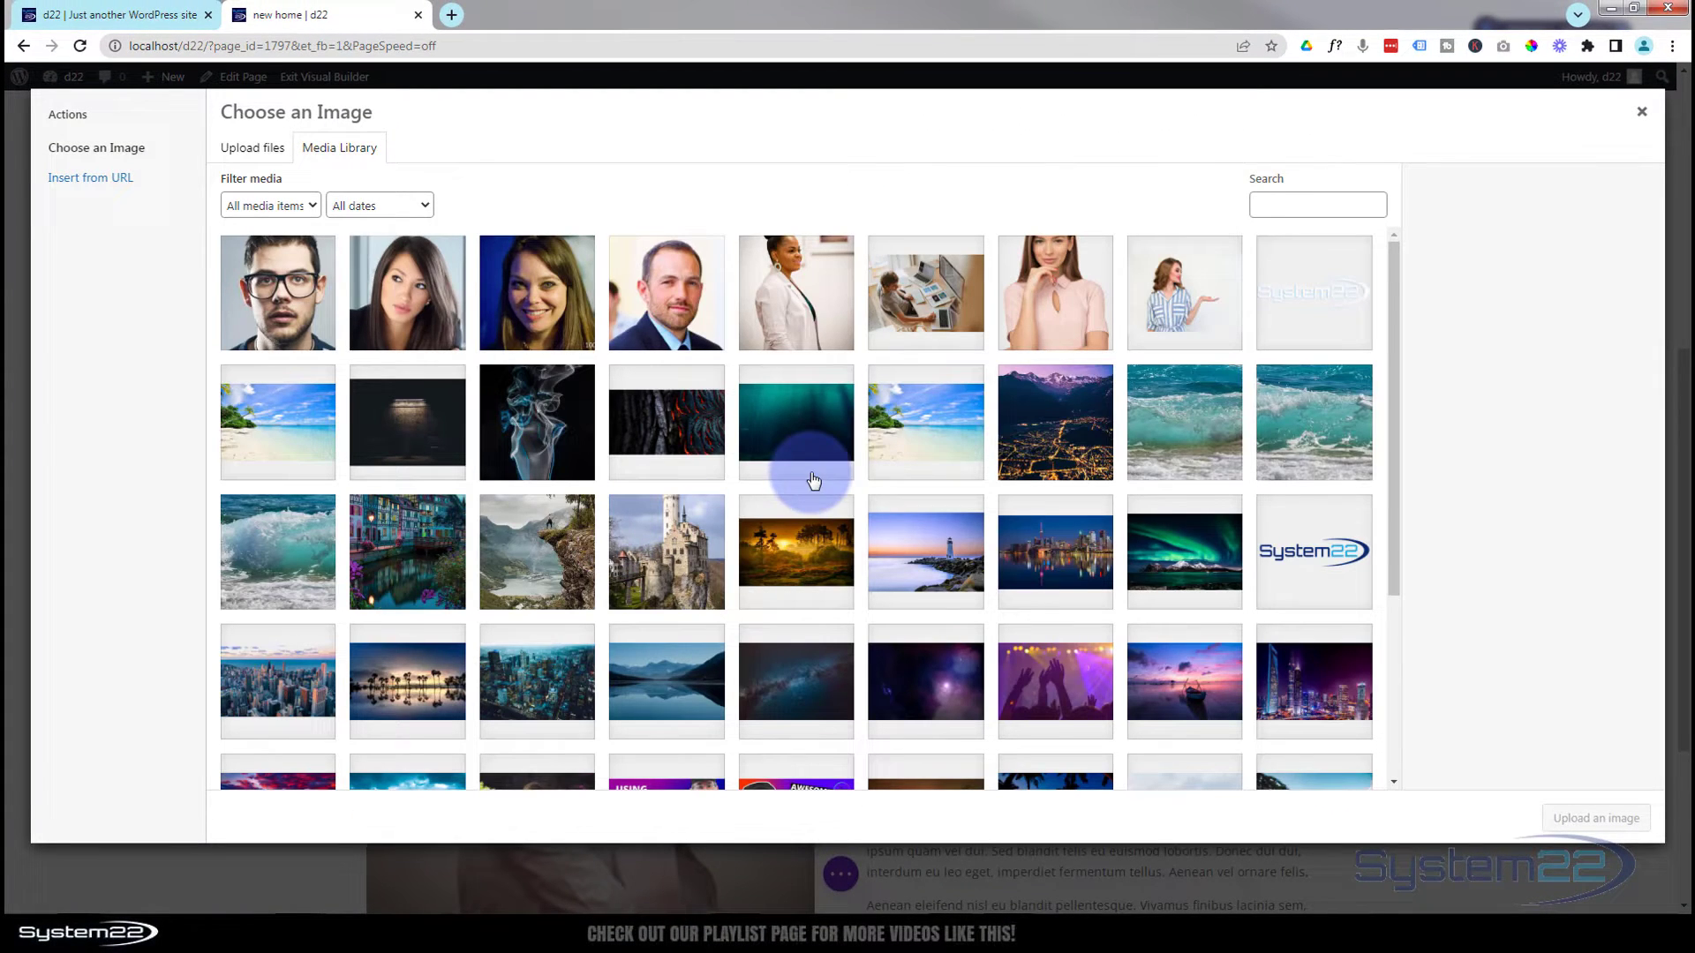
{"action": "left_click", "coordinate": [1305, 551]}
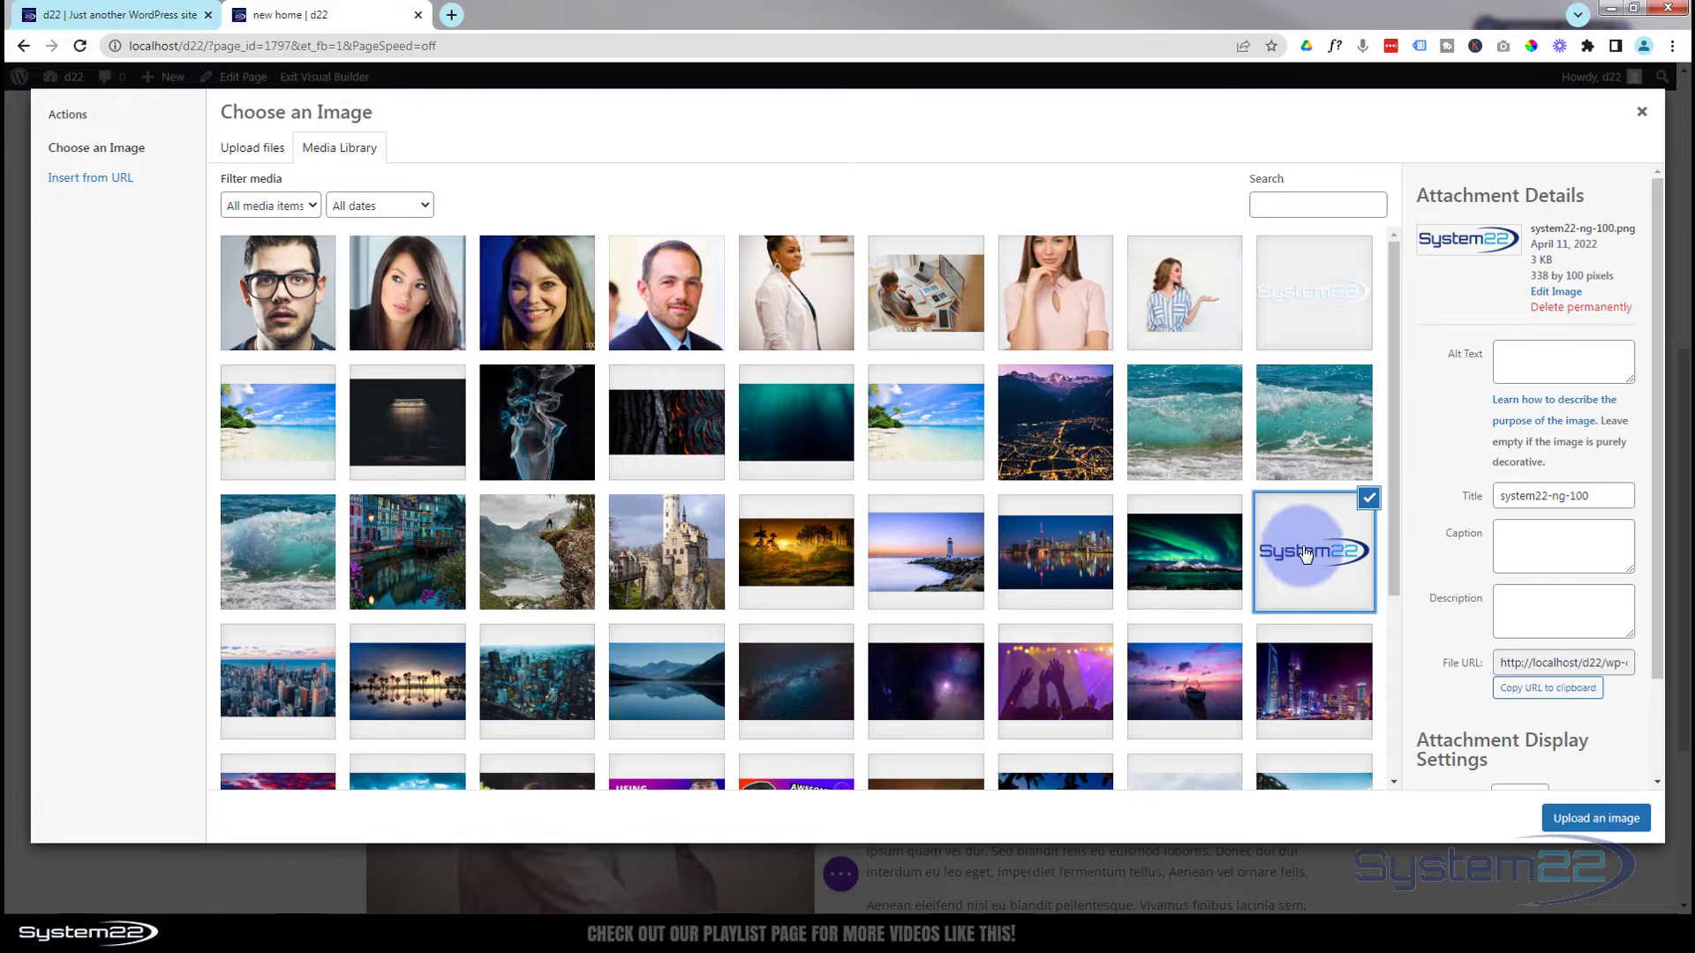
{"action": "left_click", "coordinate": [1599, 821]}
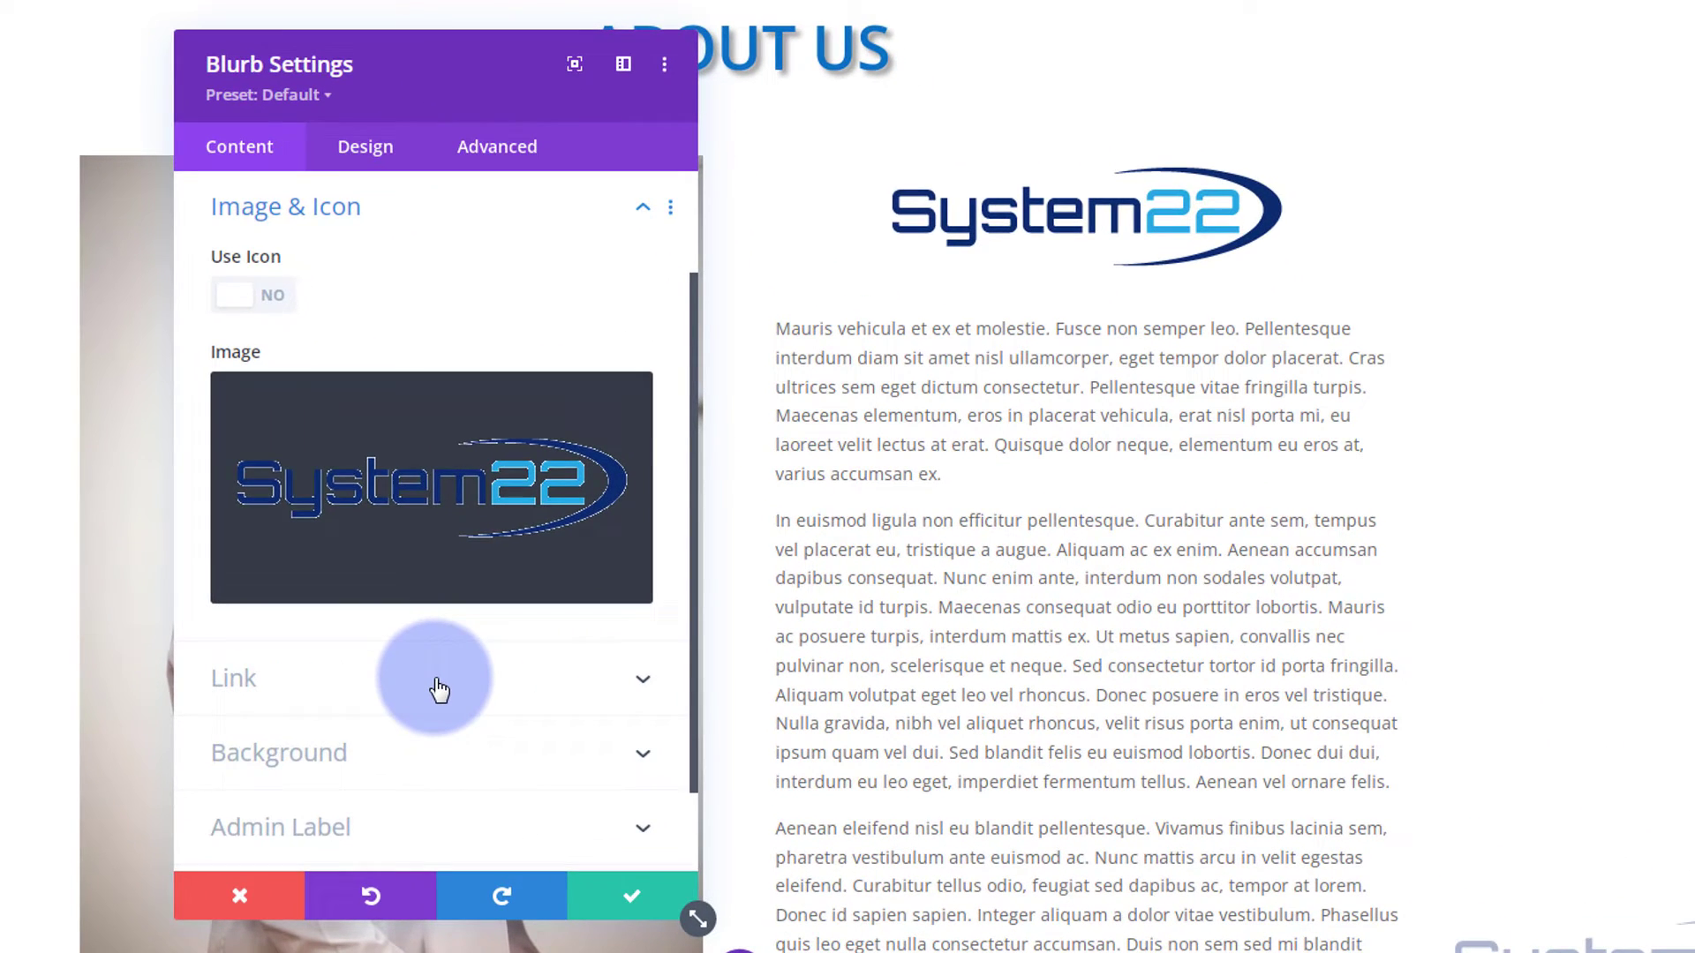
{"action": "left_click", "coordinate": [624, 662]}
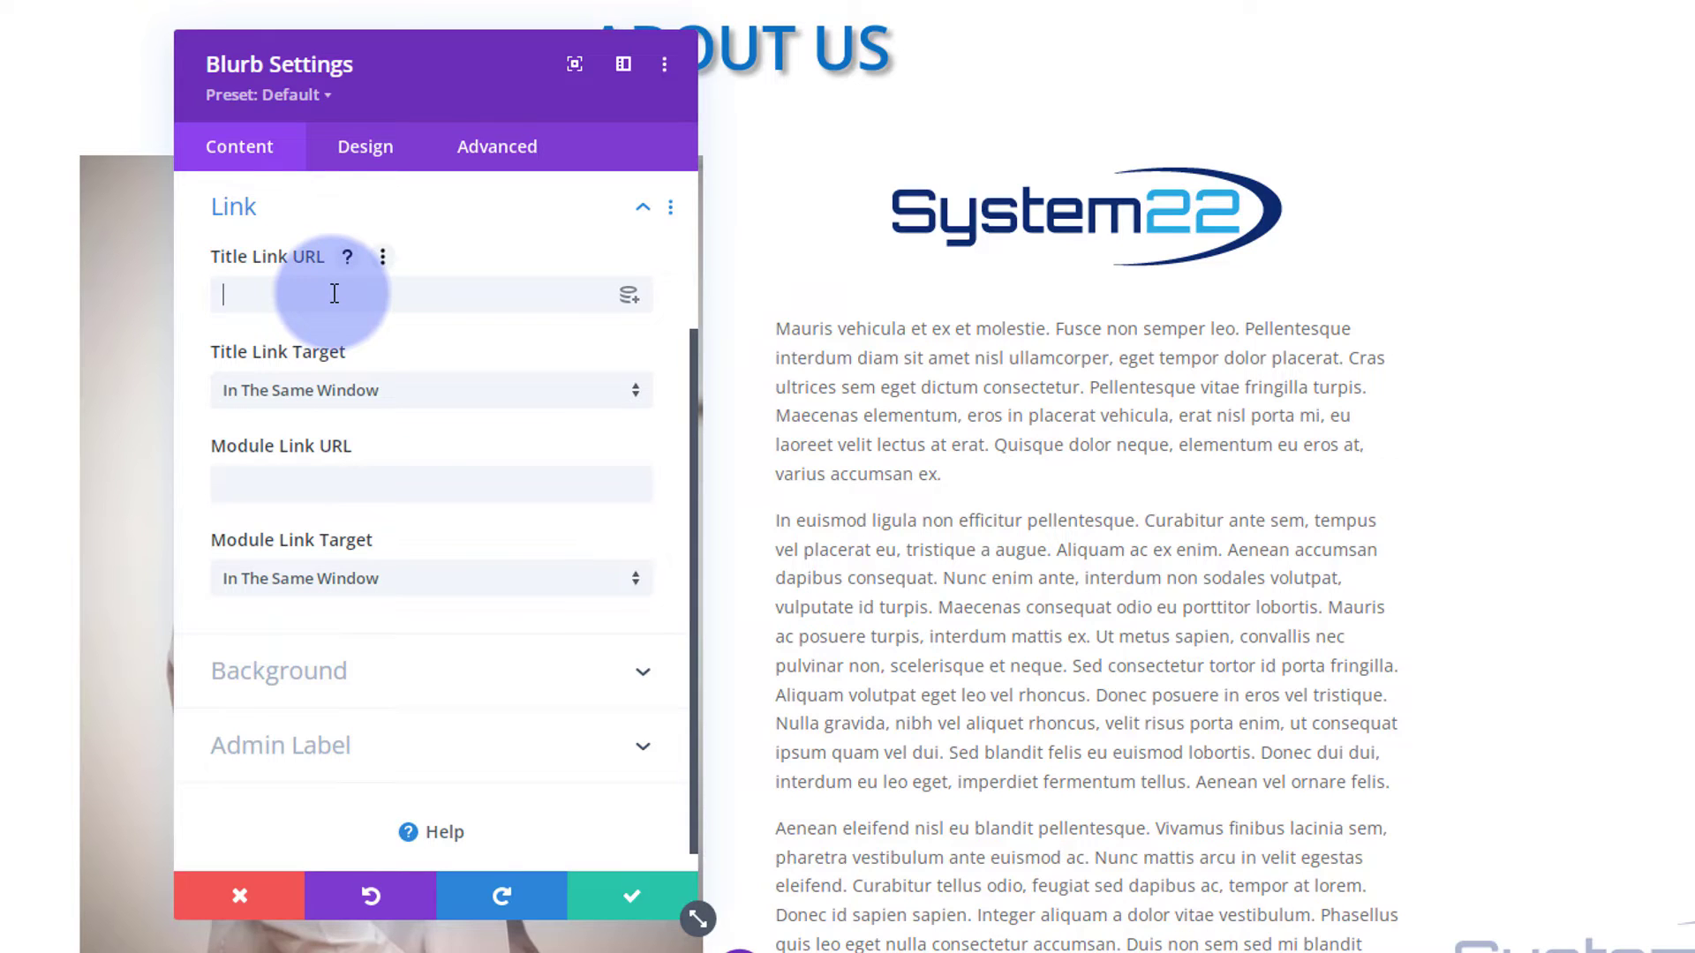
{"action": "left_click", "coordinate": [235, 484]}
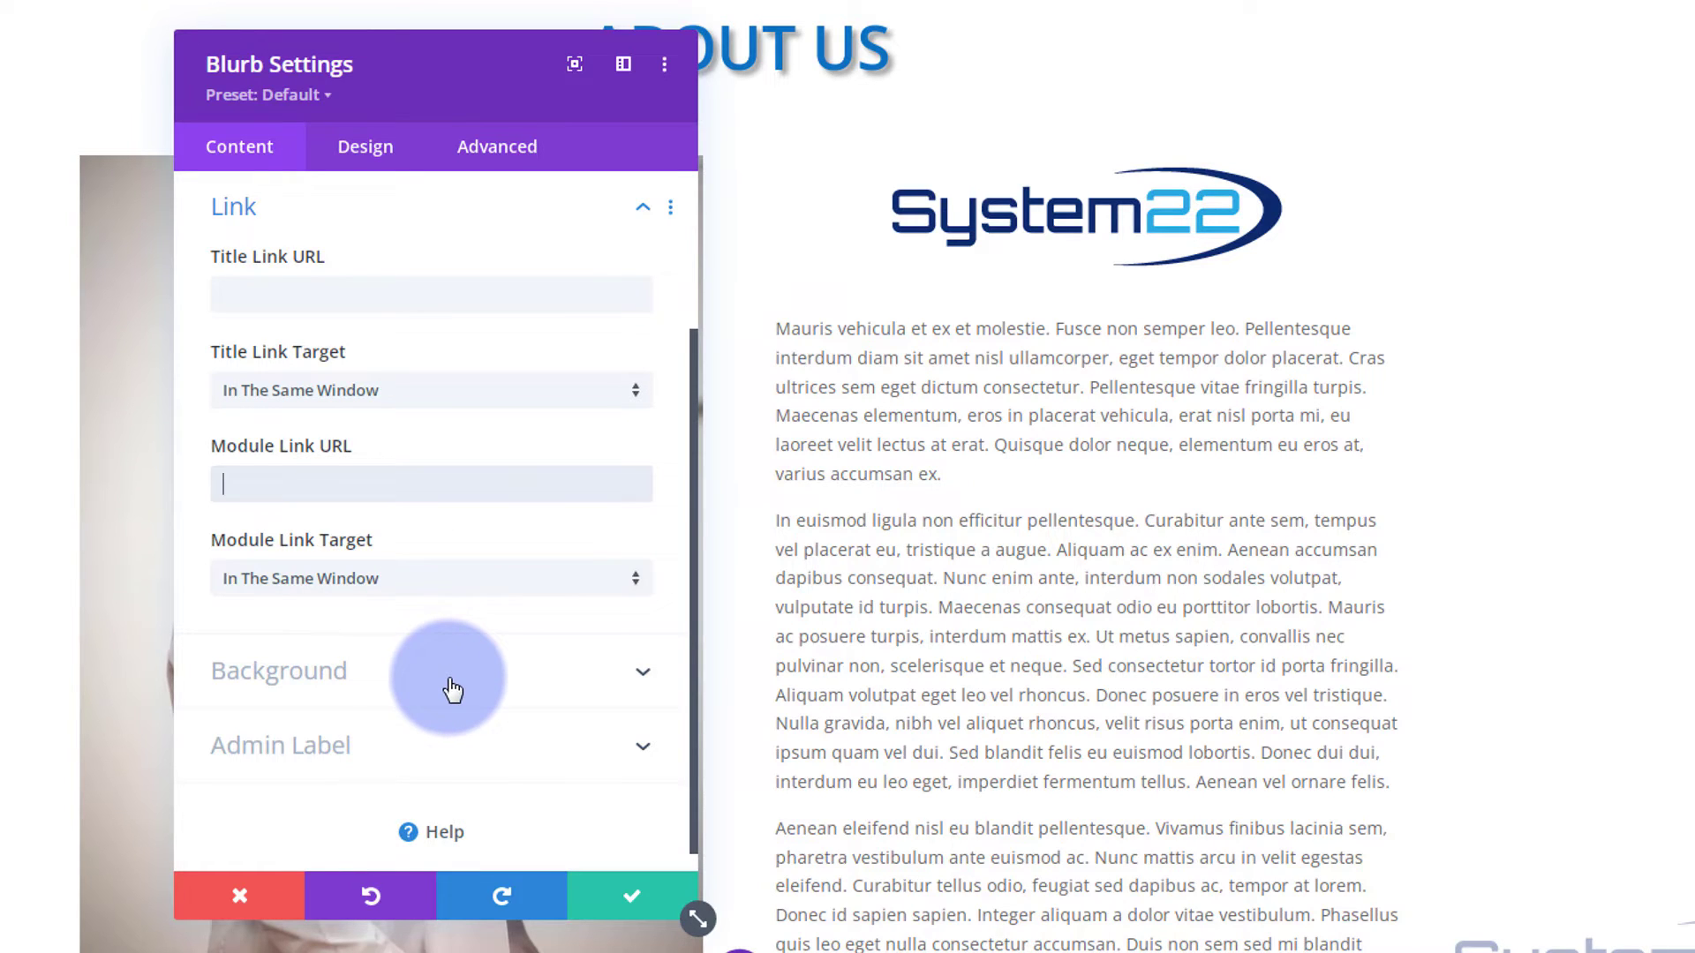
{"action": "left_click", "coordinate": [365, 155]}
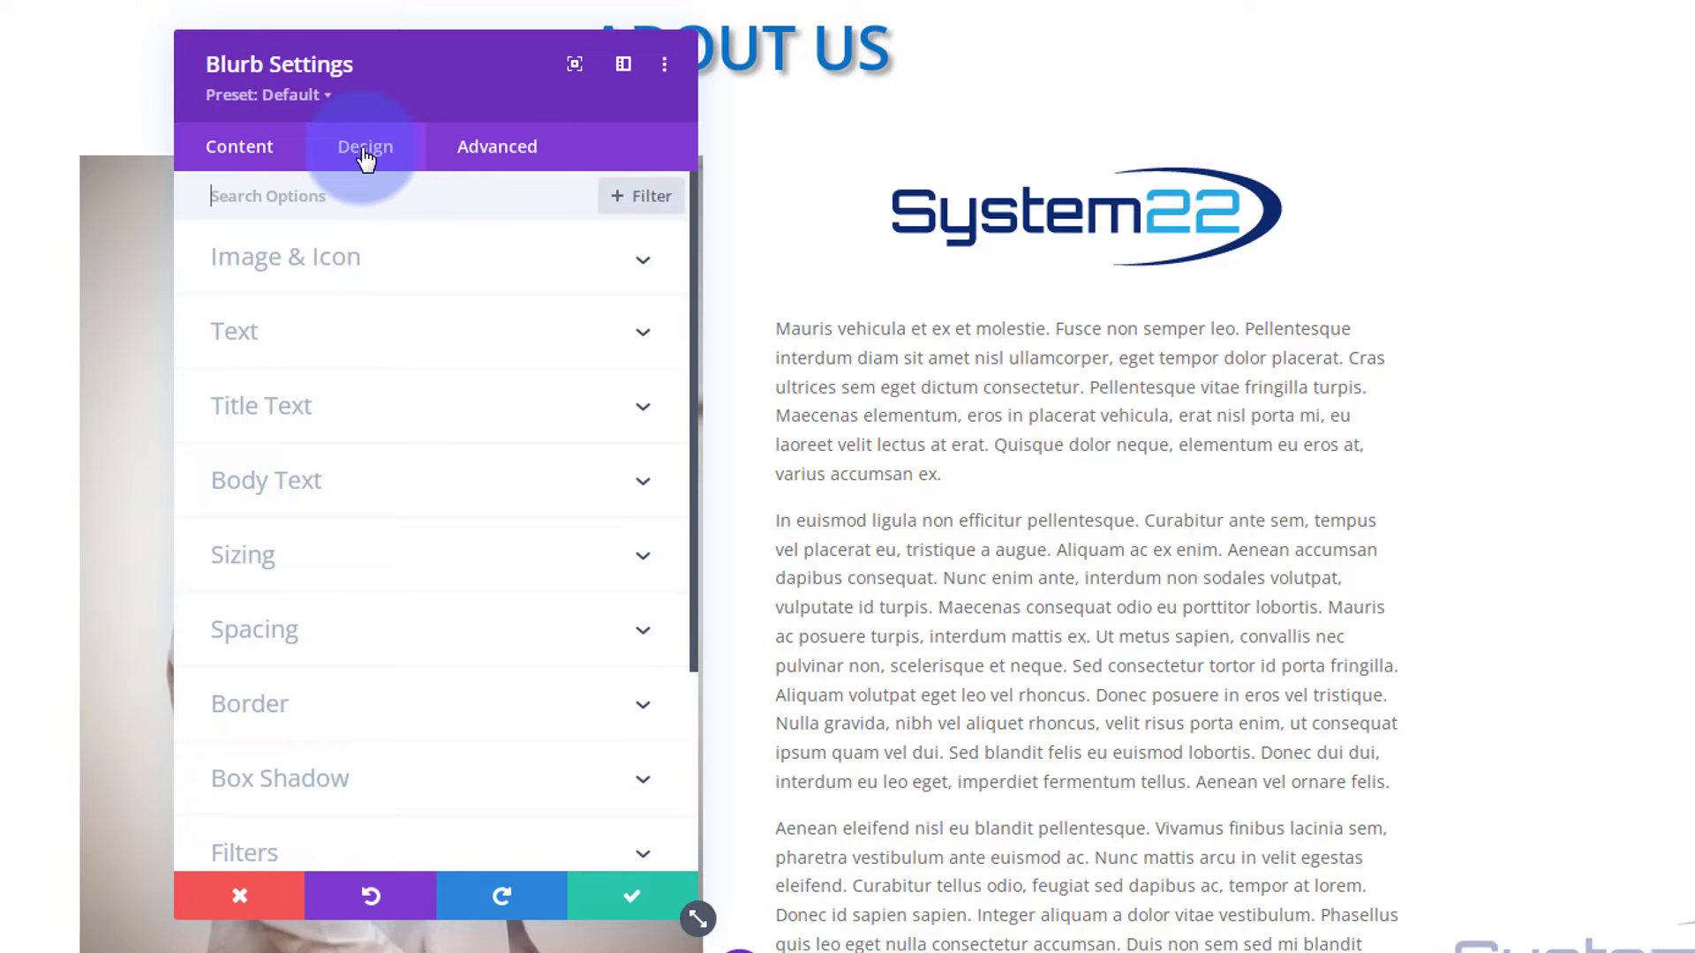
{"action": "left_click", "coordinate": [481, 280]}
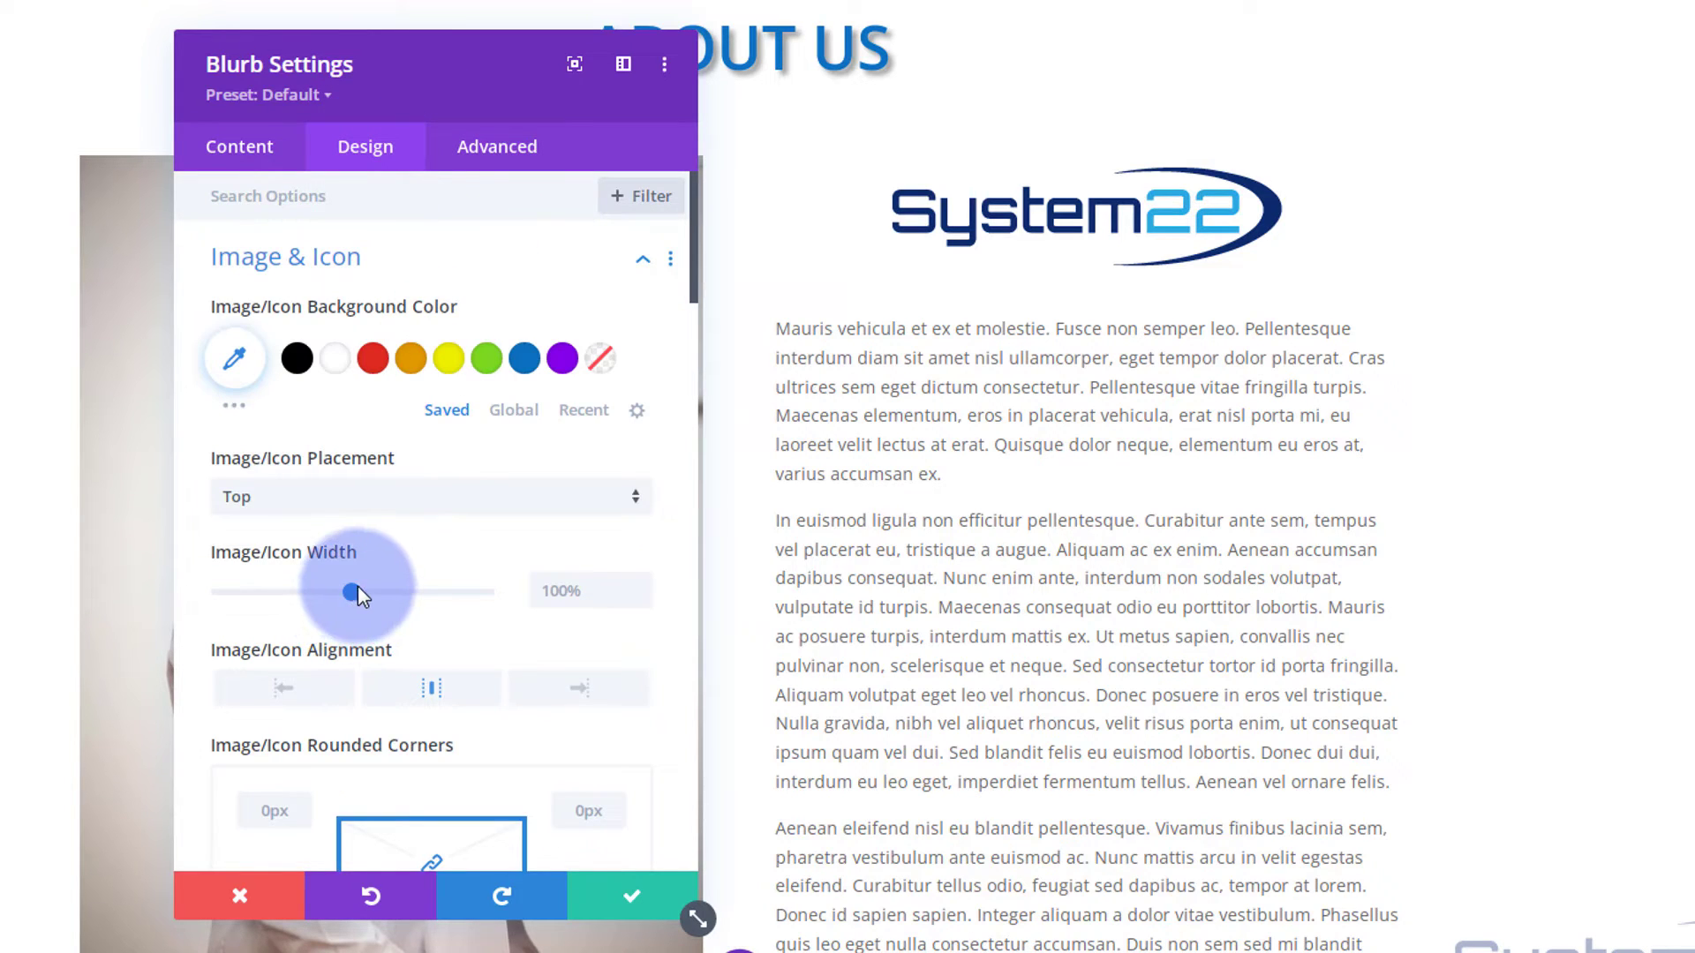
{"action": "left_click_drag", "start_coordinate": [341, 591], "coordinate": [319, 590]}
{"action": "left_click", "coordinate": [290, 693]}
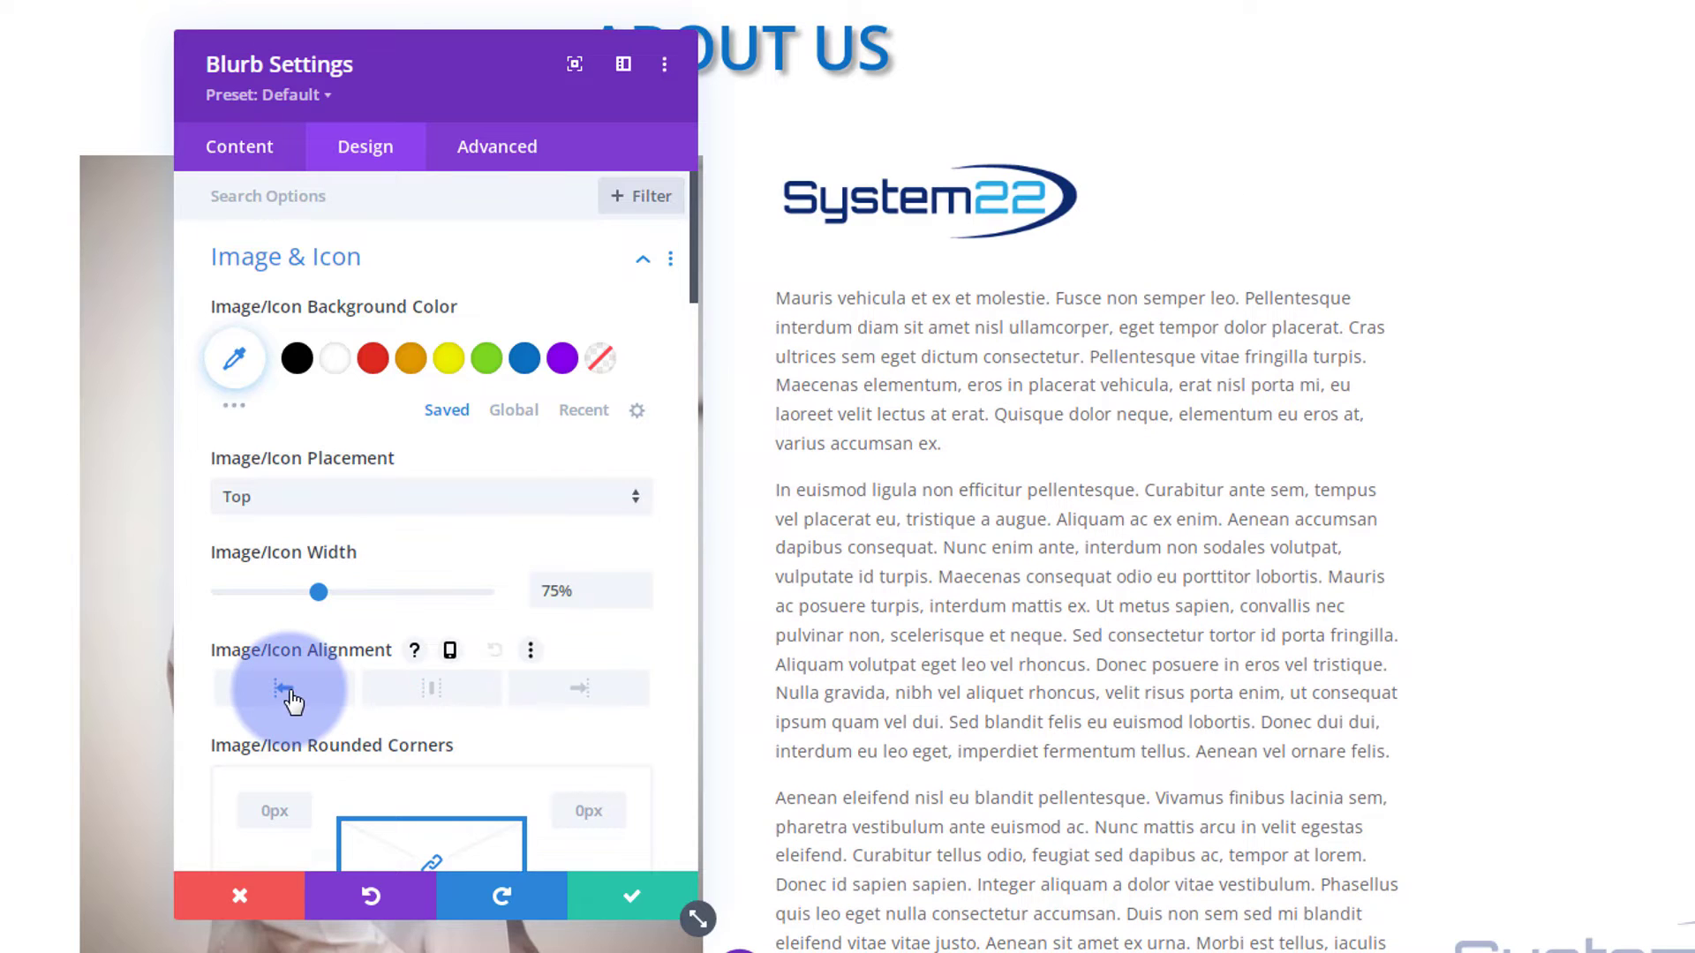
{"action": "left_click", "coordinate": [432, 689]}
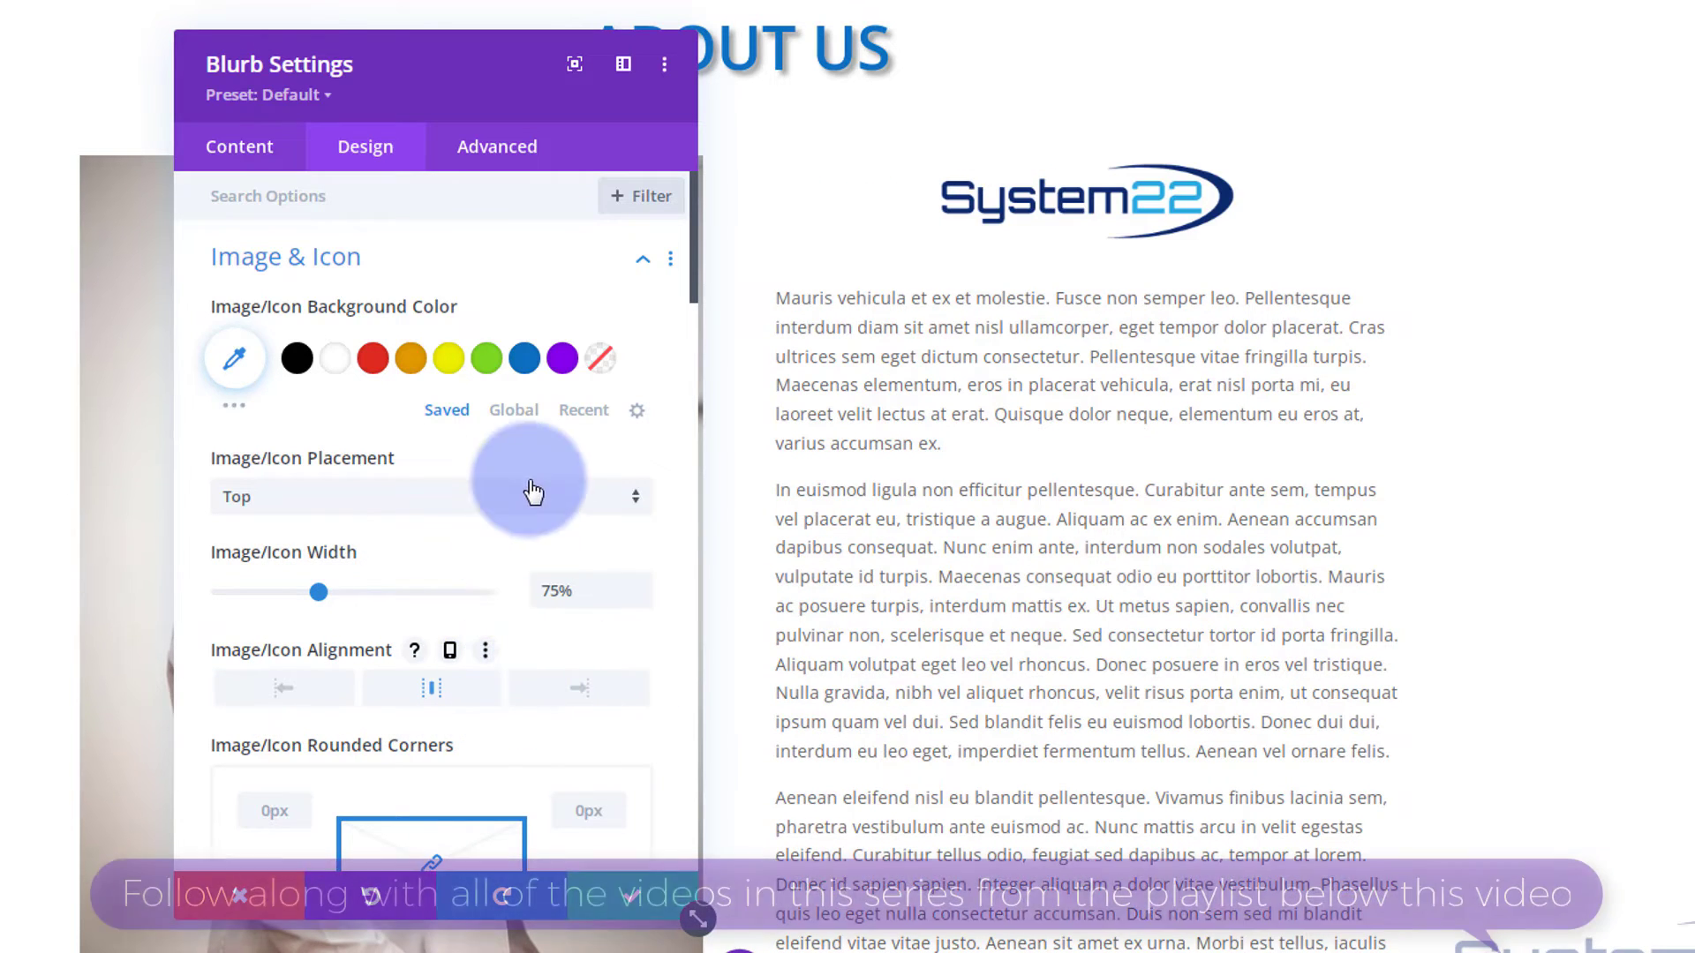
{"action": "scroll", "coordinate": [466, 559], "scroll_direction": "down", "scroll_amount": 4}
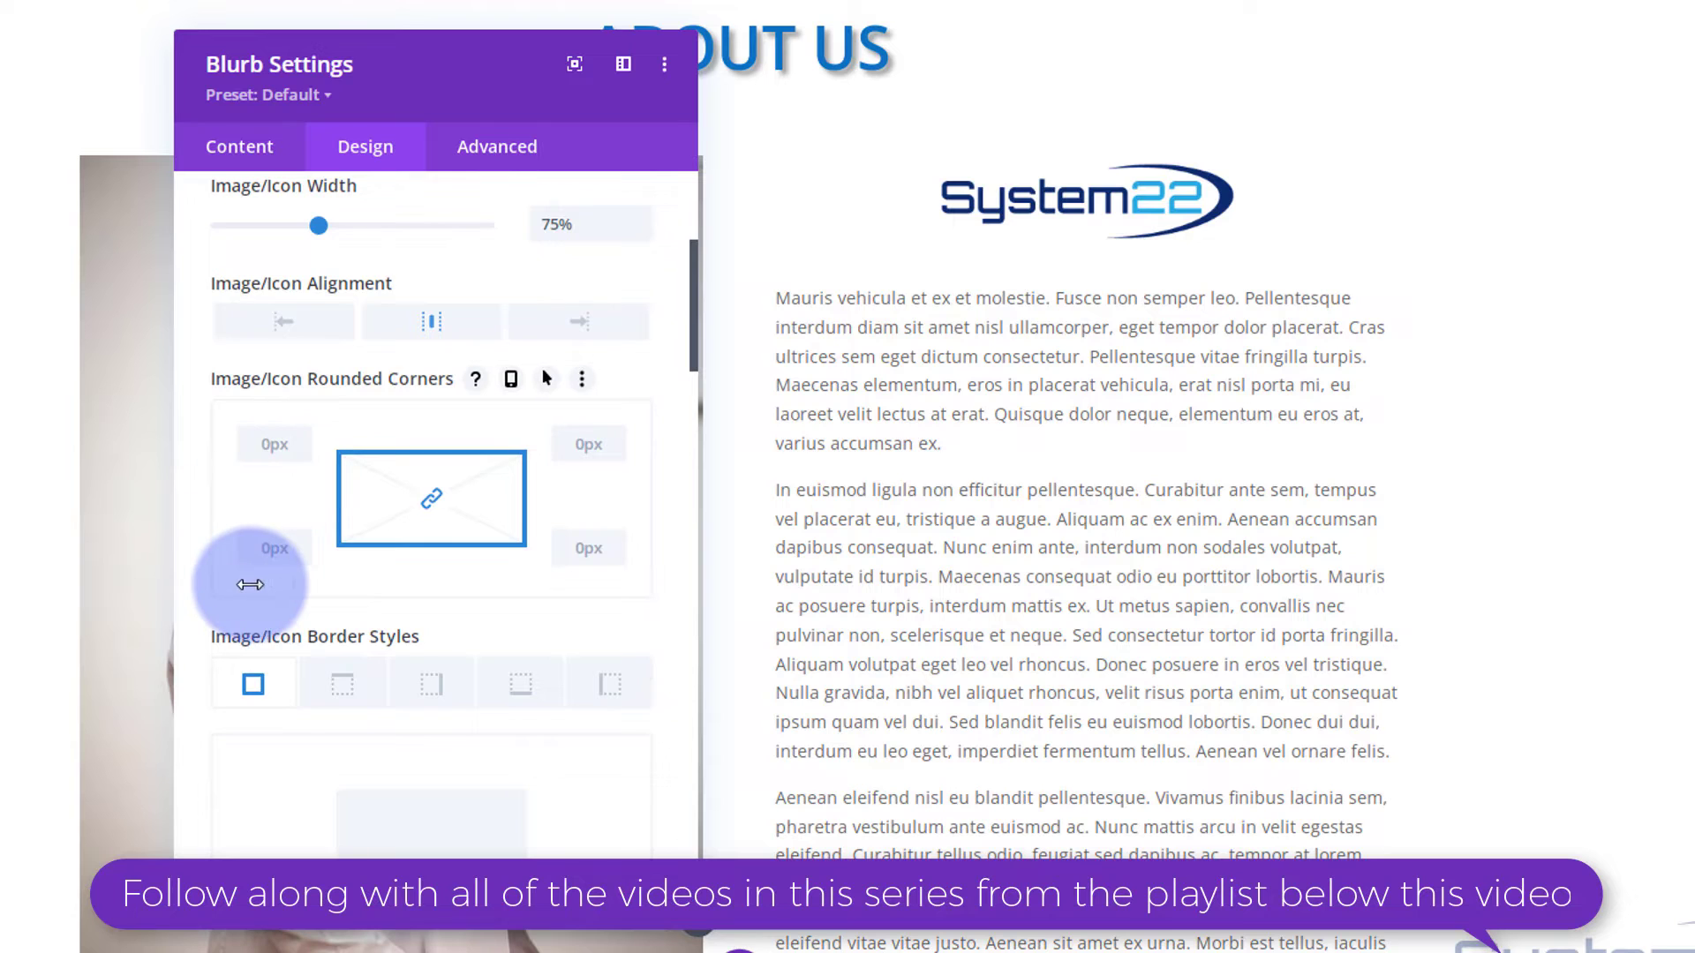
{"action": "scroll", "coordinate": [250, 584], "scroll_direction": "down", "scroll_amount": 10}
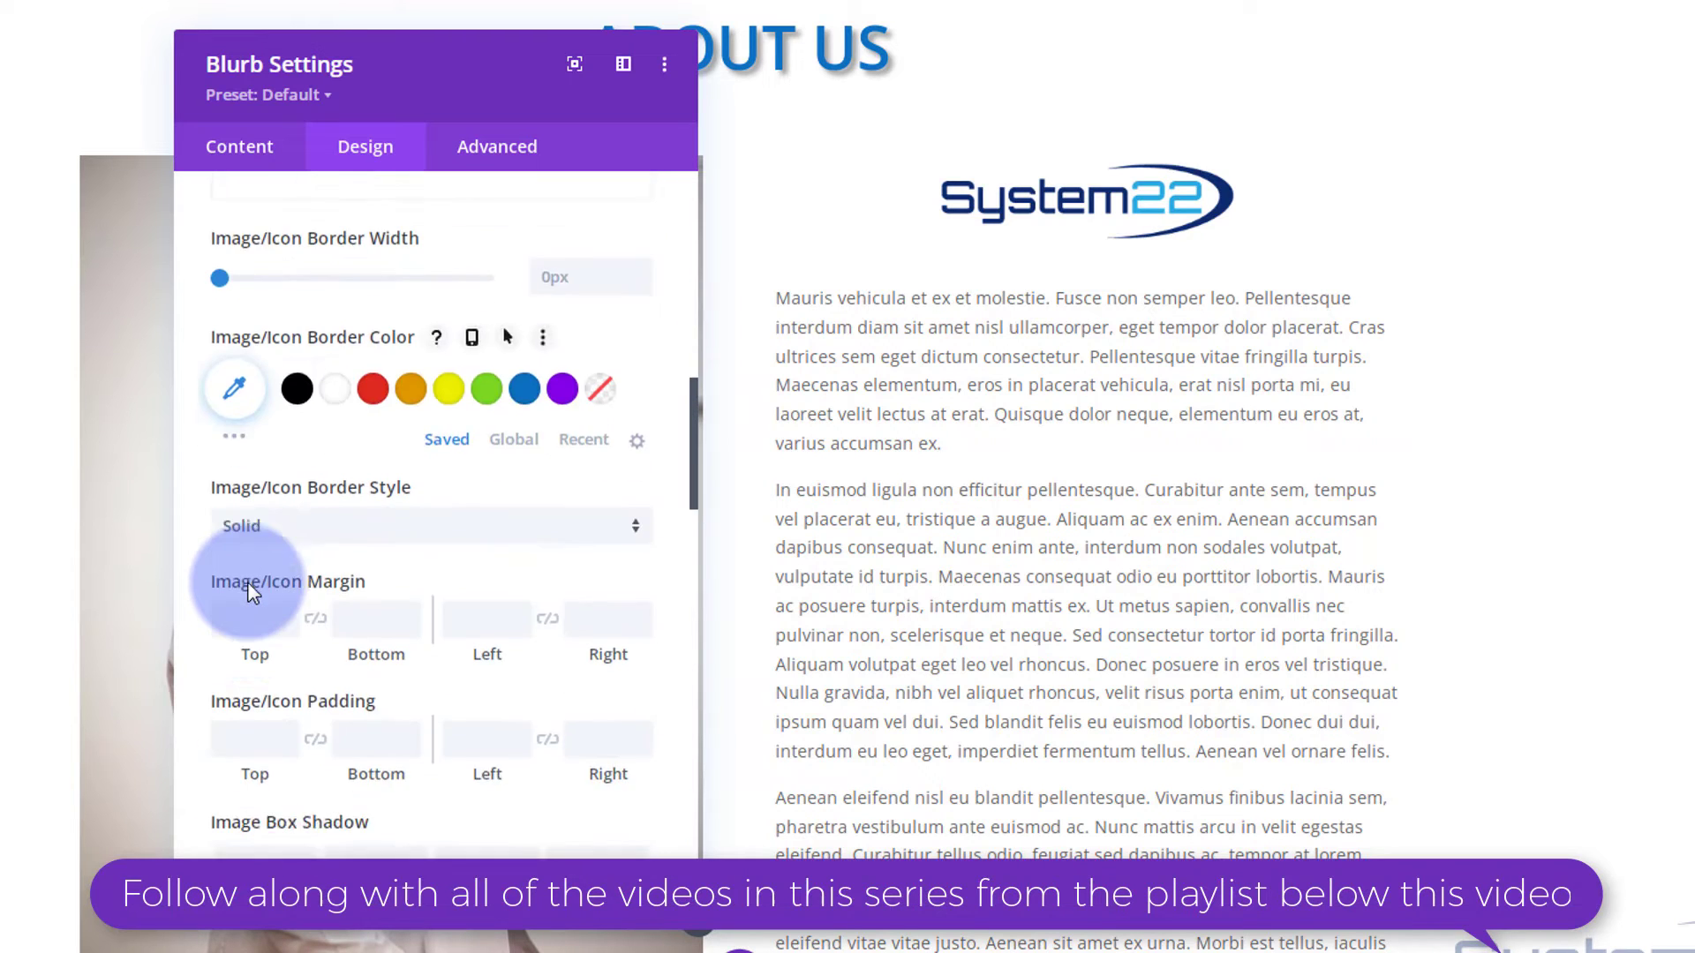
{"action": "scroll", "coordinate": [250, 590], "scroll_direction": "down", "scroll_amount": 11}
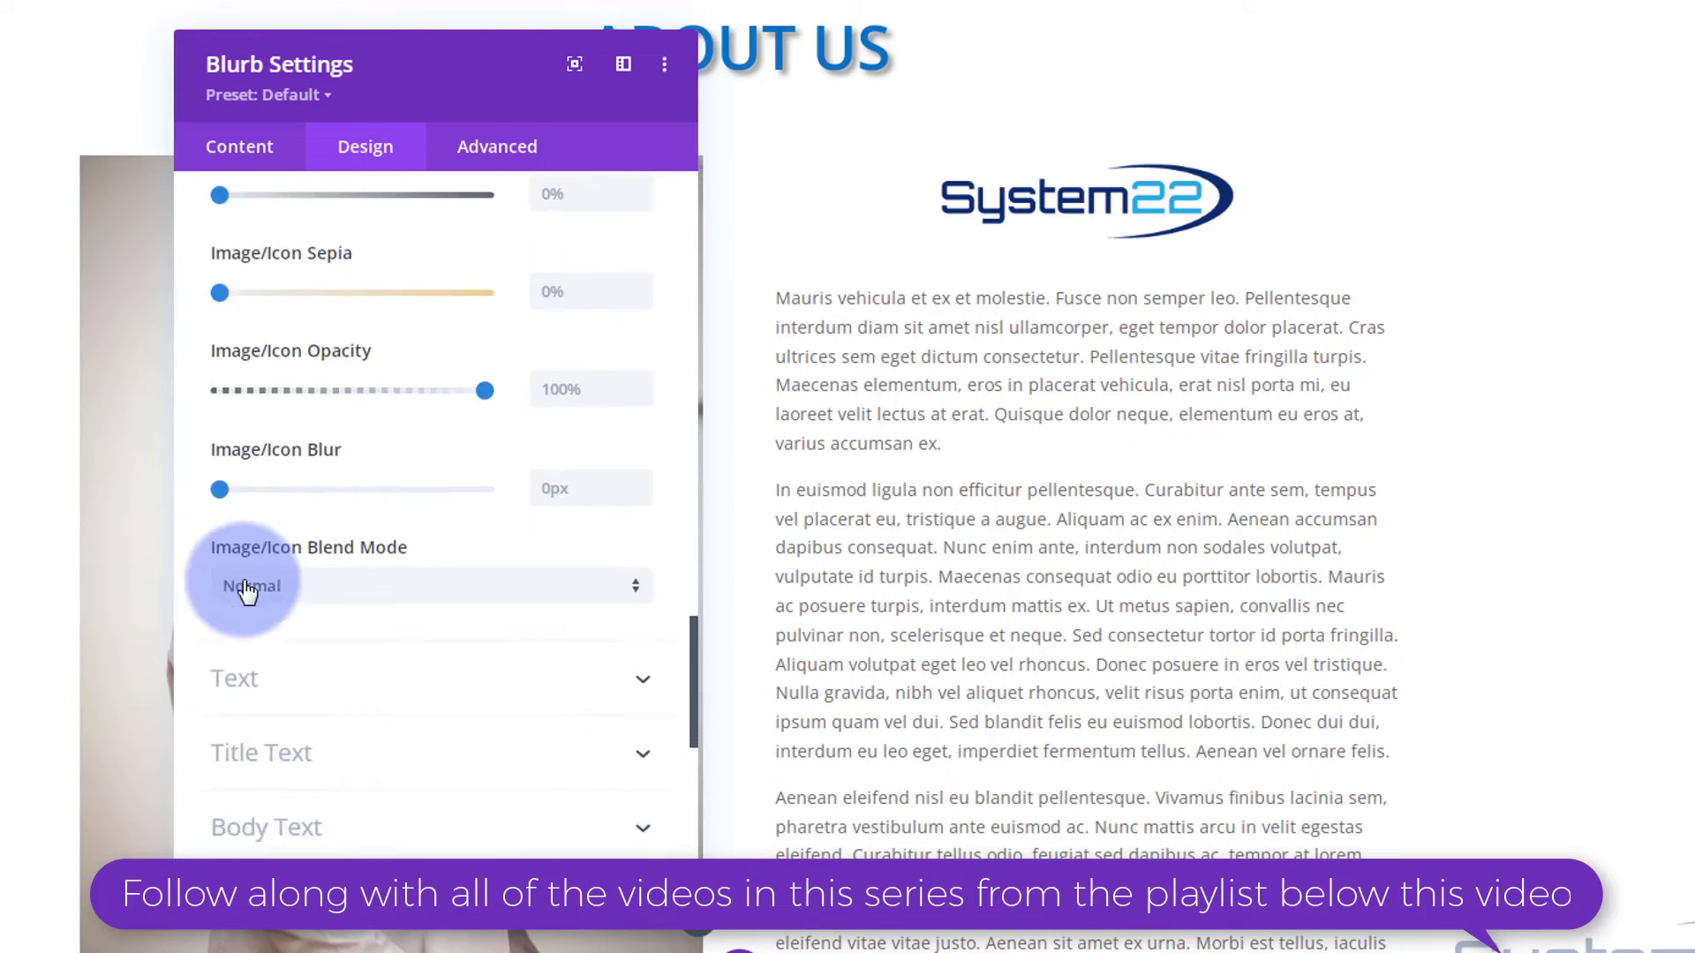
{"action": "scroll", "coordinate": [248, 589], "scroll_direction": "down", "scroll_amount": 2}
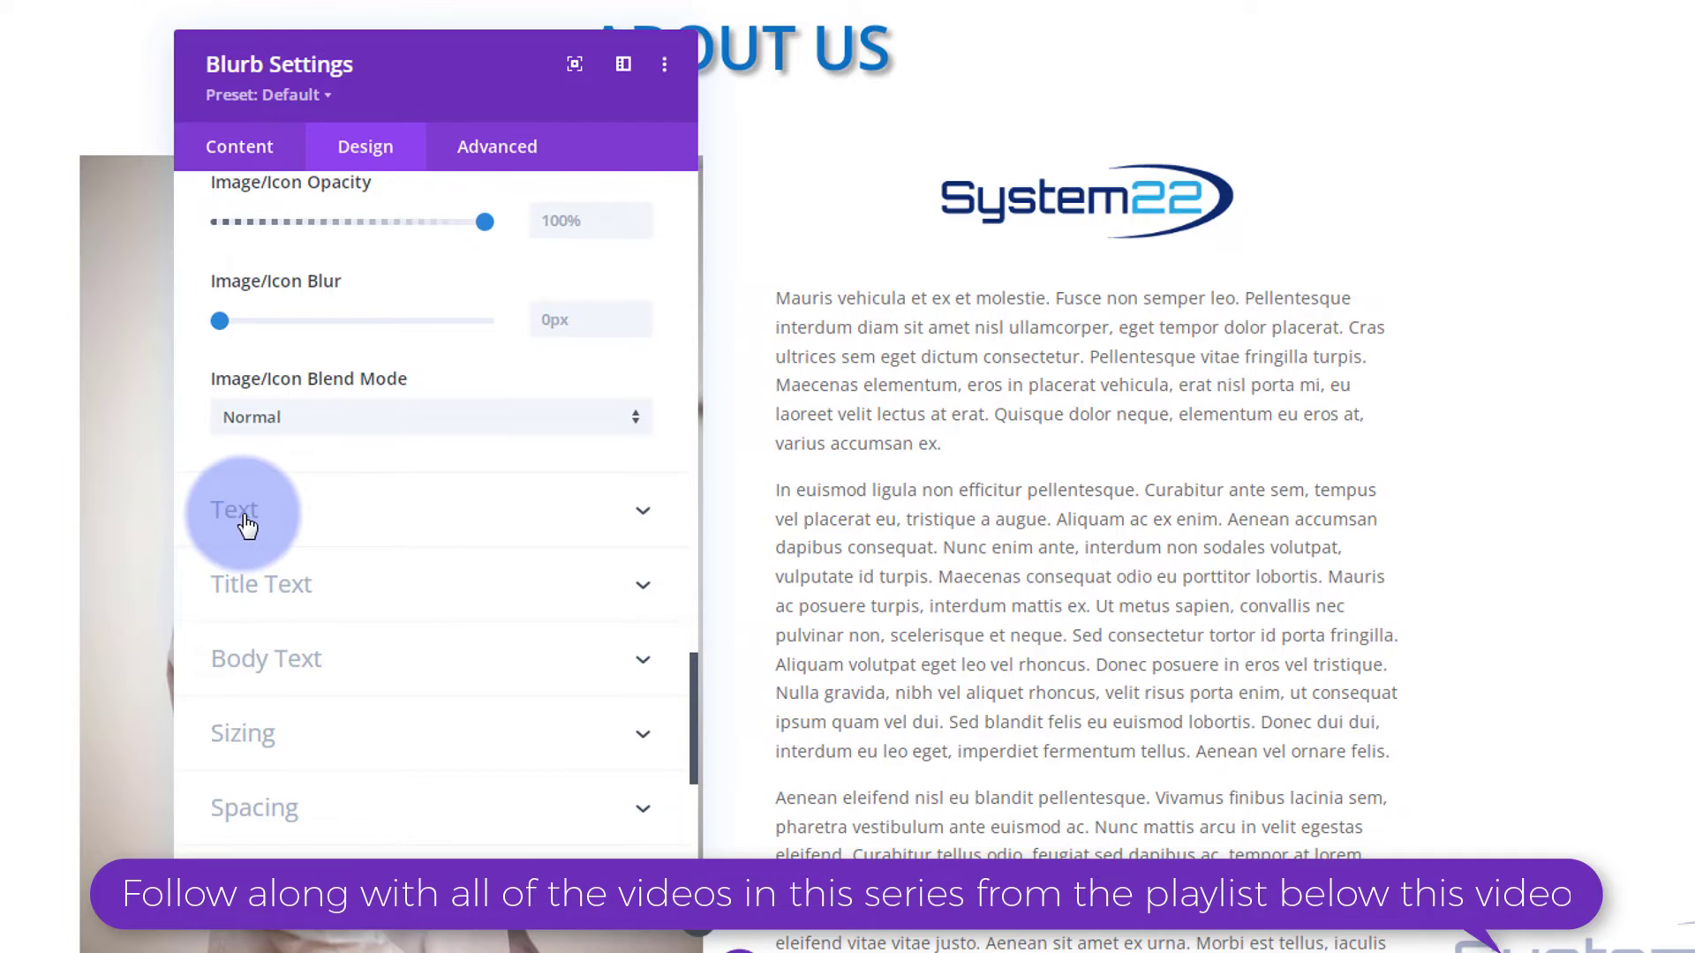
Step: Try Light as the blurb's text colour, then set it back to Dark
{"action": "left_click", "coordinate": [367, 530]}
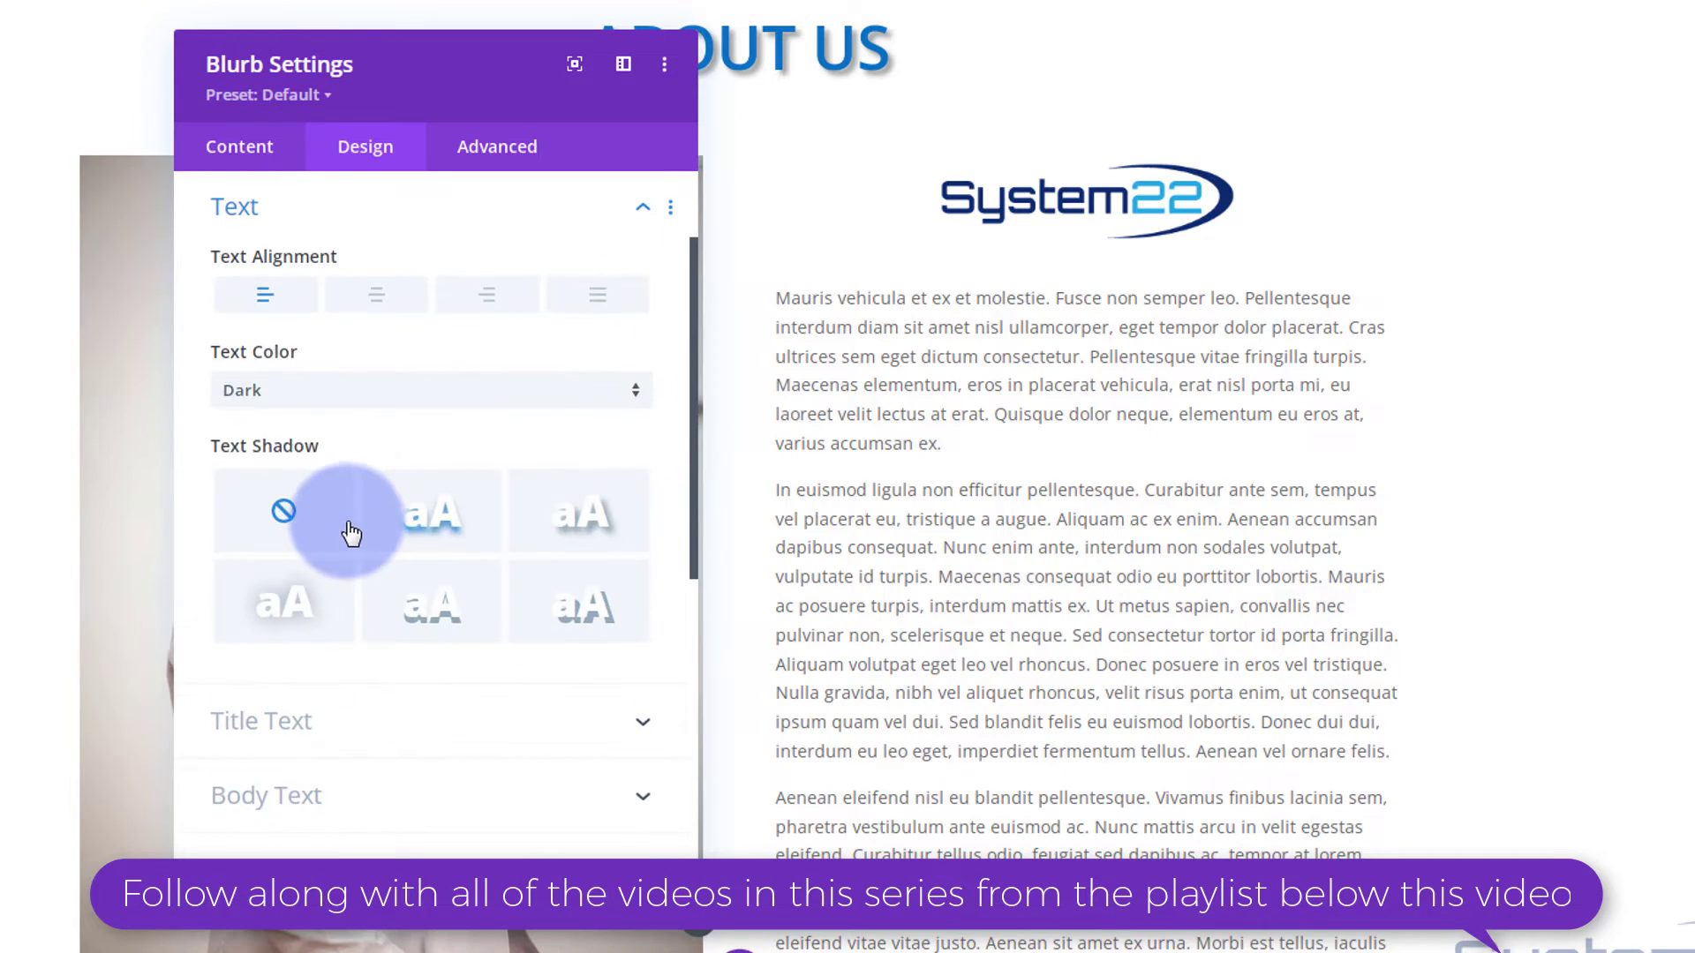
{"action": "left_click", "coordinate": [299, 405]}
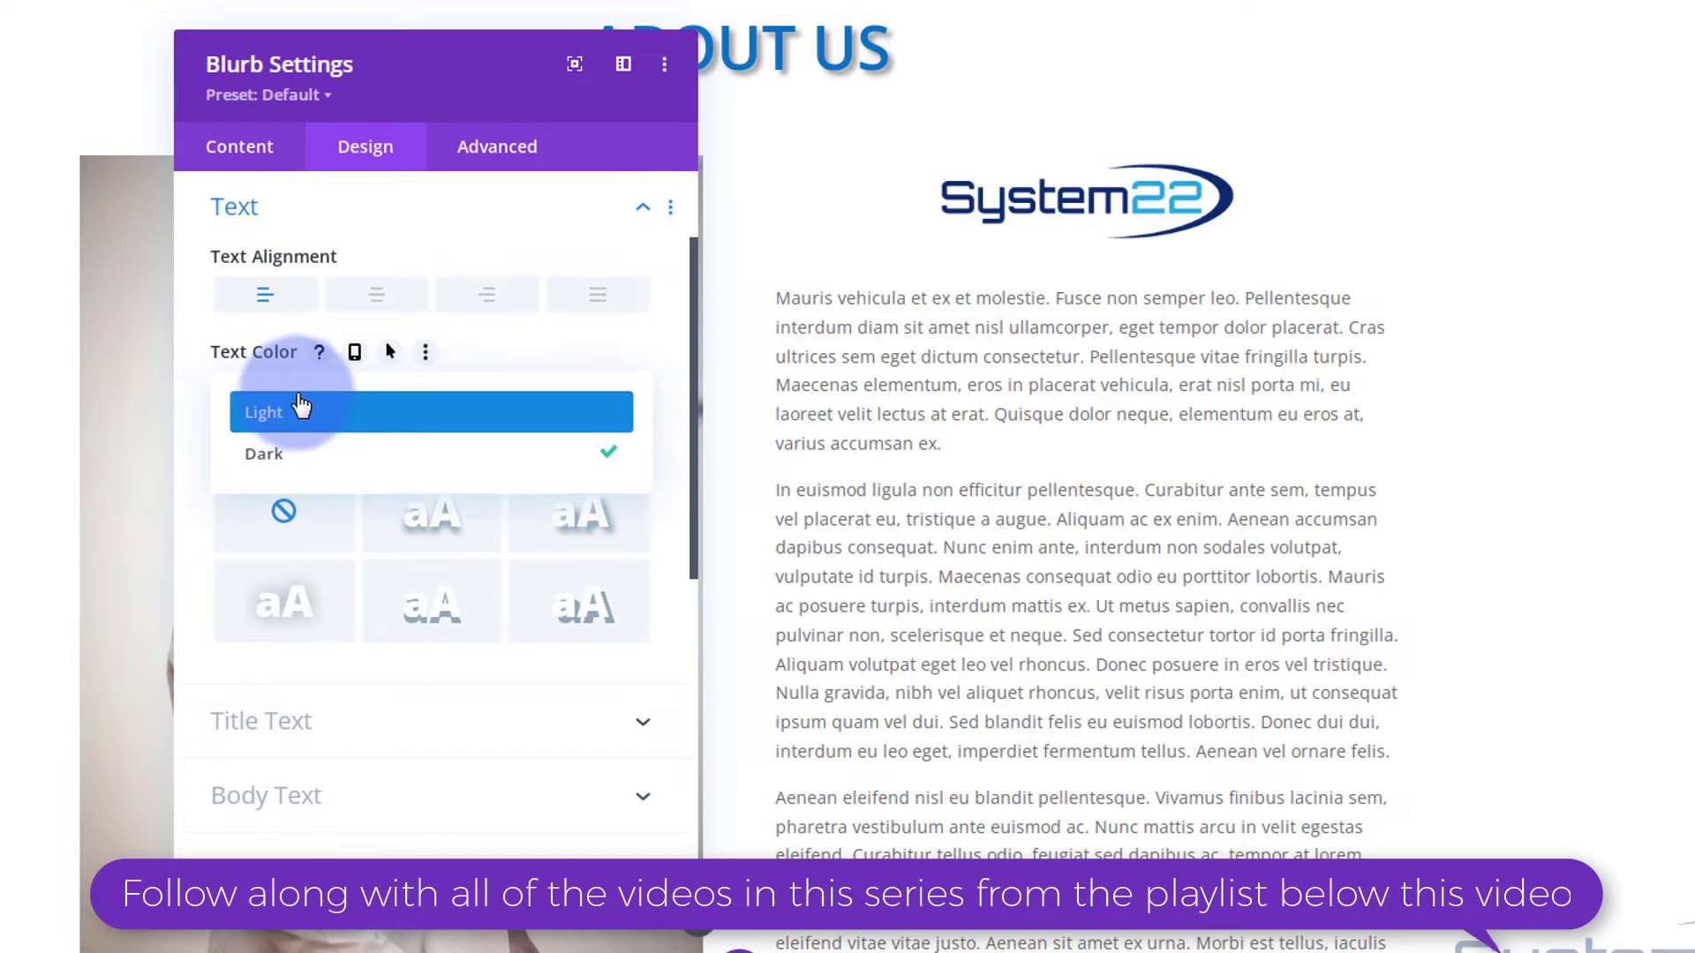
{"action": "left_click", "coordinate": [301, 408]}
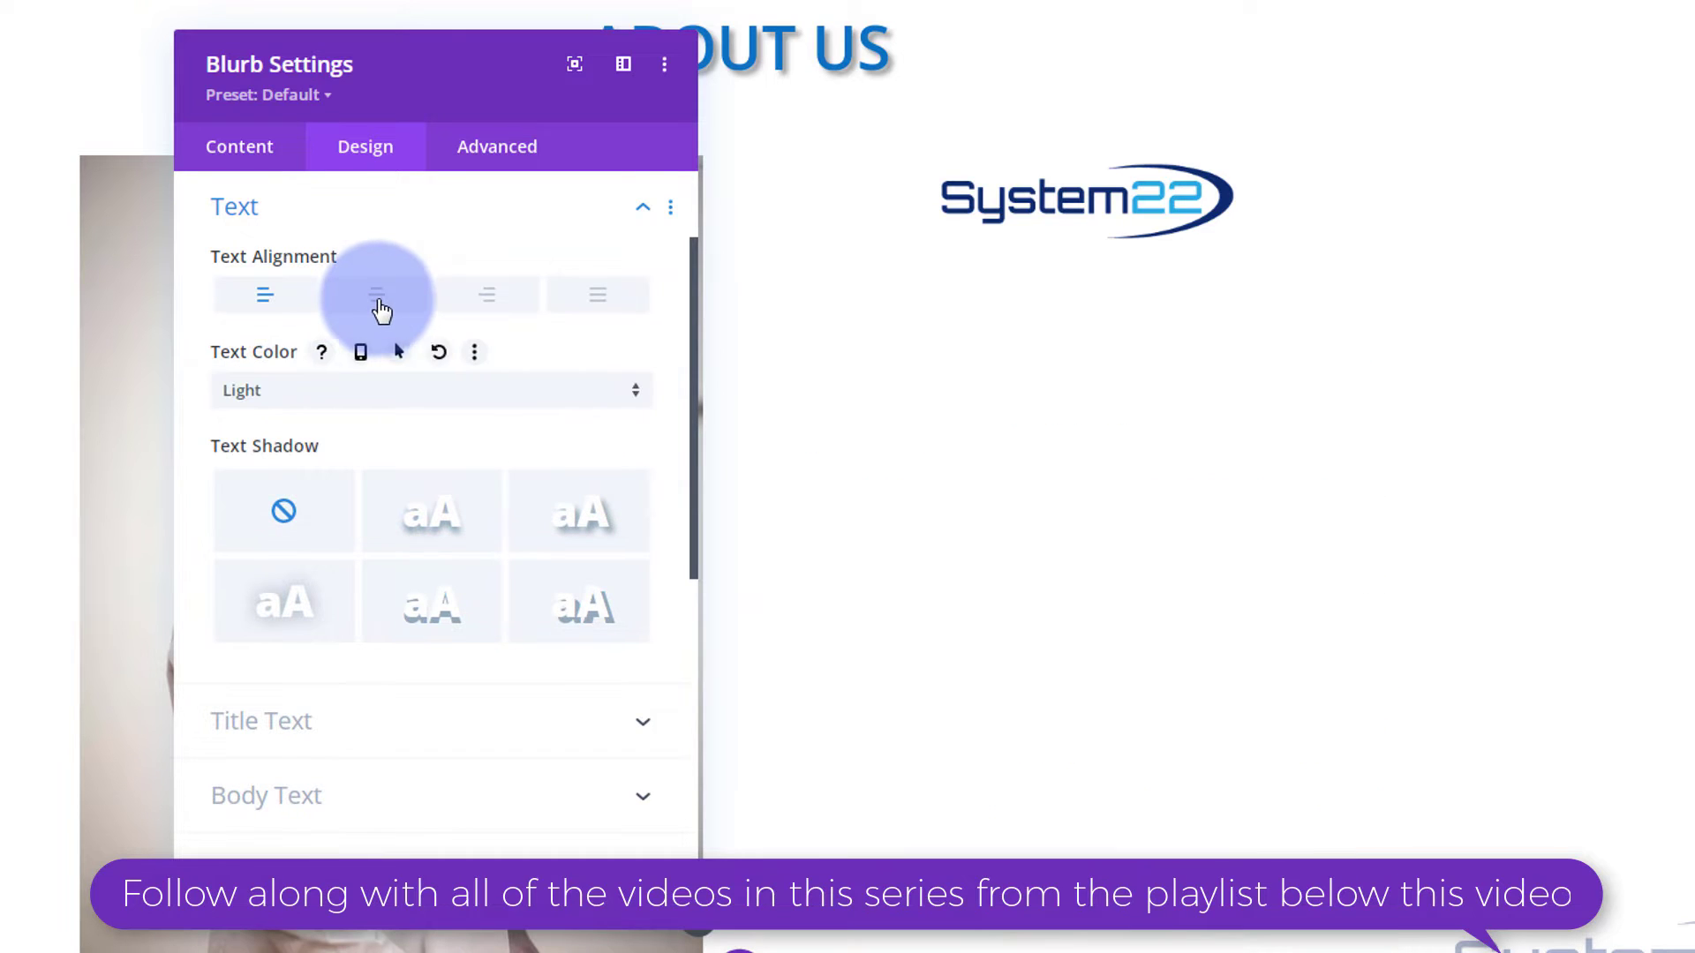
{"action": "left_click", "coordinate": [336, 402]}
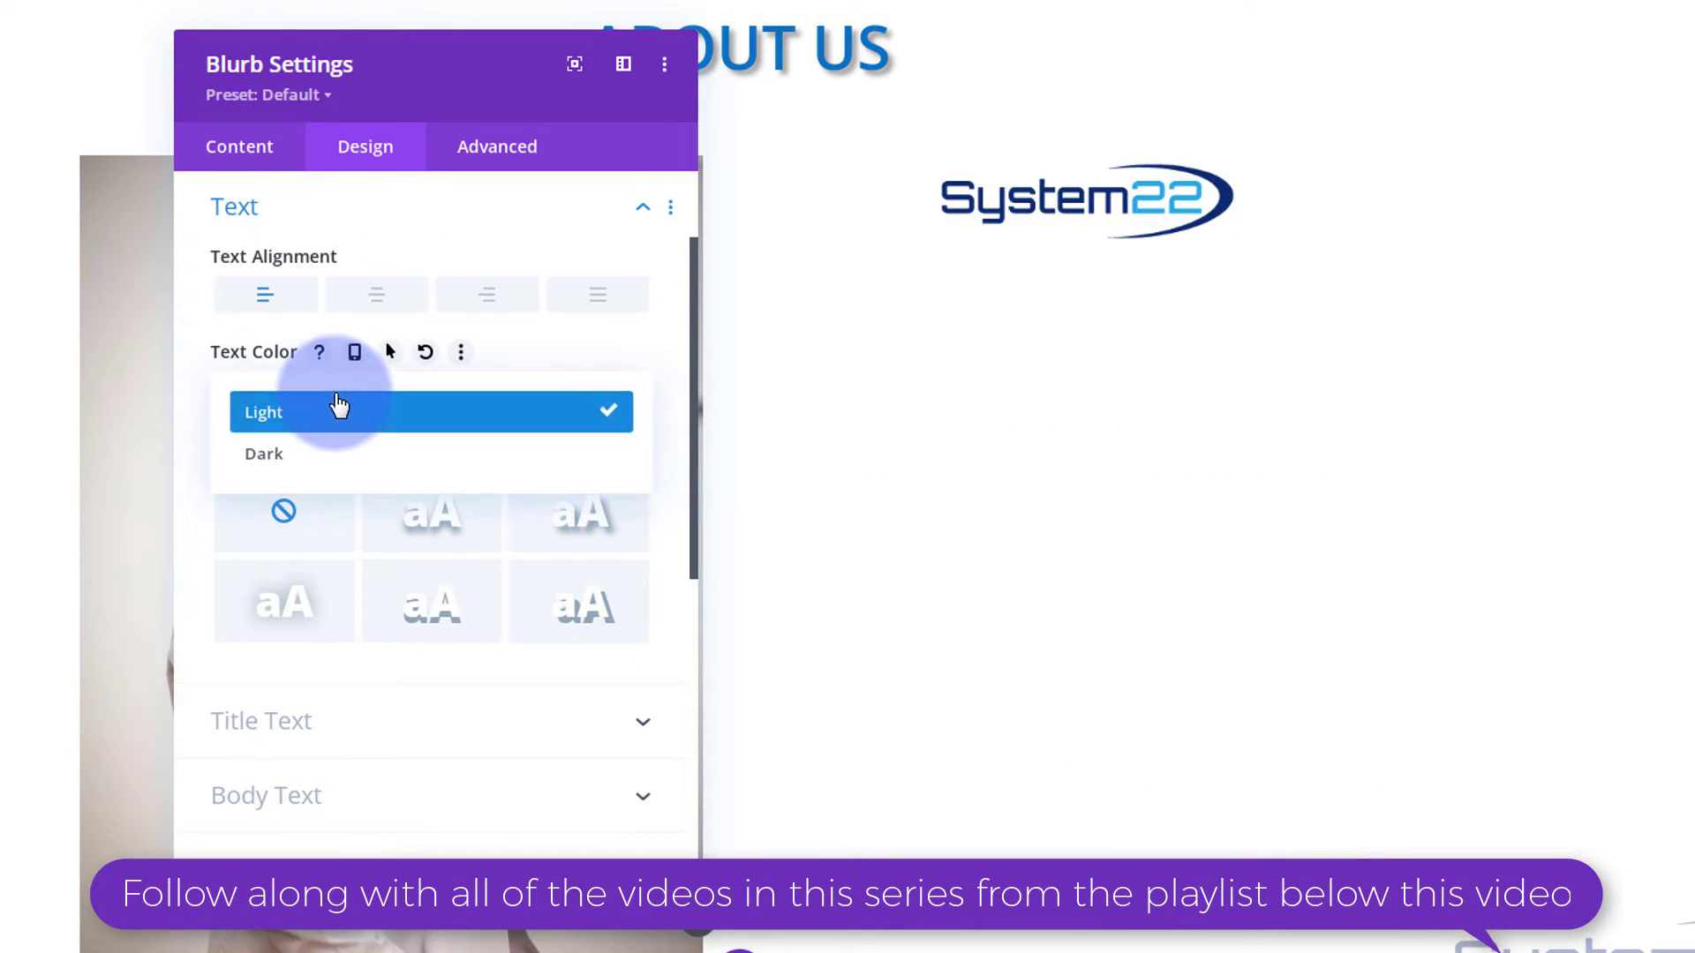
{"action": "left_click", "coordinate": [328, 463]}
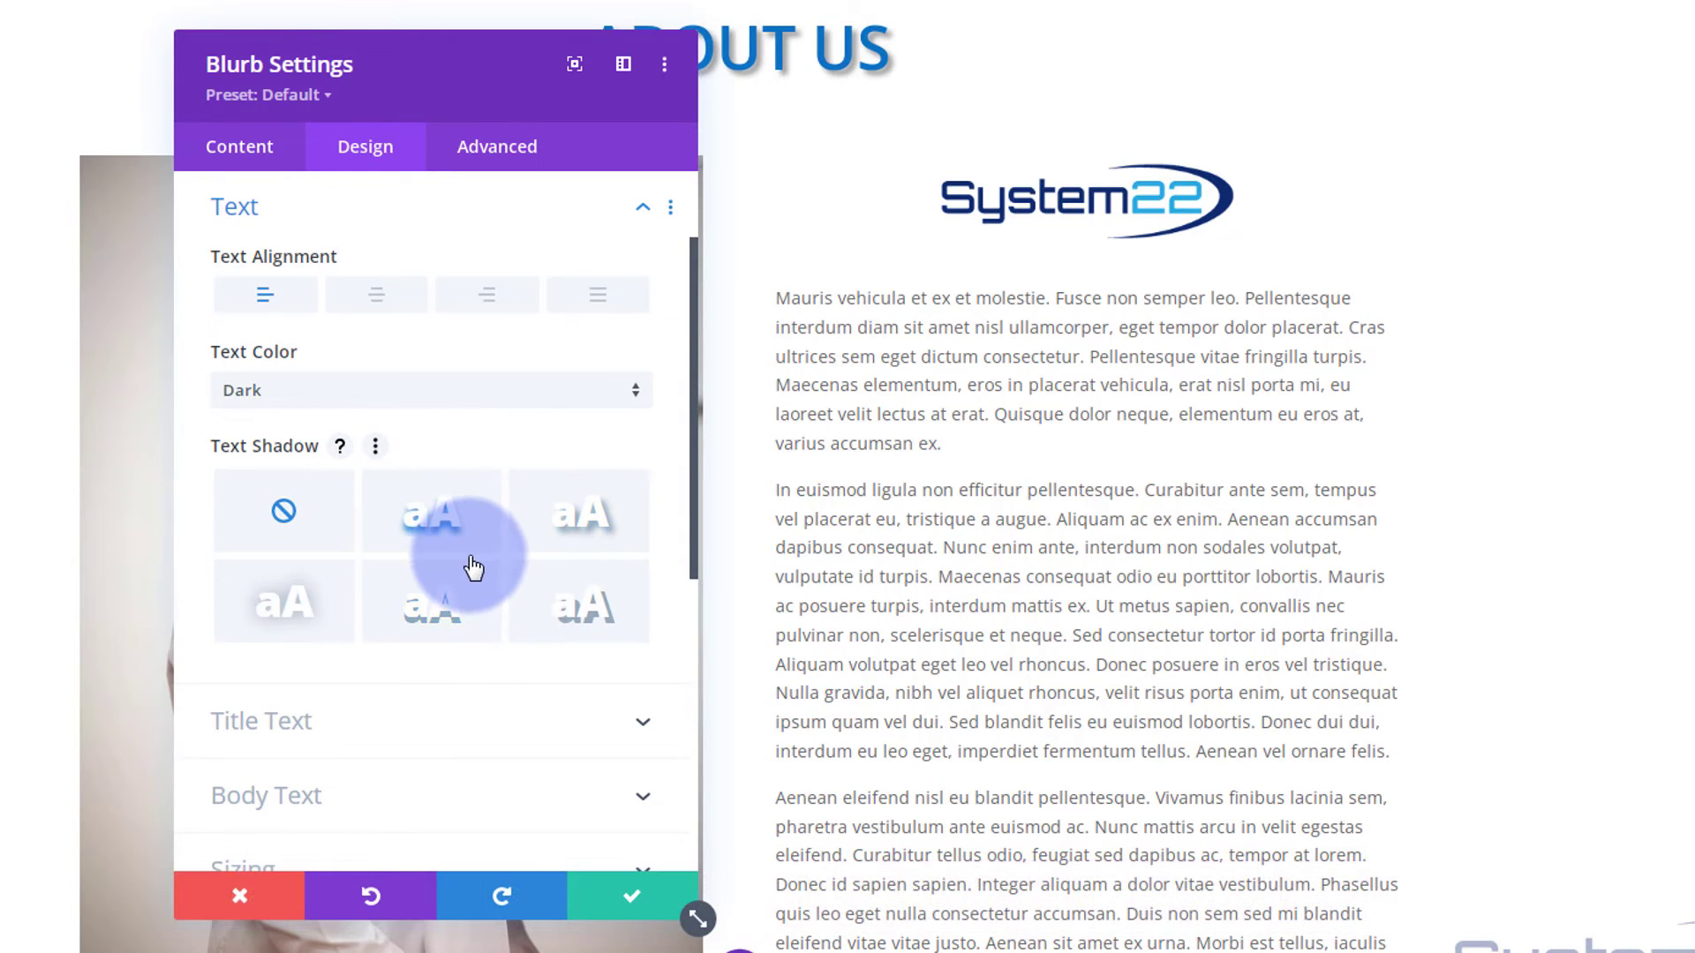
Step: Bring up the blurb's Body Text styling options and look through them
{"action": "scroll", "coordinate": [474, 635], "scroll_direction": "down", "scroll_amount": 1}
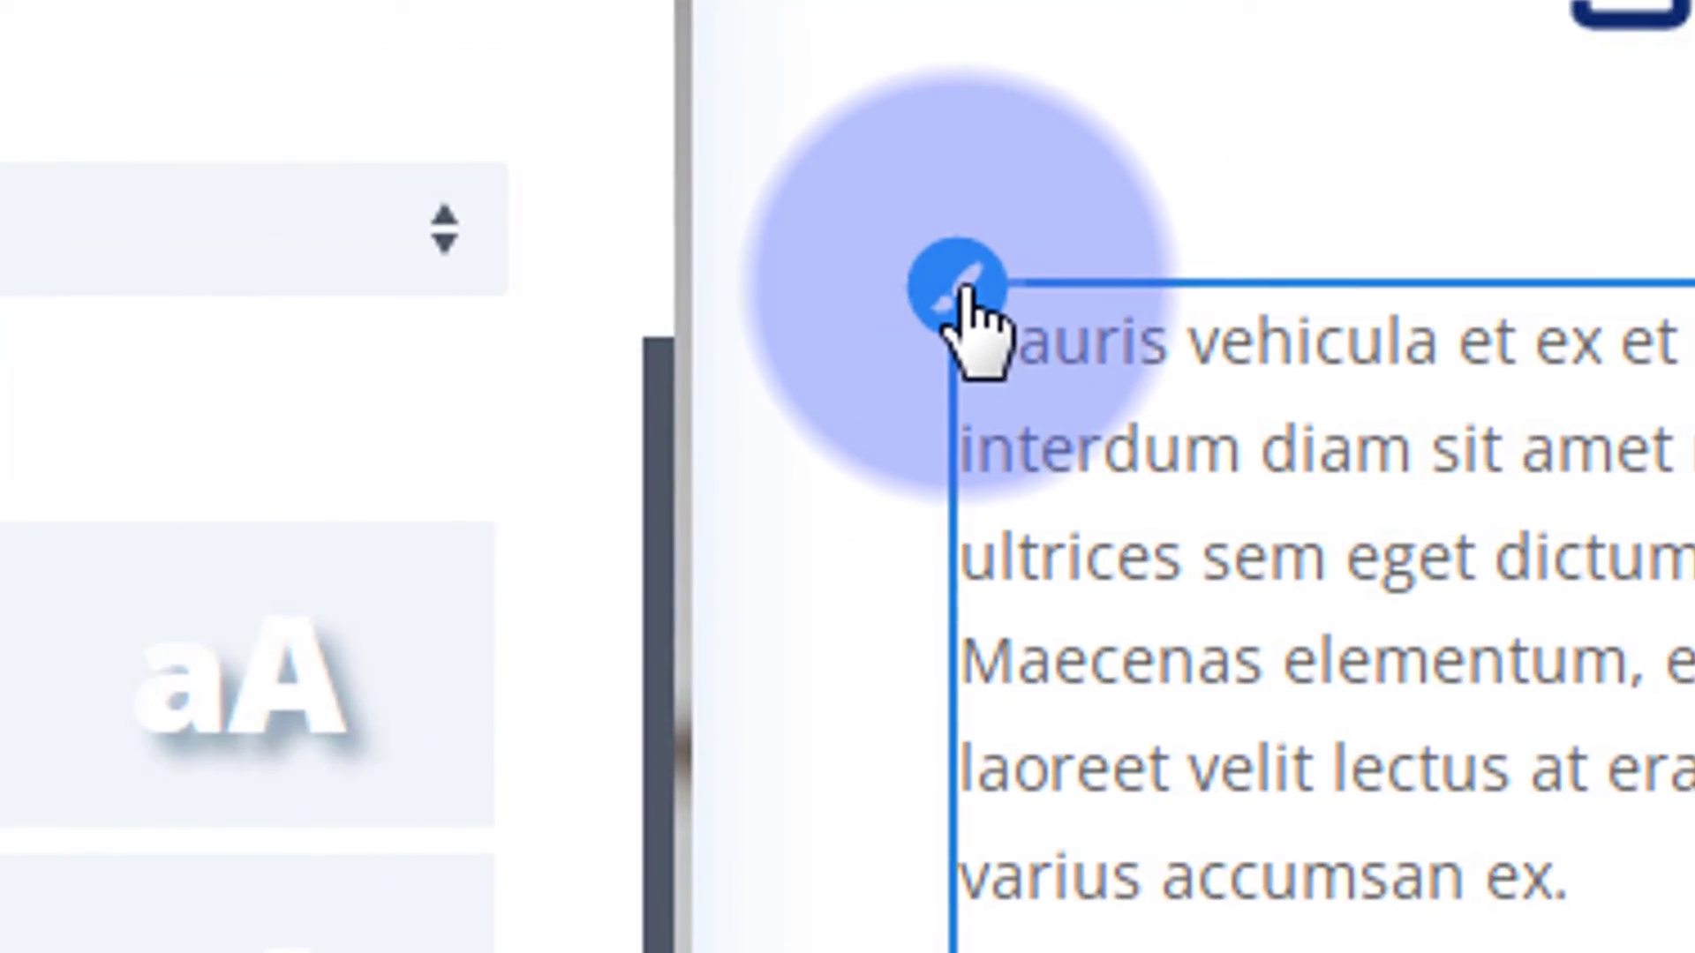
{"action": "left_click", "coordinate": [961, 290]}
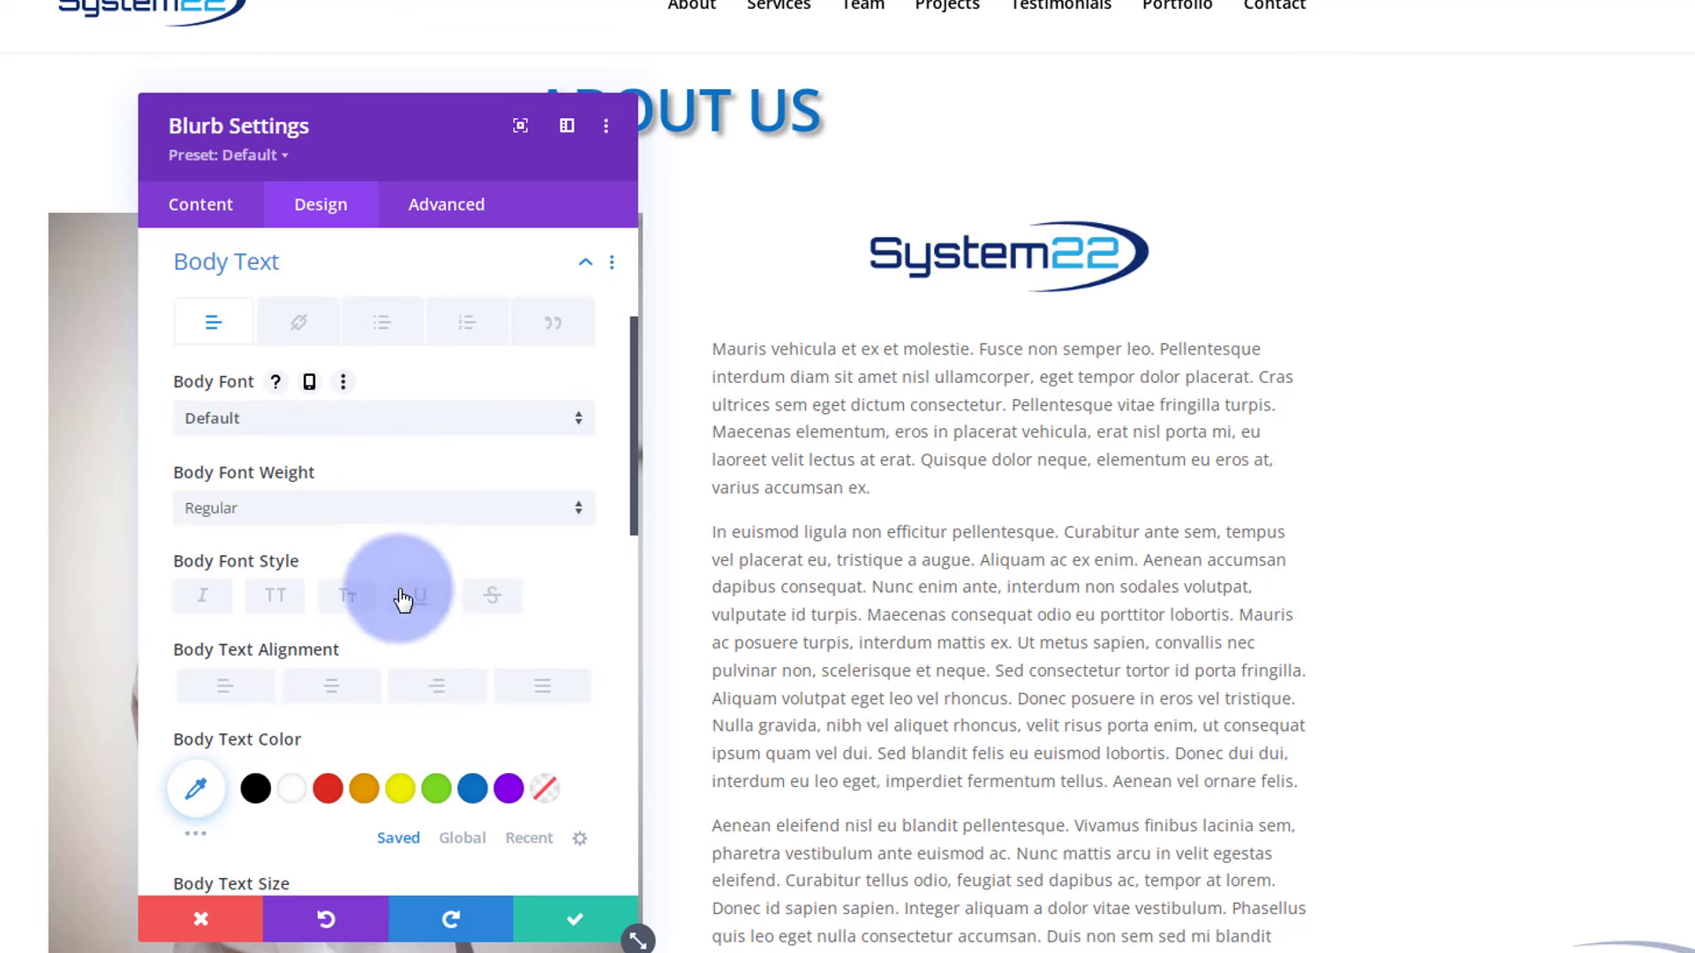
{"action": "scroll", "coordinate": [781, 671], "scroll_direction": "down", "scroll_amount": 3}
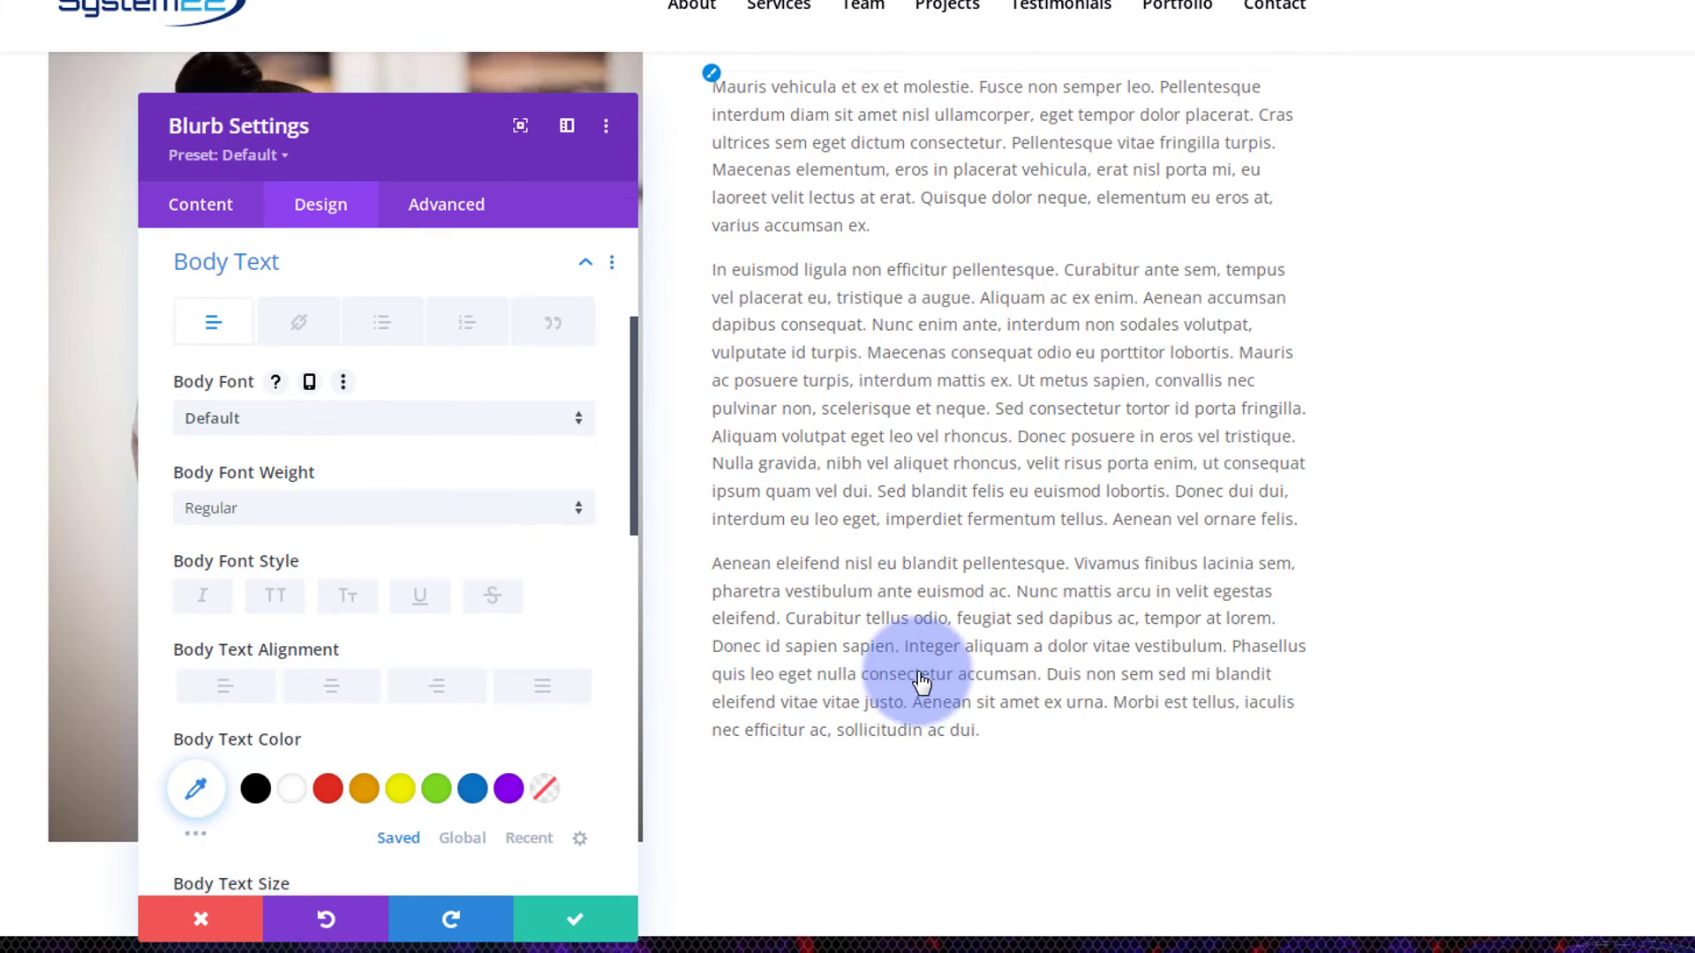
{"action": "scroll", "coordinate": [923, 684], "scroll_direction": "up", "scroll_amount": 4}
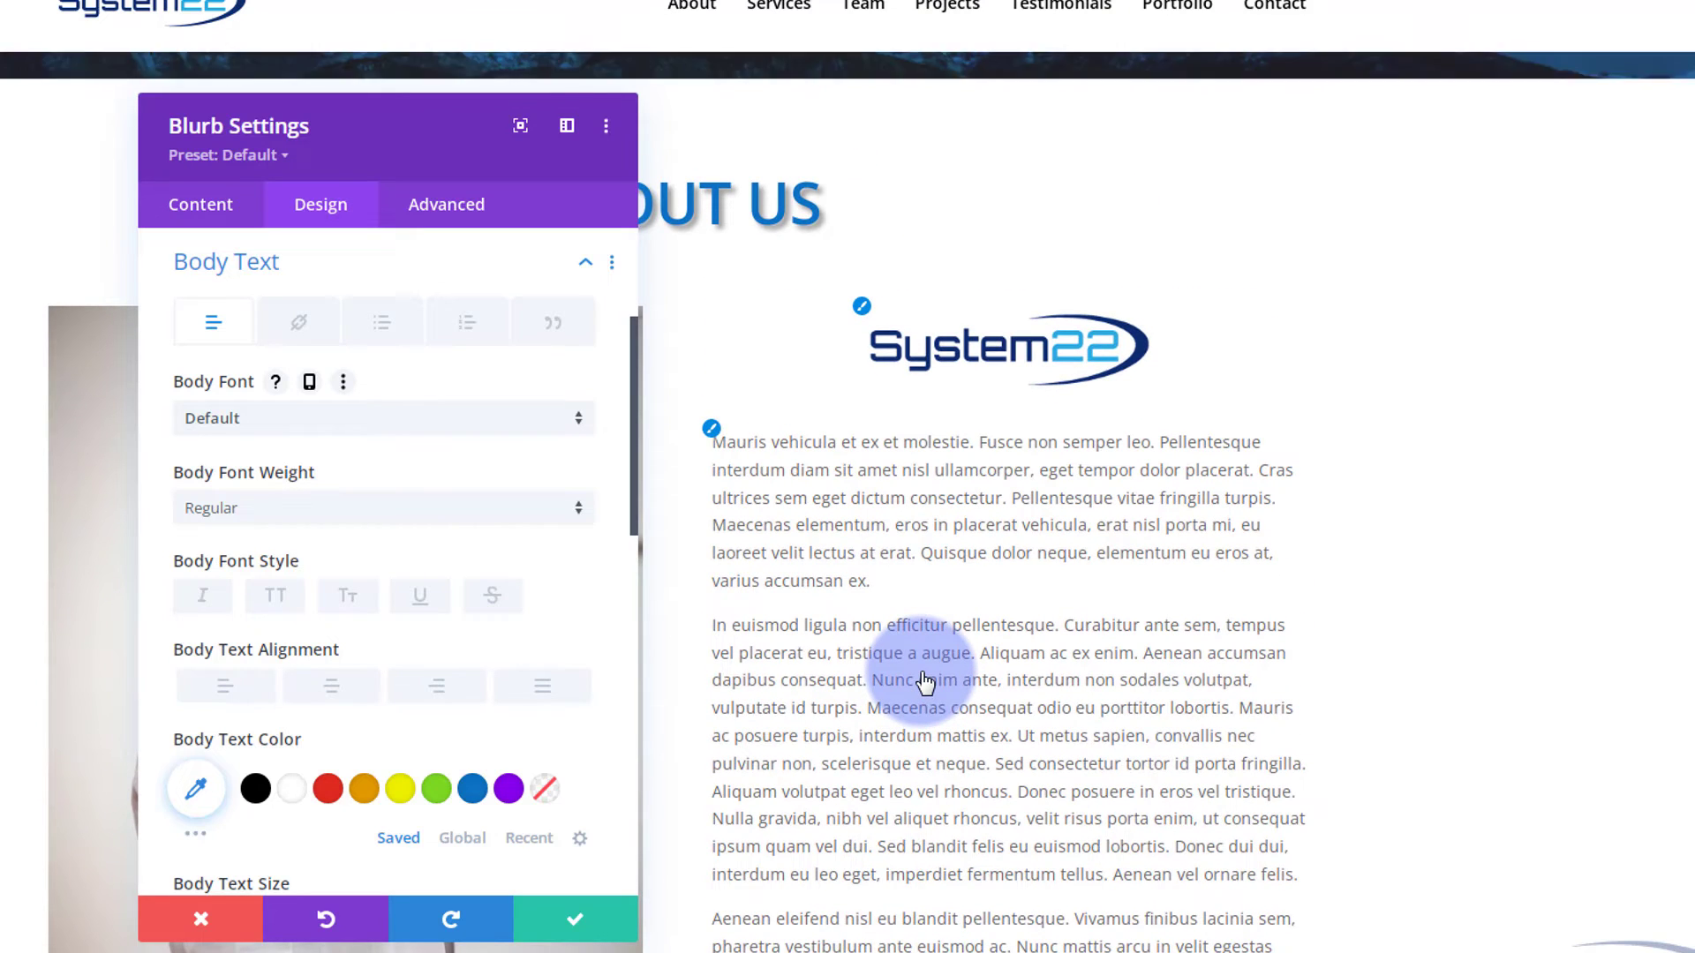
{"action": "scroll", "coordinate": [883, 680], "scroll_direction": "down", "scroll_amount": 2}
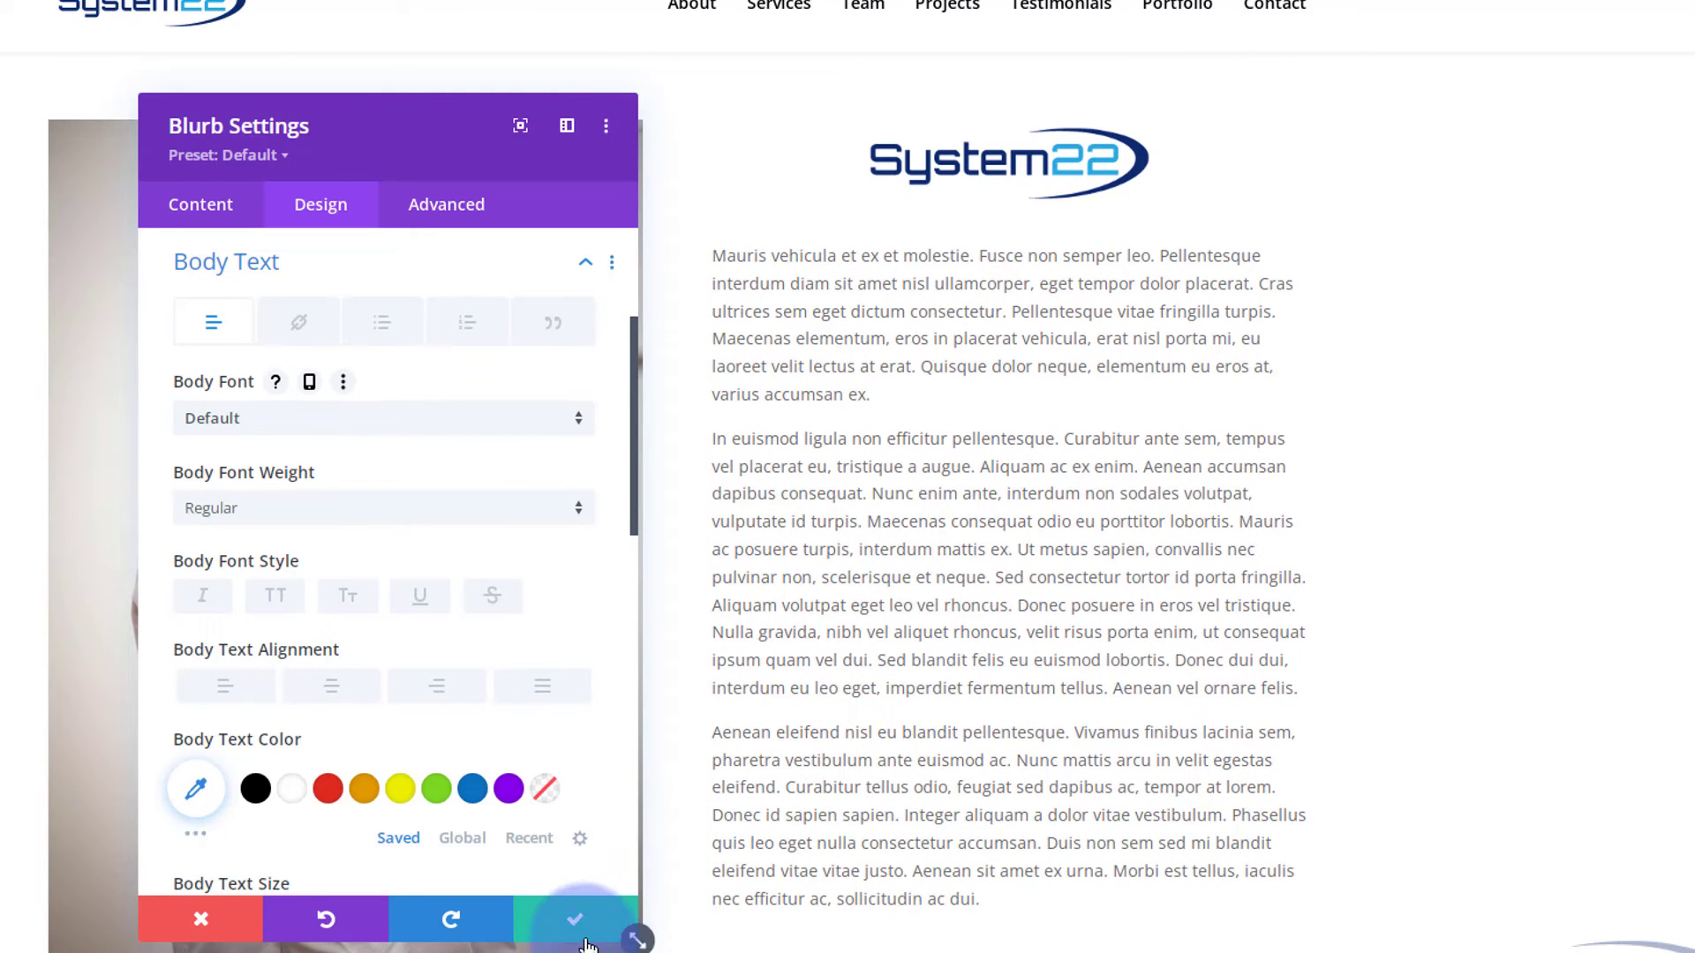
Step: Confirm the blurb changes, save the page as a draft, and exit the Visual Builder
{"action": "left_click", "coordinate": [588, 939]}
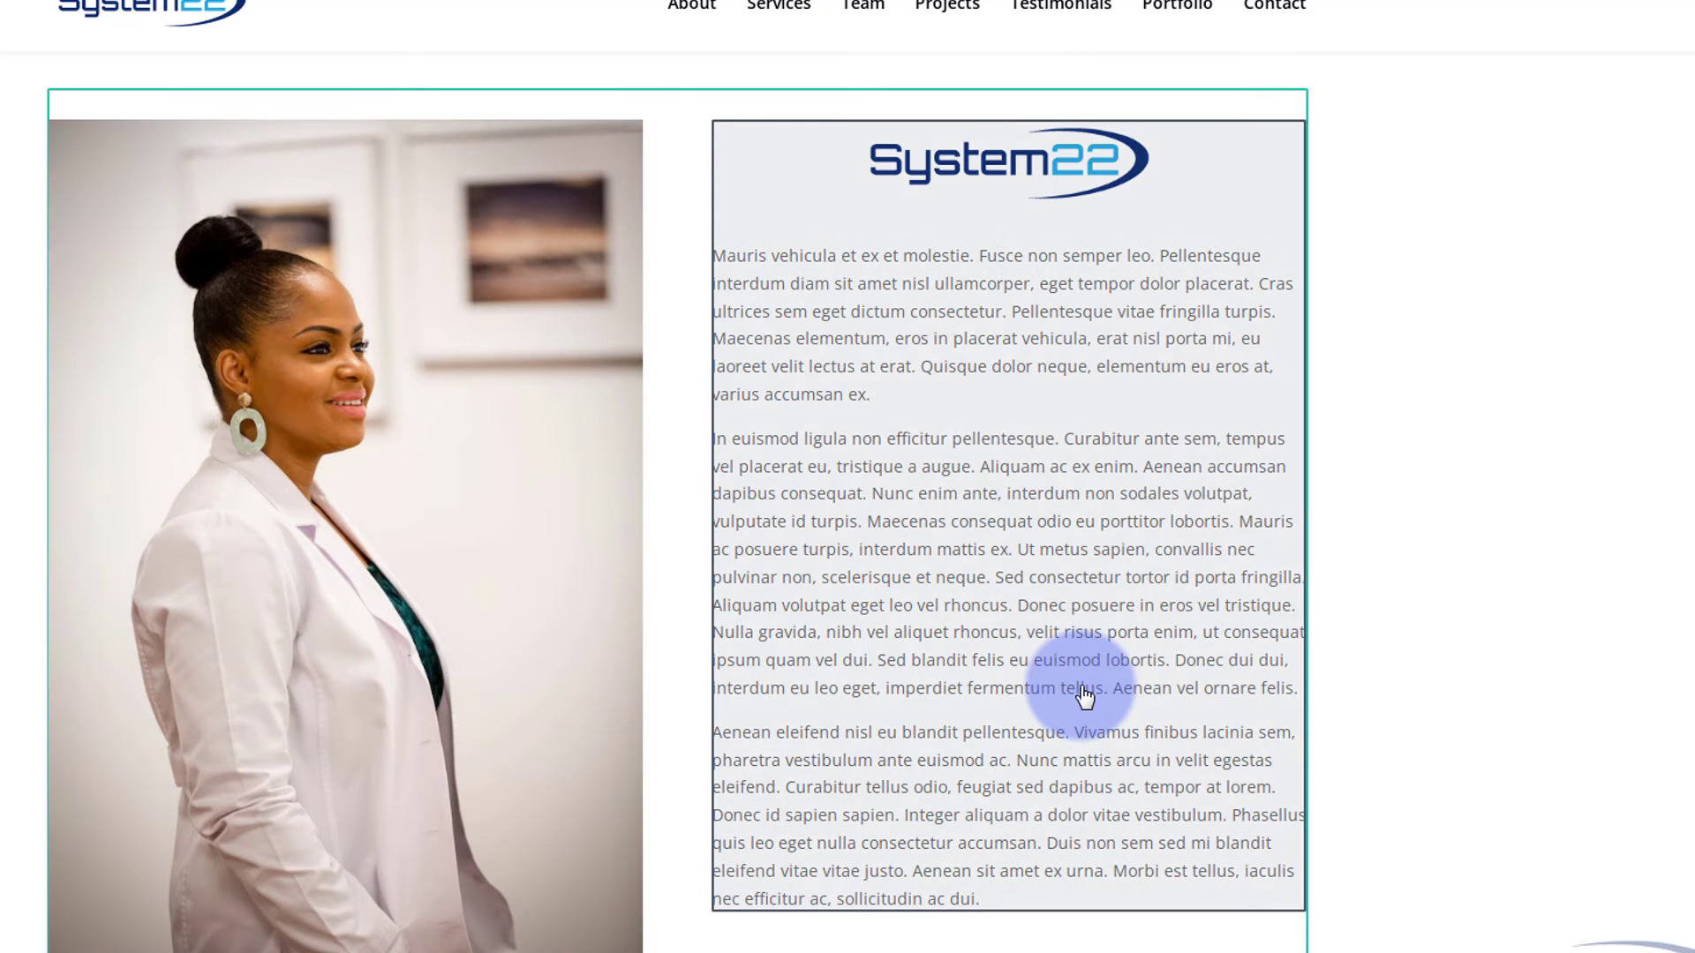
{"action": "scroll", "coordinate": [1084, 695], "scroll_direction": "down", "scroll_amount": 2}
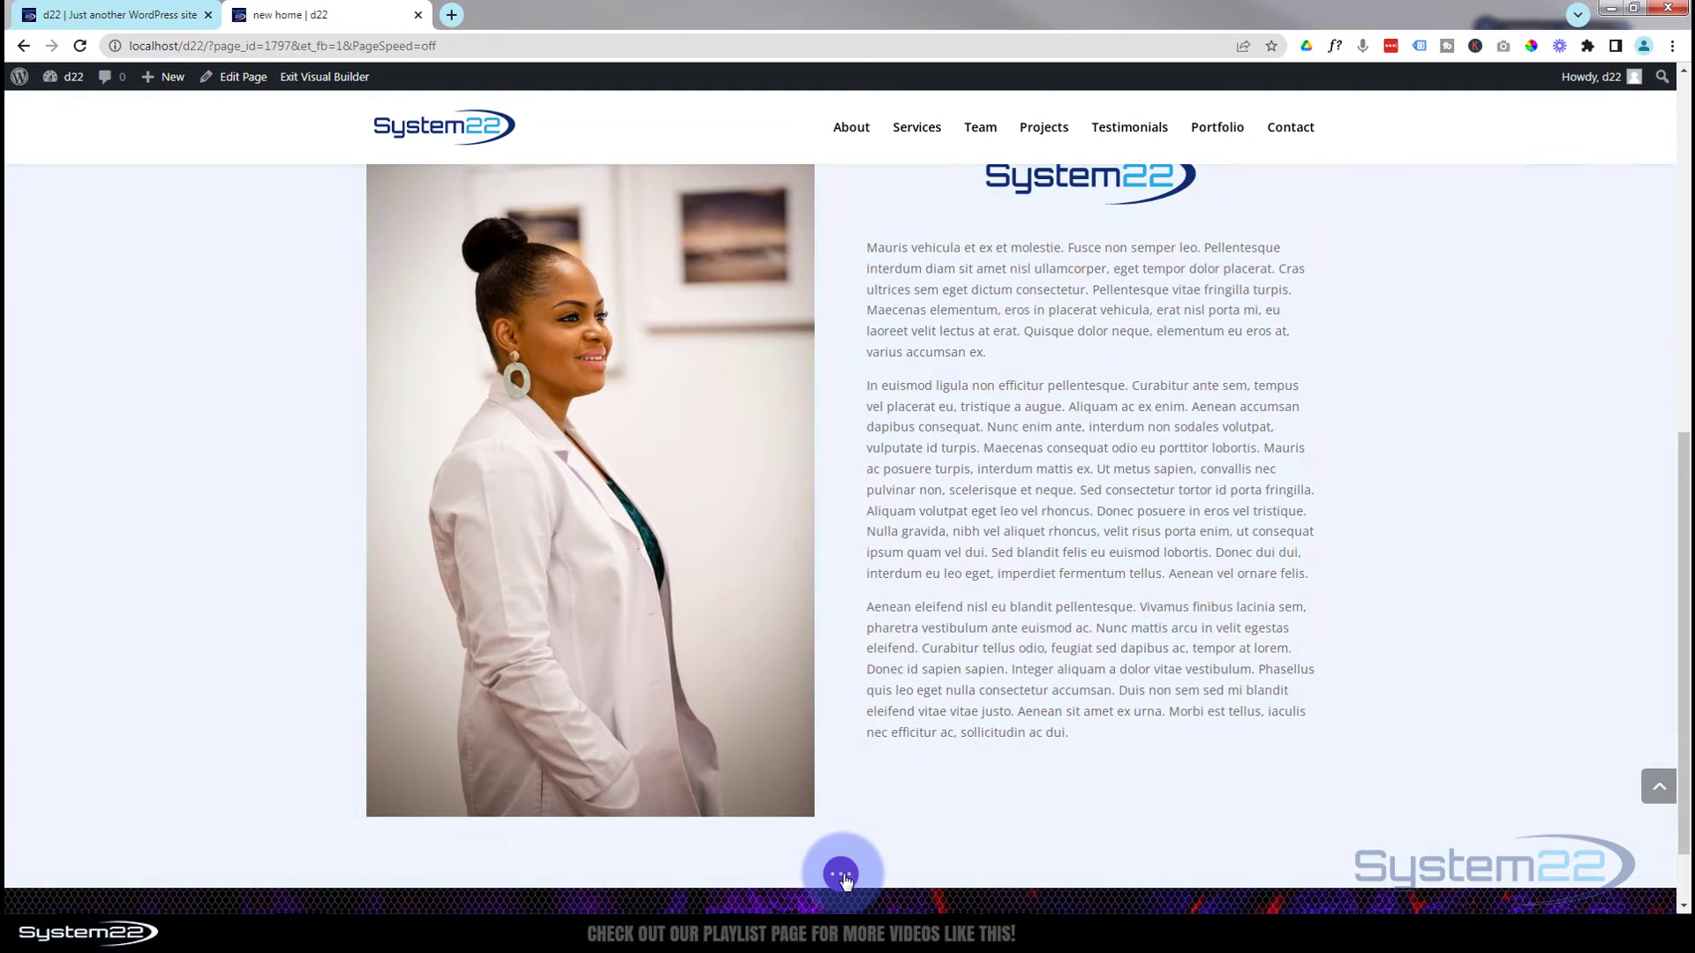
{"action": "left_click", "coordinate": [840, 874]}
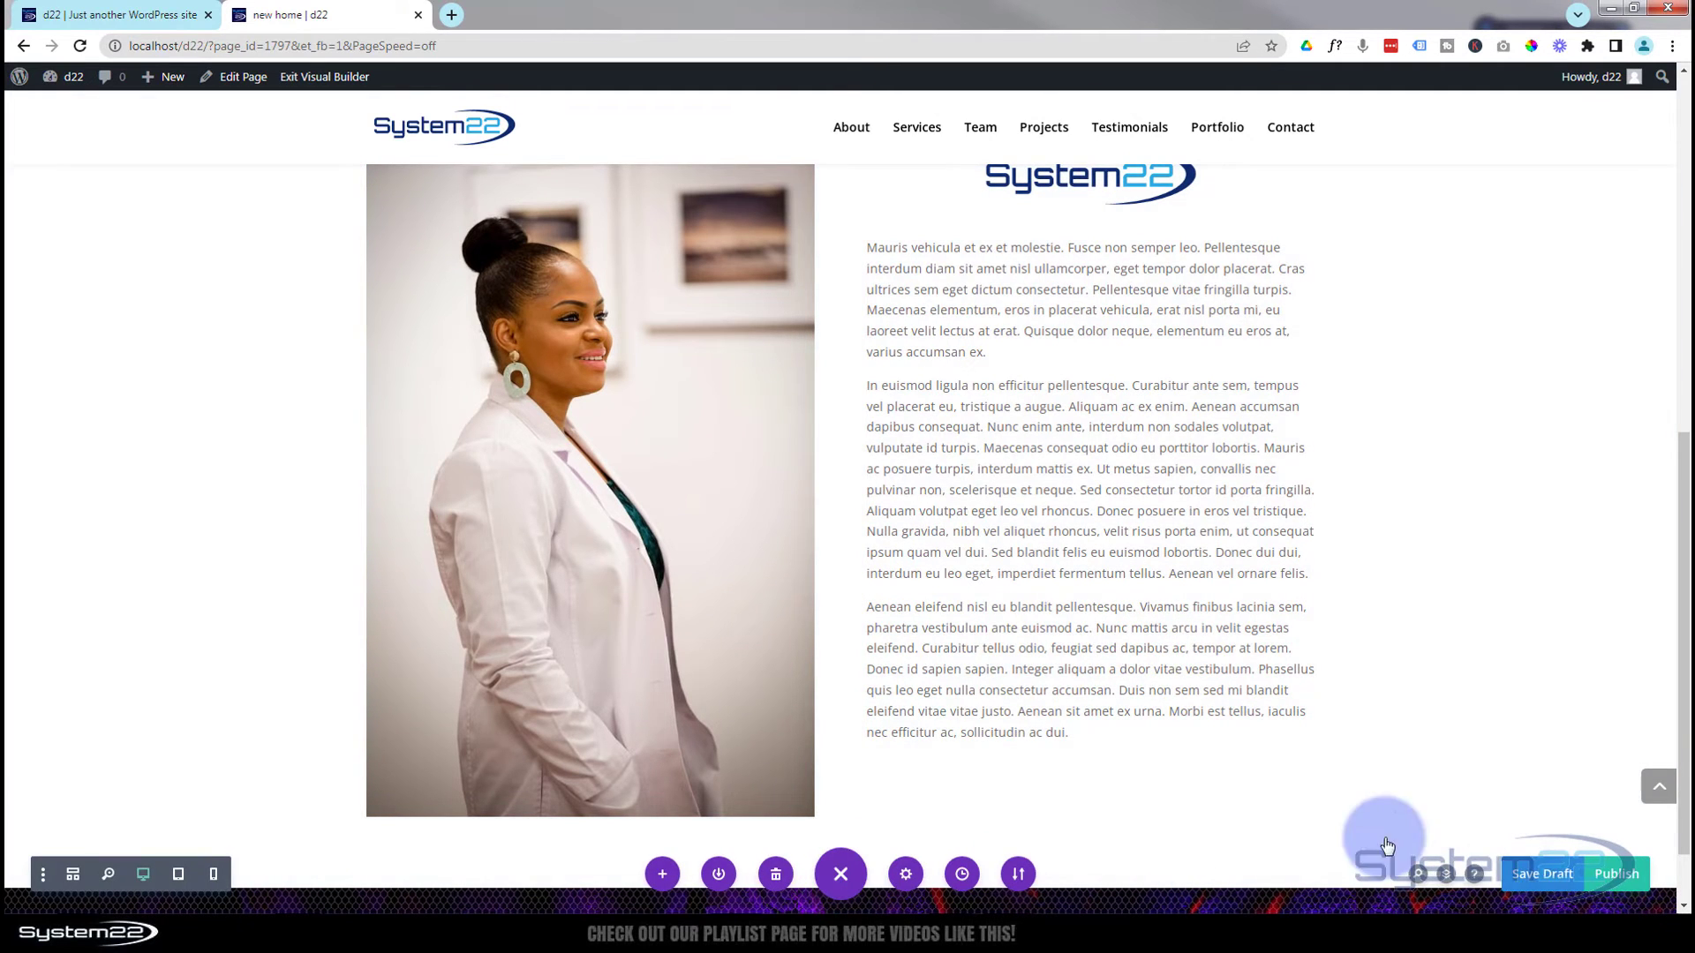
{"action": "left_click", "coordinate": [1545, 874]}
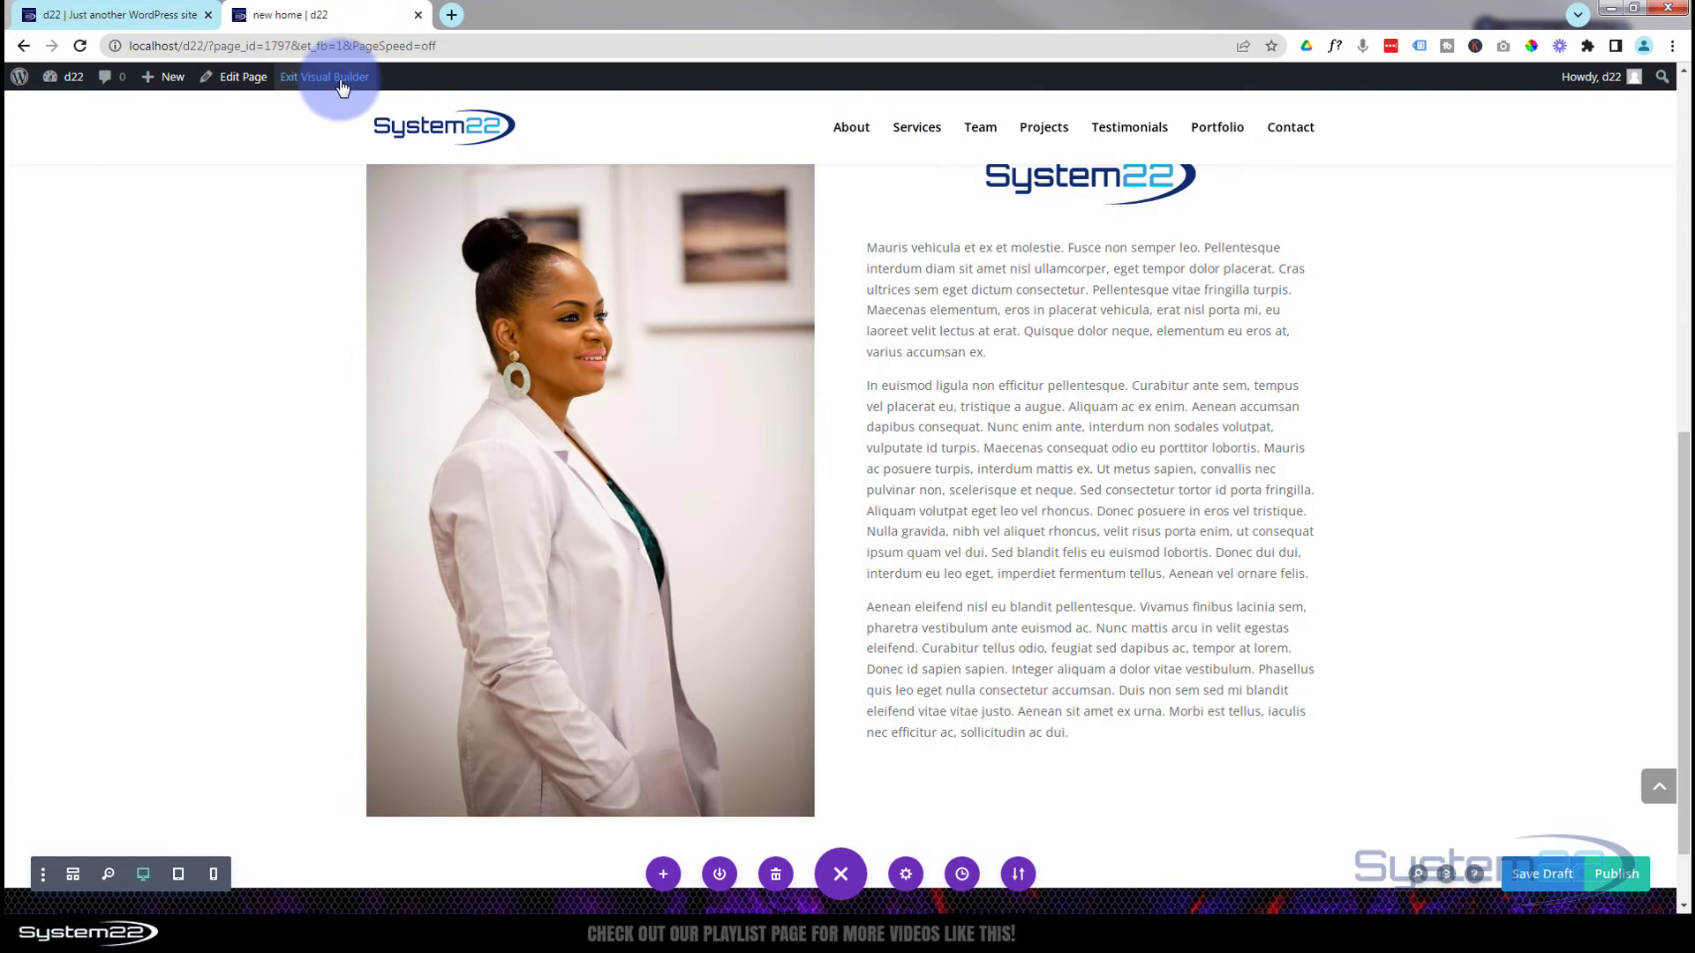
{"action": "left_click", "coordinate": [341, 80]}
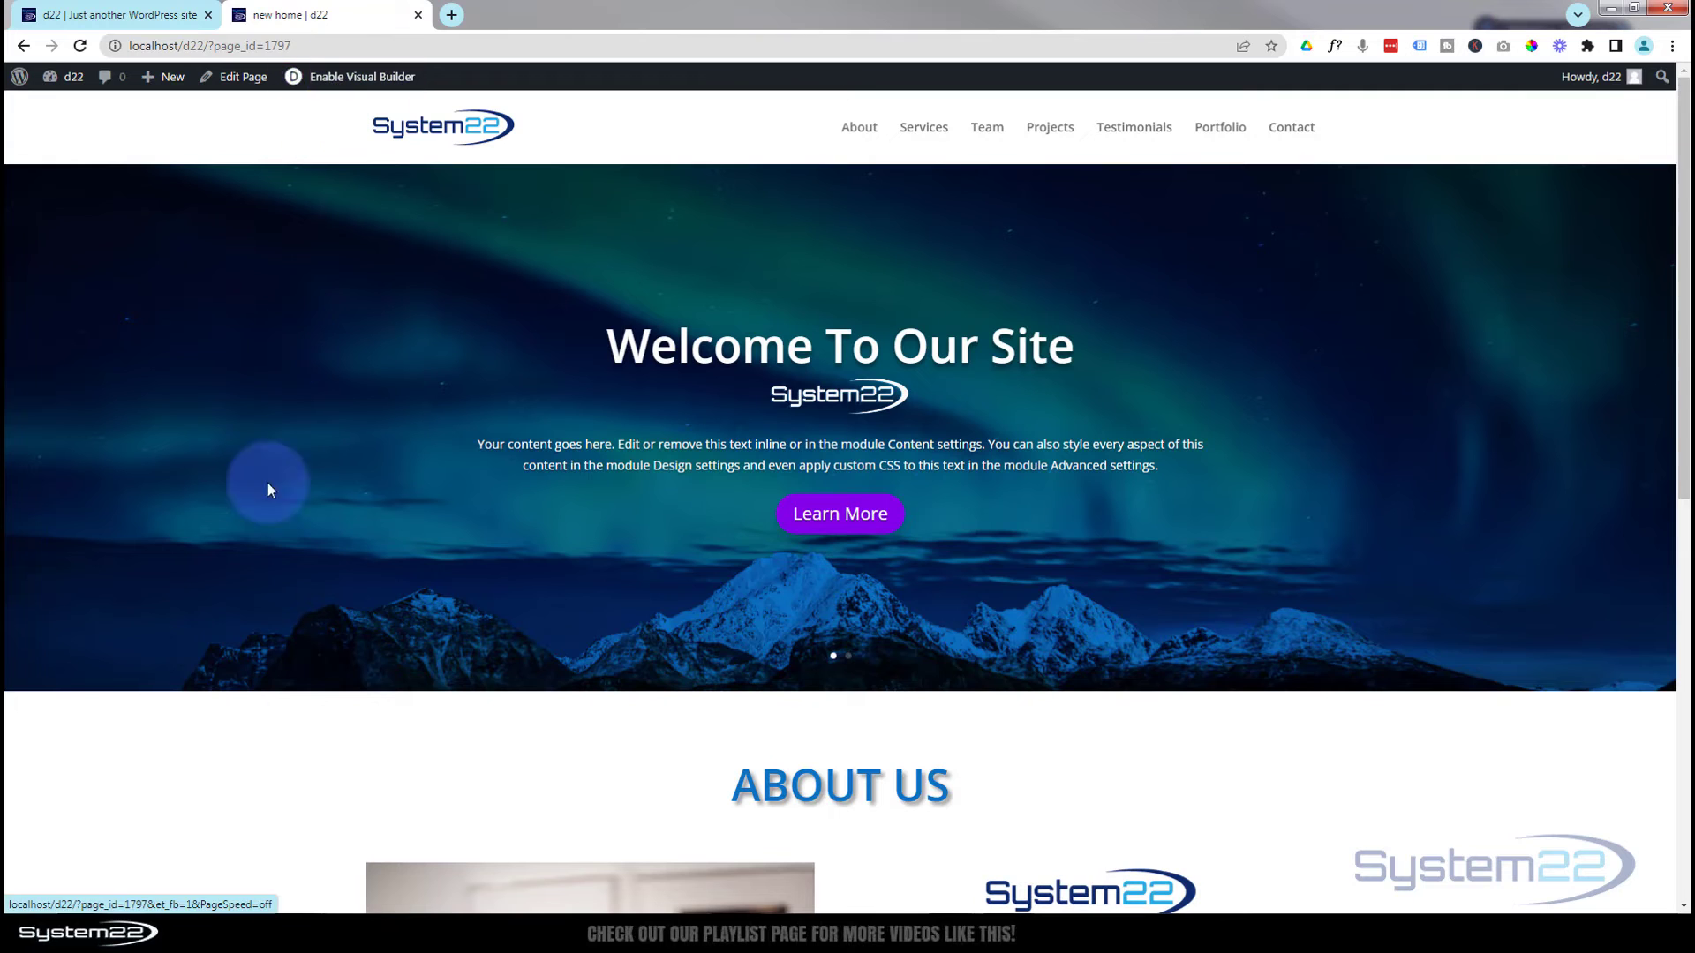
{"action": "scroll", "coordinate": [304, 538], "scroll_direction": "down", "scroll_amount": 3}
{"action": "scroll", "coordinate": [302, 539], "scroll_direction": "down", "scroll_amount": 4}
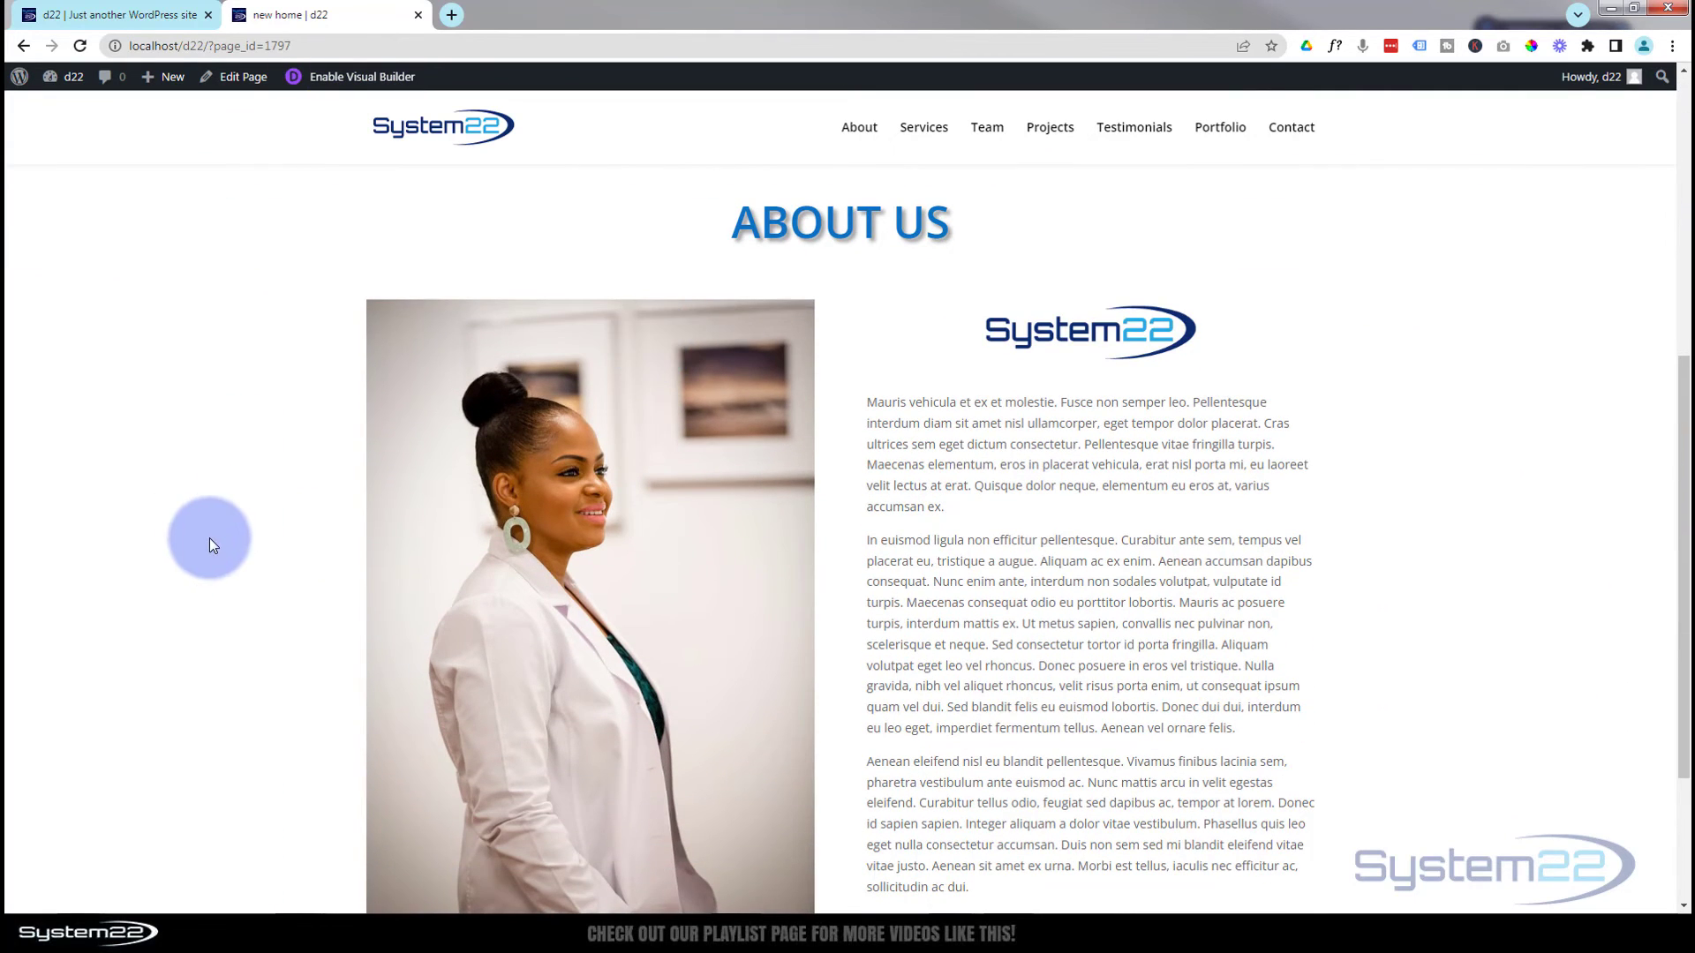
{"action": "scroll", "coordinate": [205, 533], "scroll_direction": "down", "scroll_amount": 2}
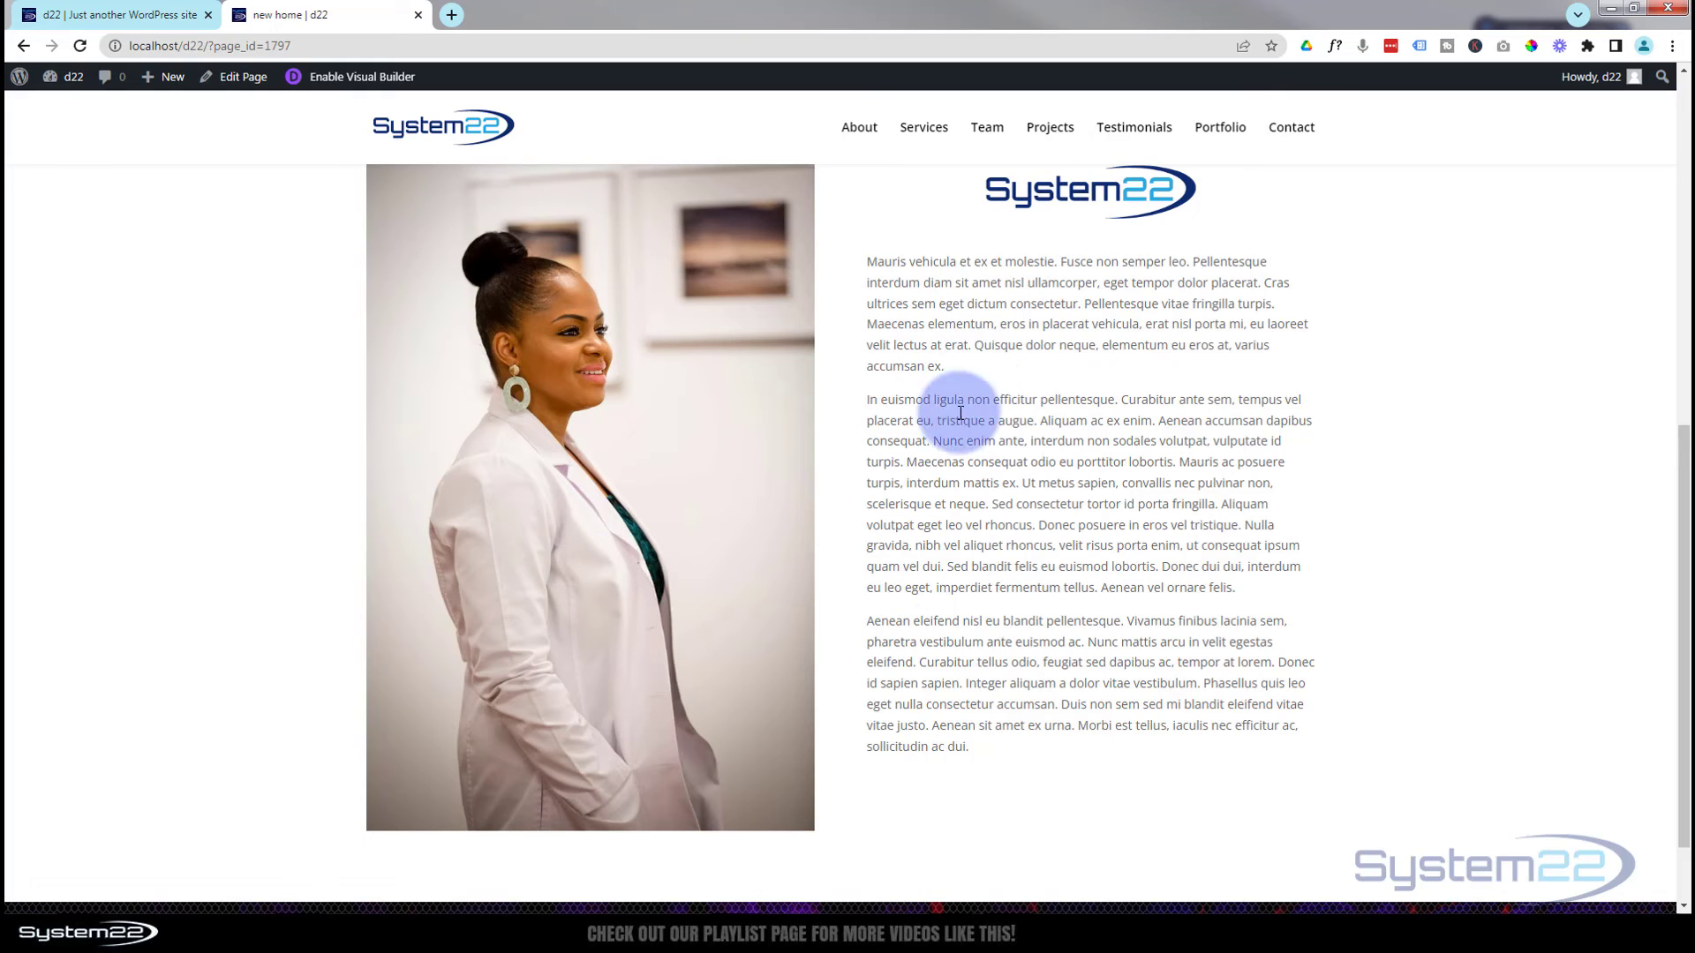
{"action": "scroll", "coordinate": [1125, 771], "scroll_direction": "up", "scroll_amount": 1}
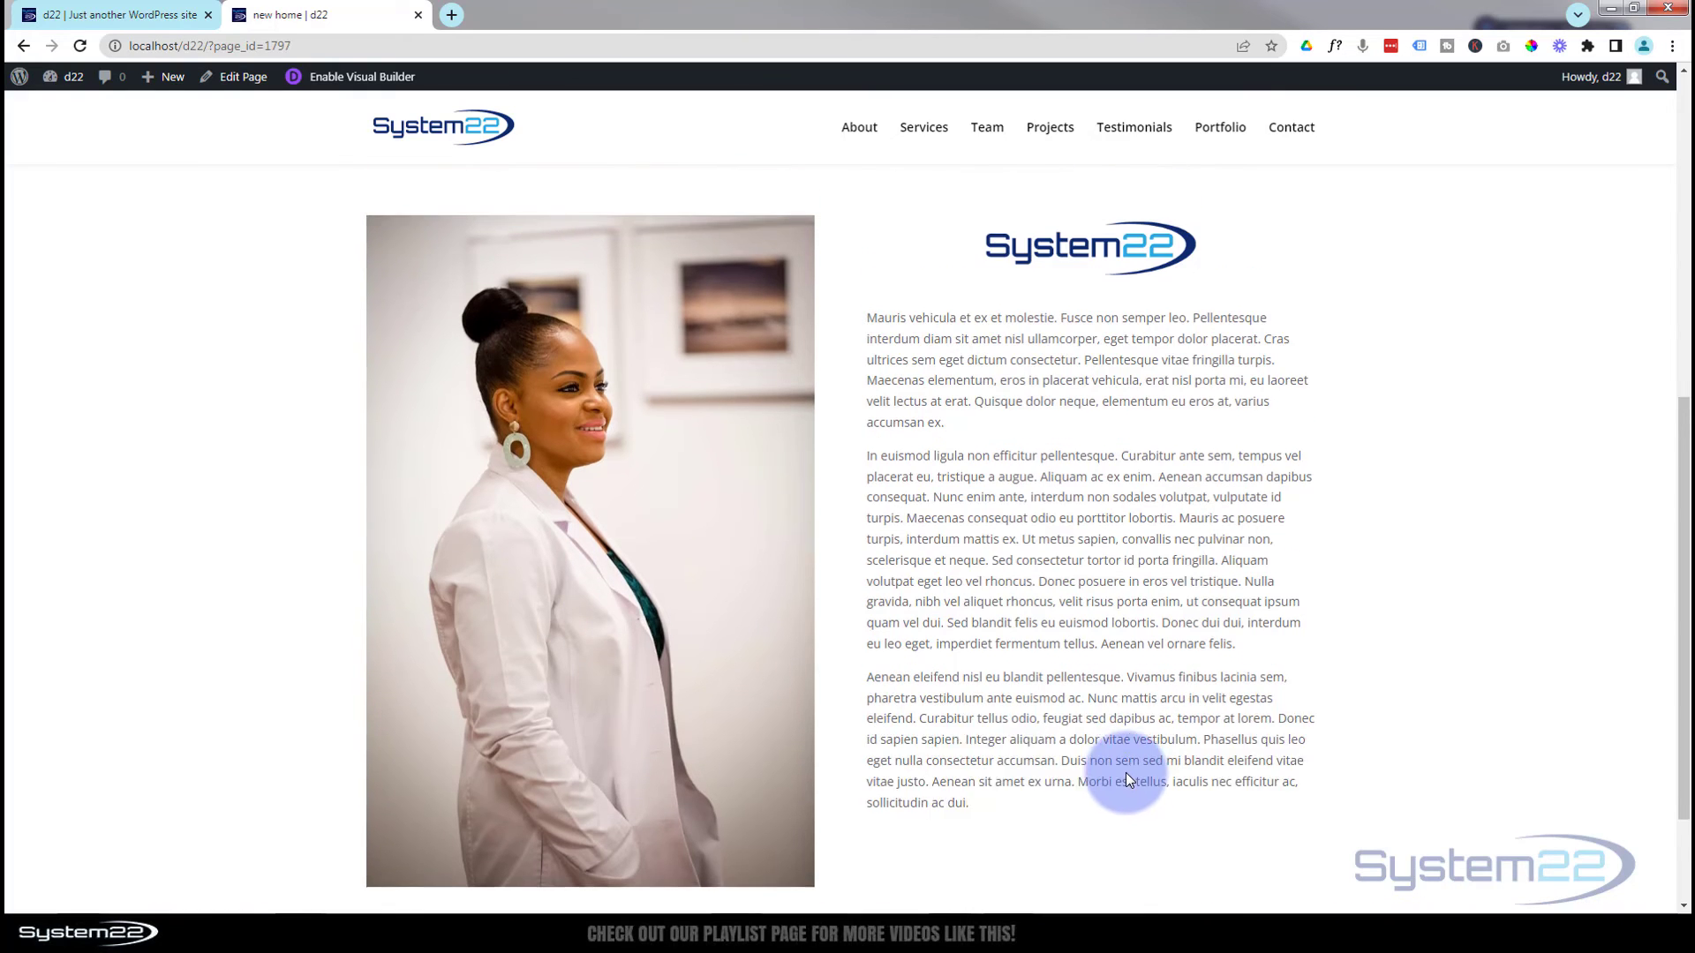
{"action": "scroll", "coordinate": [1128, 773], "scroll_direction": "up", "scroll_amount": 2}
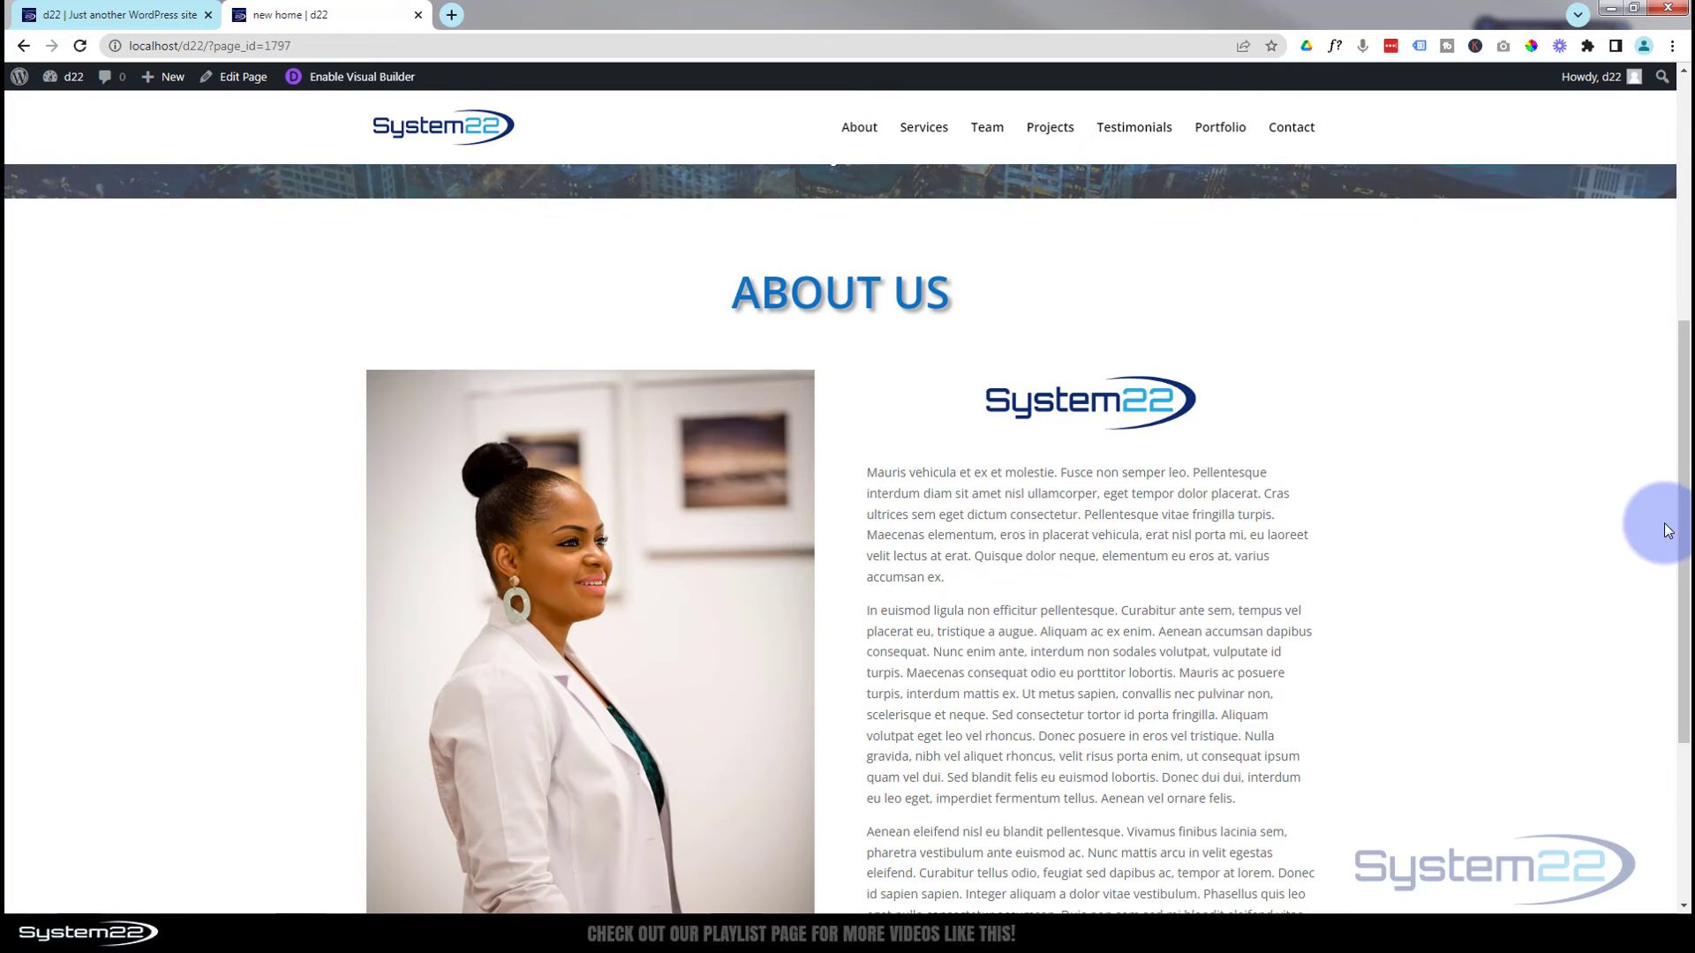
{"action": "left_click_drag", "start_coordinate": [1684, 540], "coordinate": [1688, 618]}
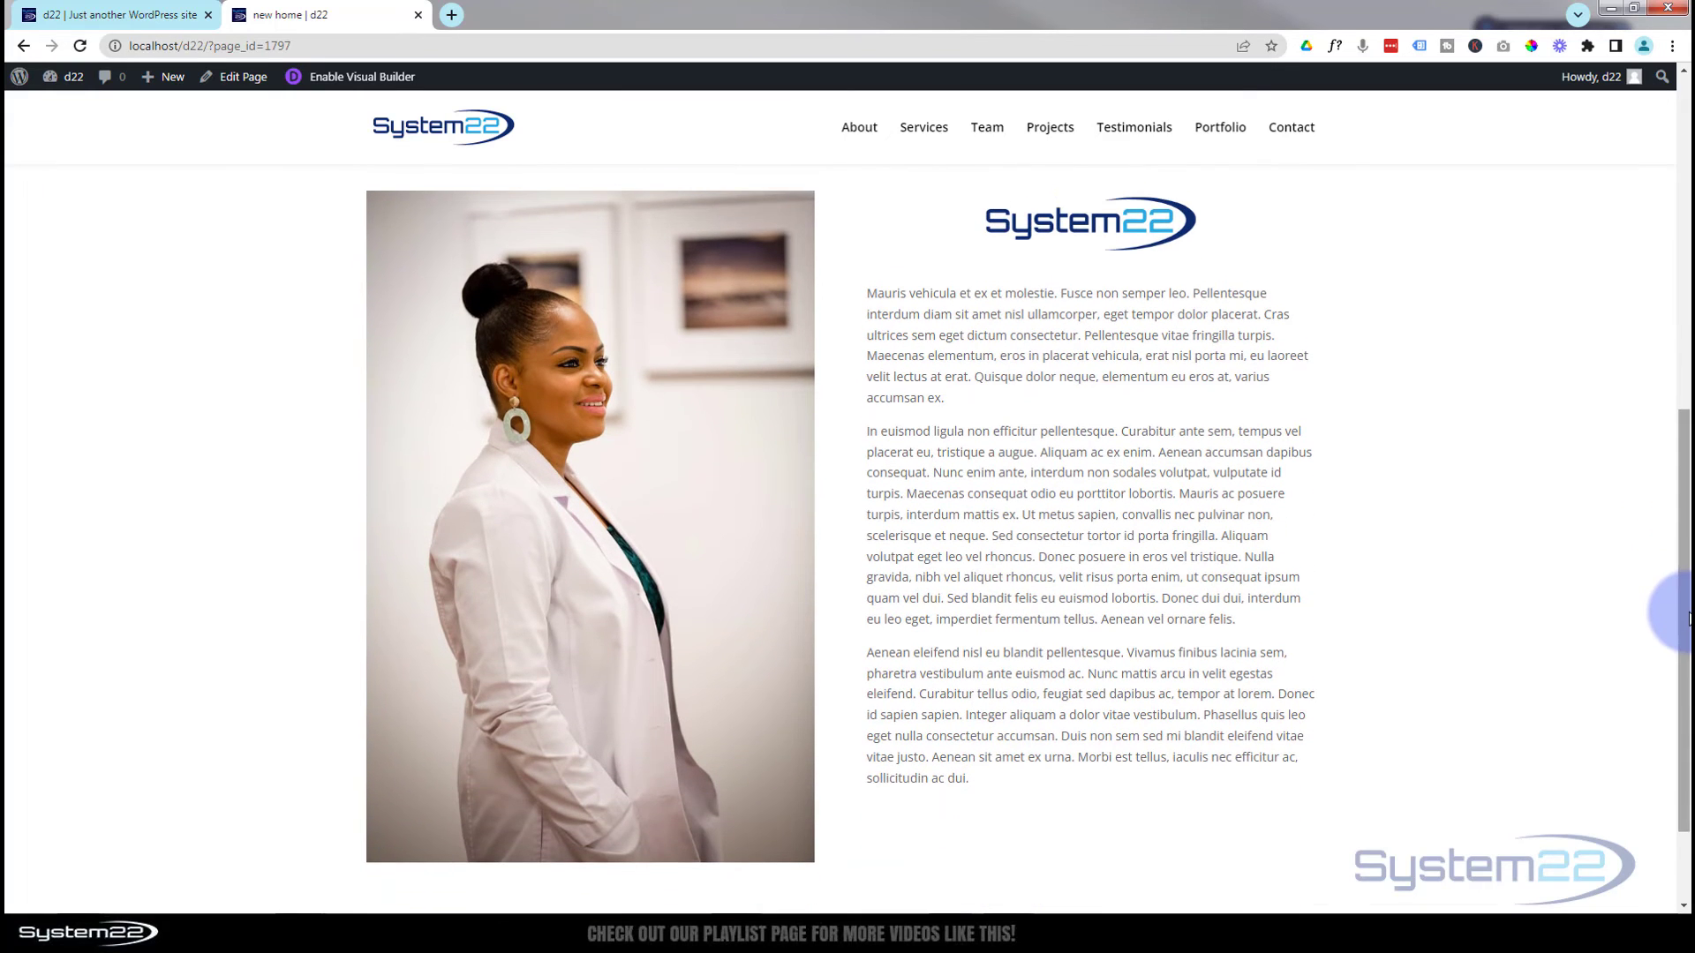
{"action": "left_click", "coordinate": [113, 15]}
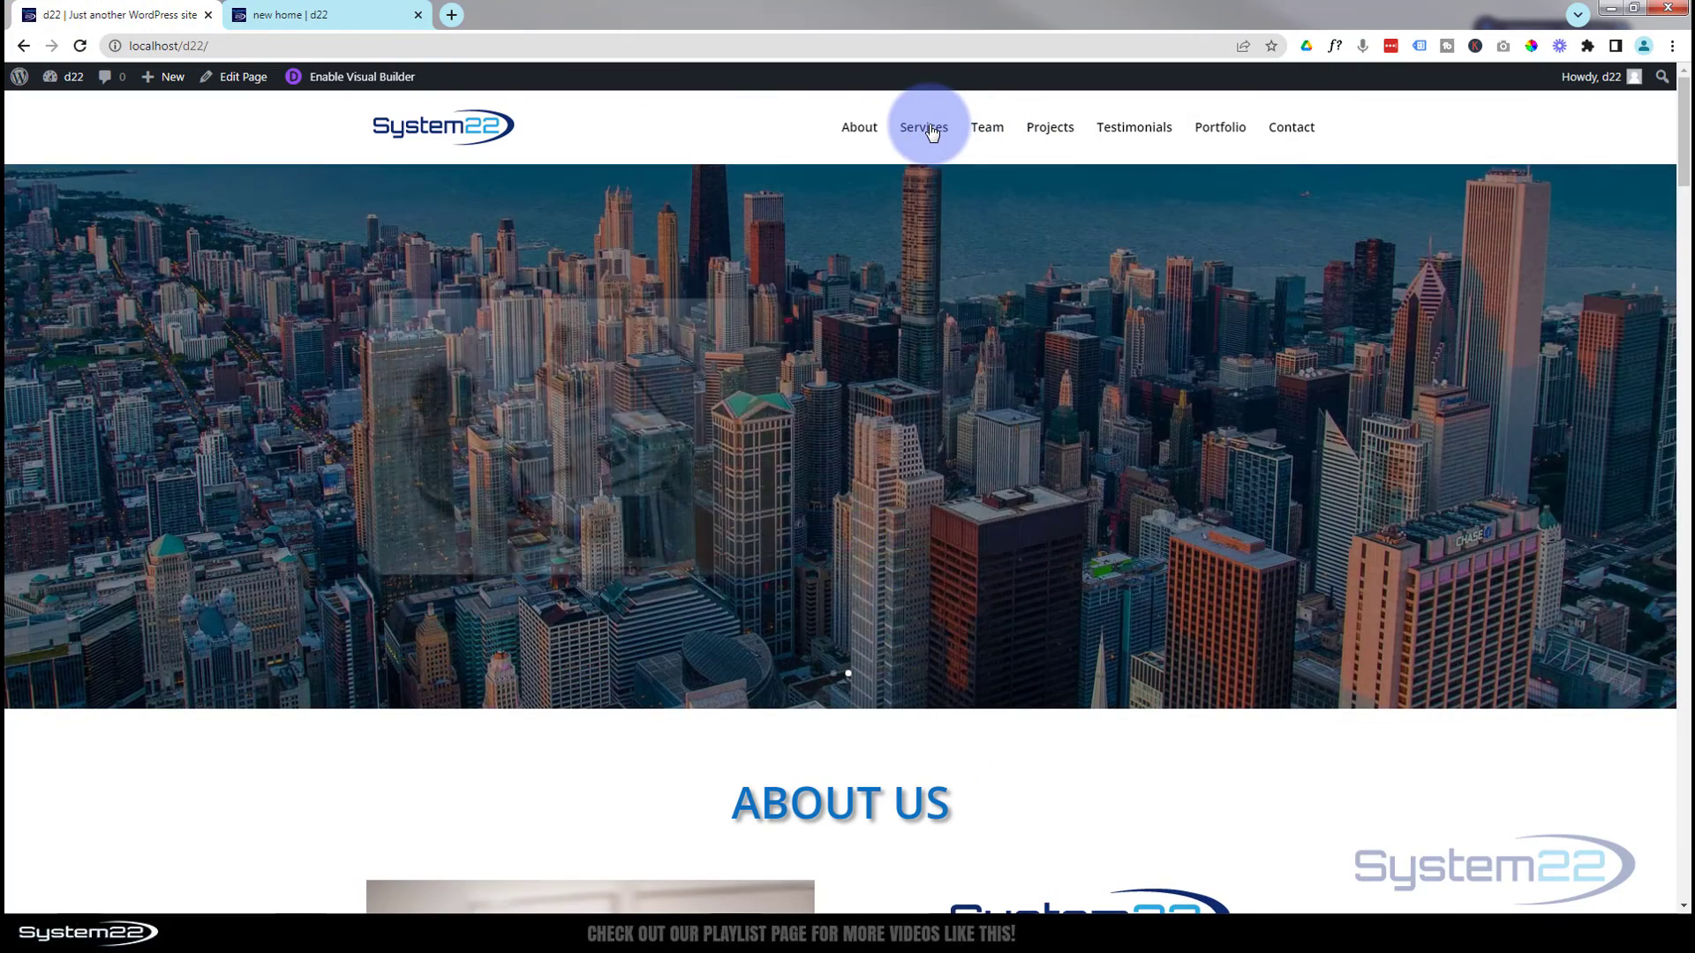
{"action": "left_click", "coordinate": [929, 129]}
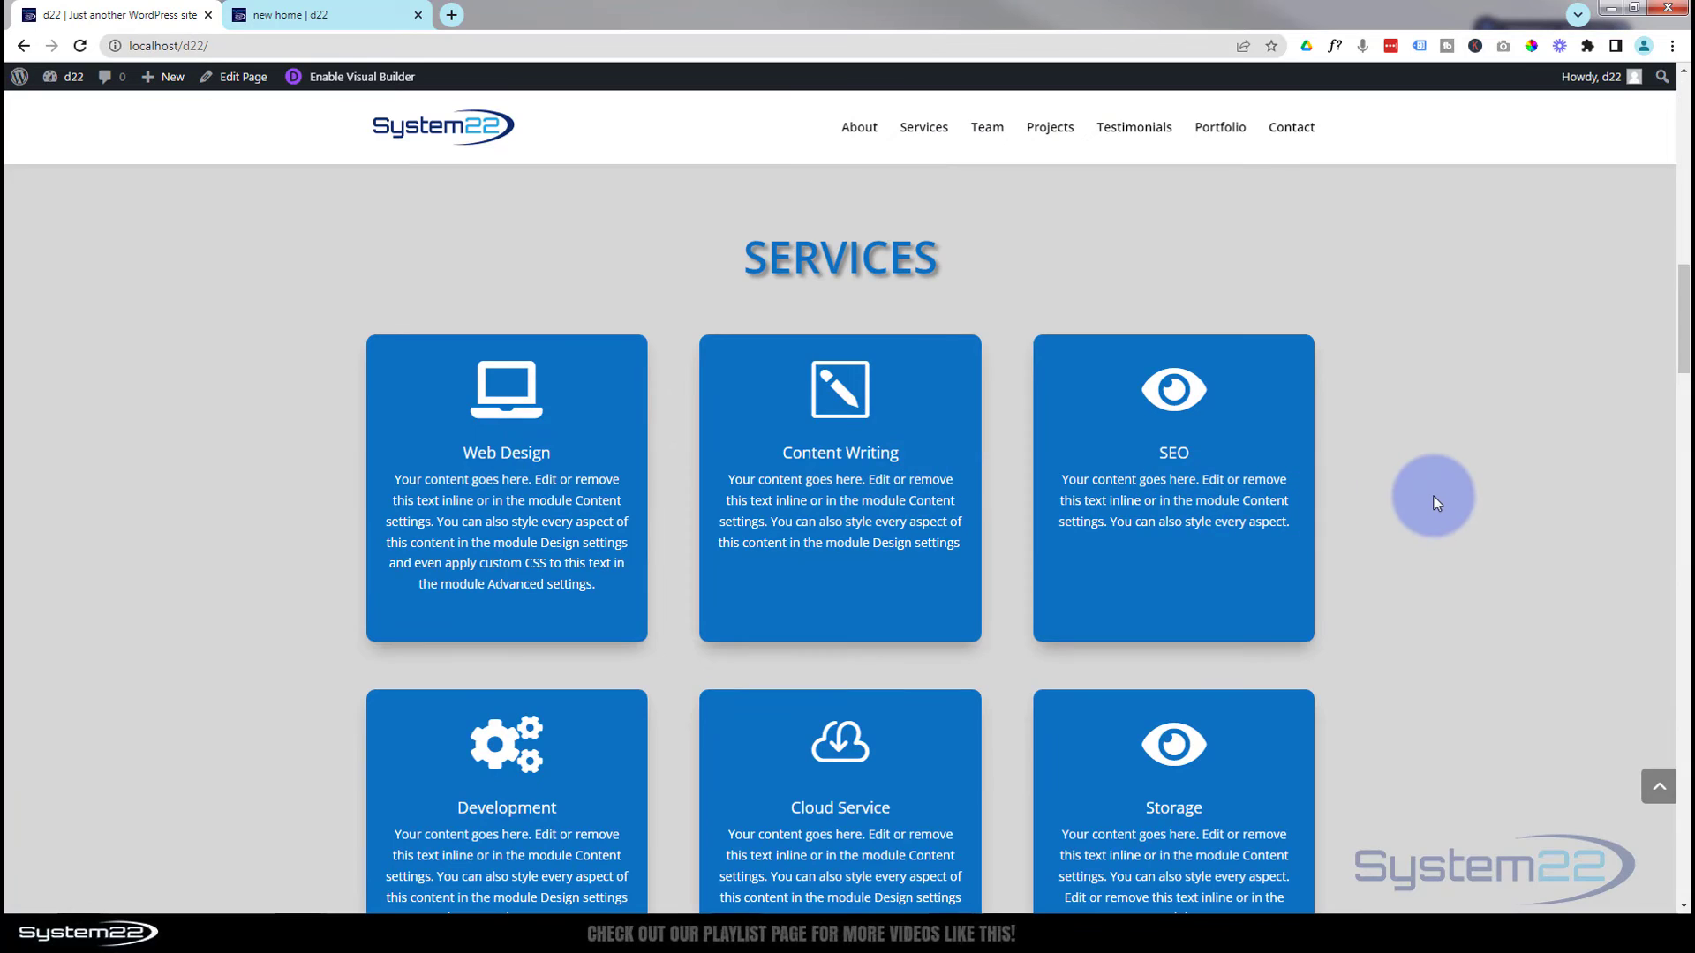
{"action": "scroll", "coordinate": [1434, 496], "scroll_direction": "down", "scroll_amount": 2}
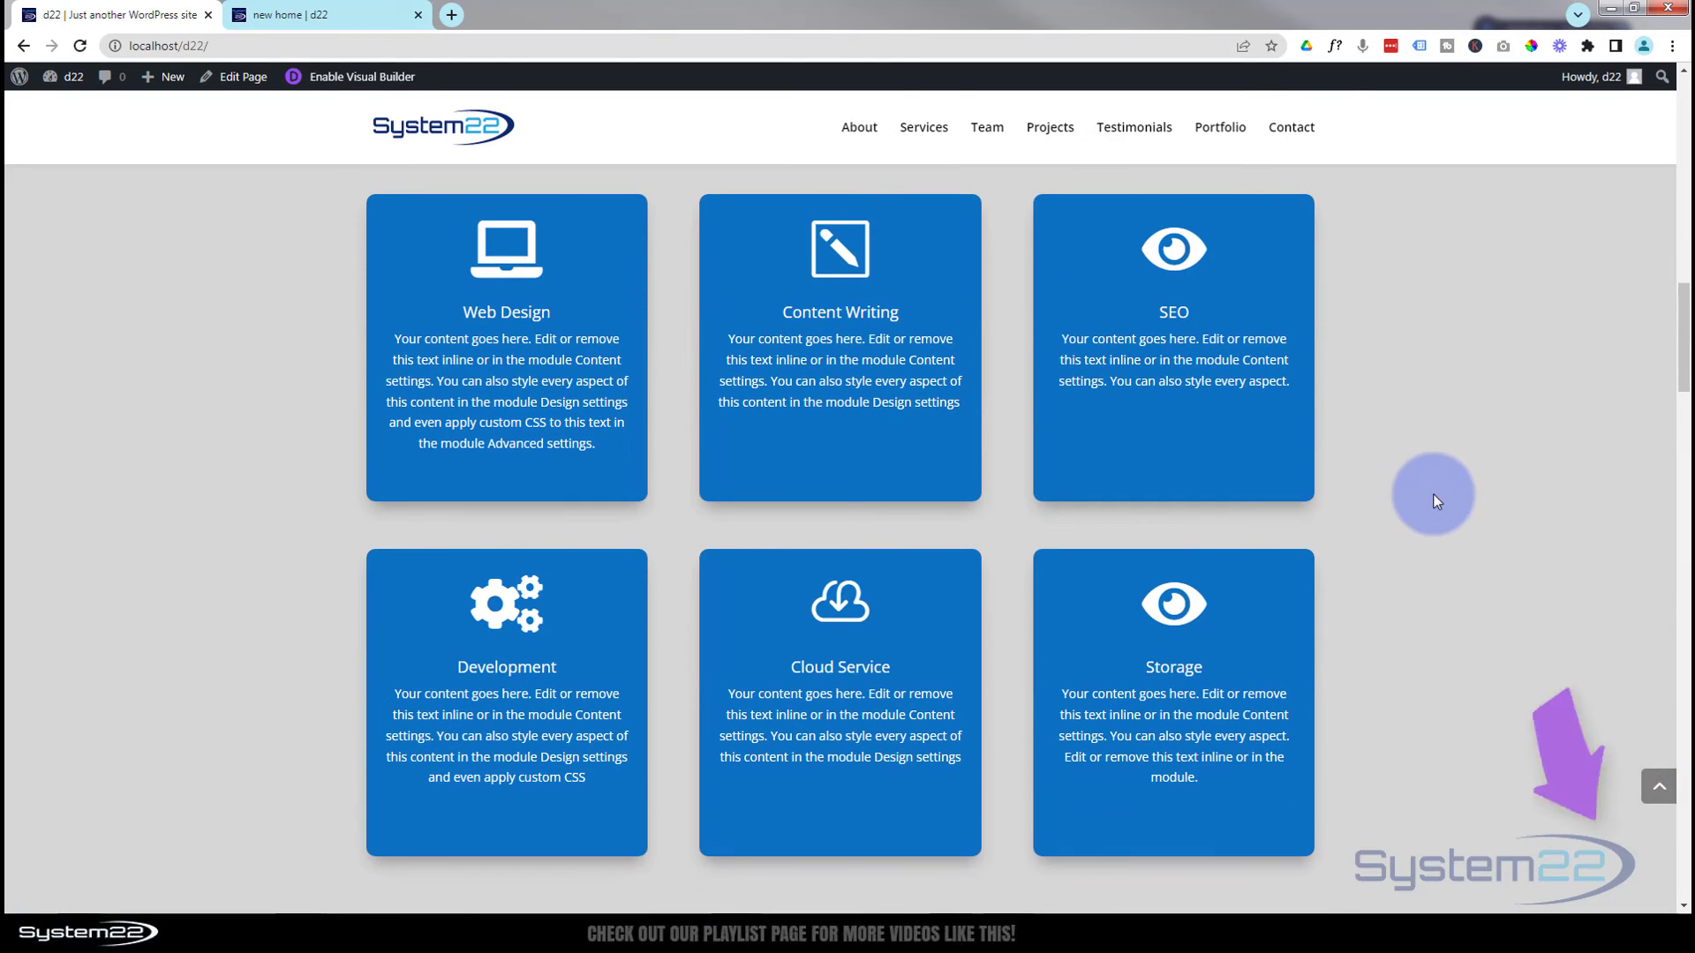
{"action": "left_click", "coordinate": [339, 20]}
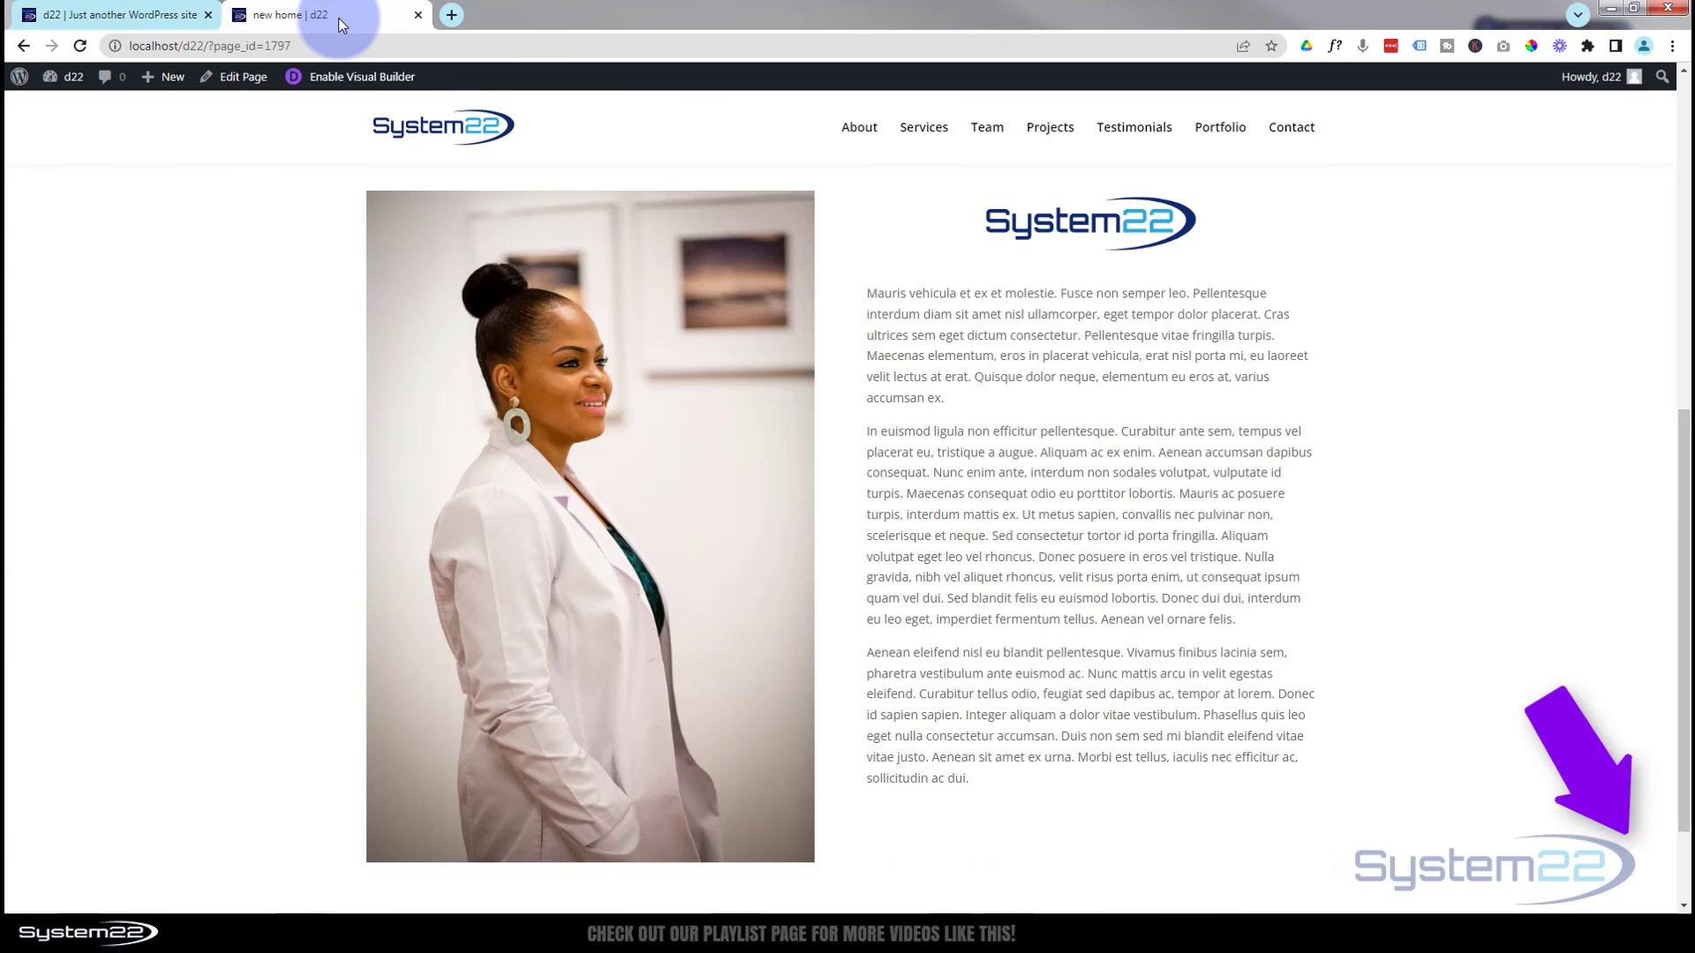